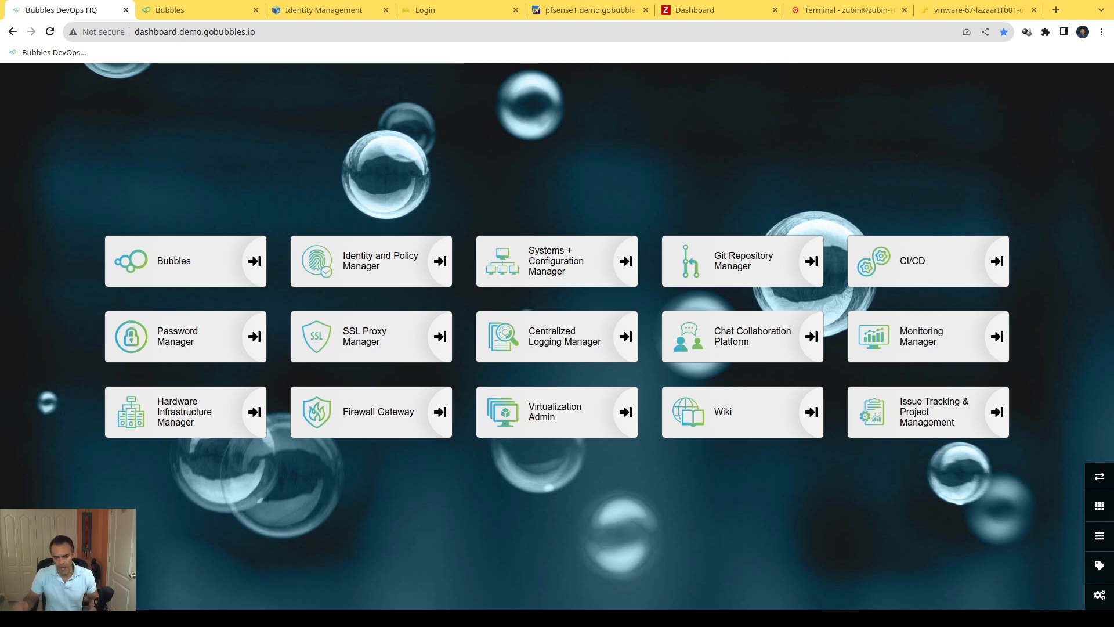
# Step: Look over the VMware ESXi host overview and show the user groups in FreeIPA identity management
pyautogui.click(980, 11)
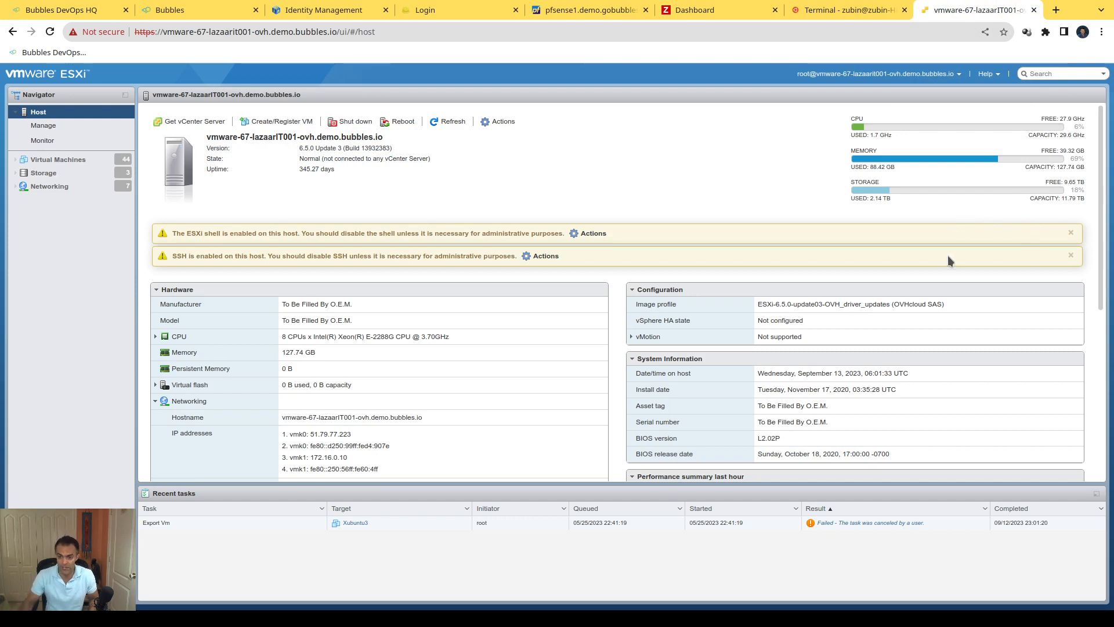
pyautogui.click(328, 13)
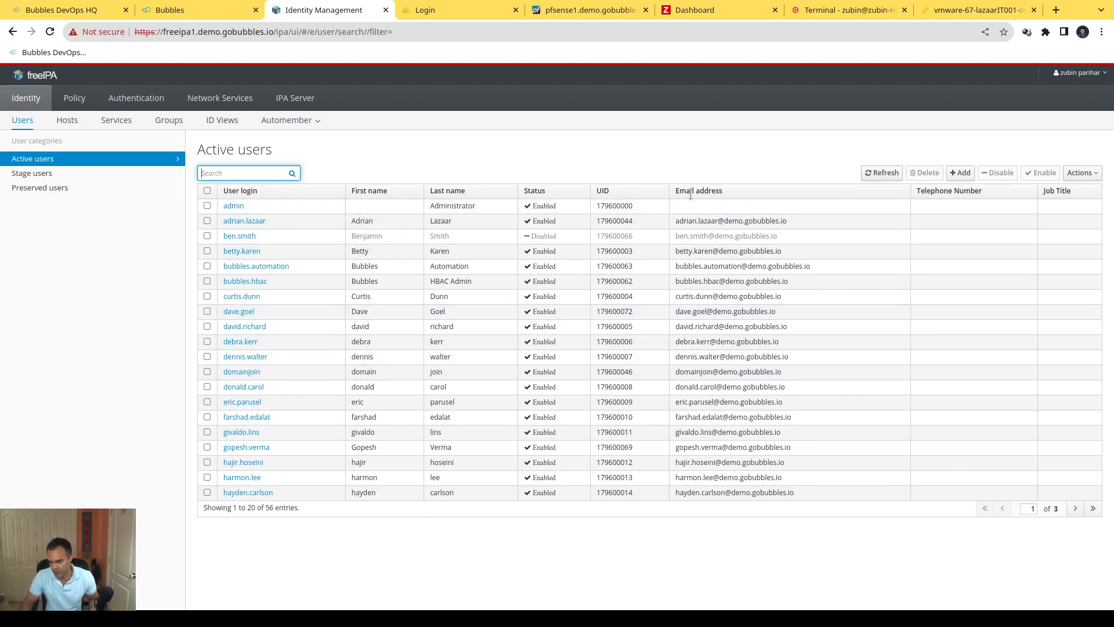
pyautogui.click(169, 122)
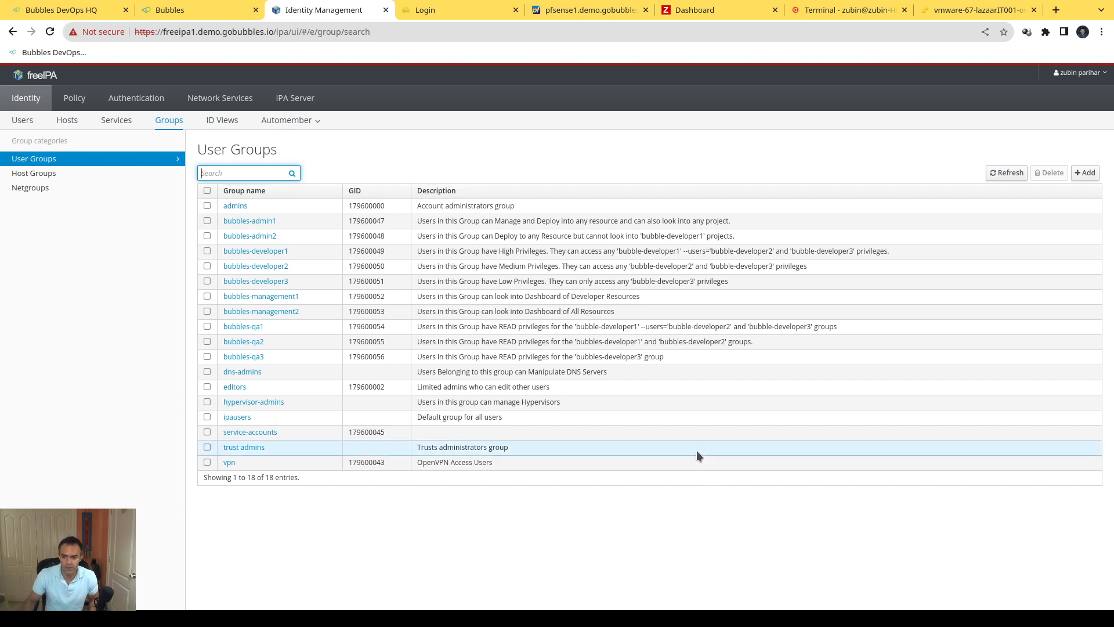
# Step: Switch to Foreman and log in with the account credentials filled in on its login page
pyautogui.click(445, 15)
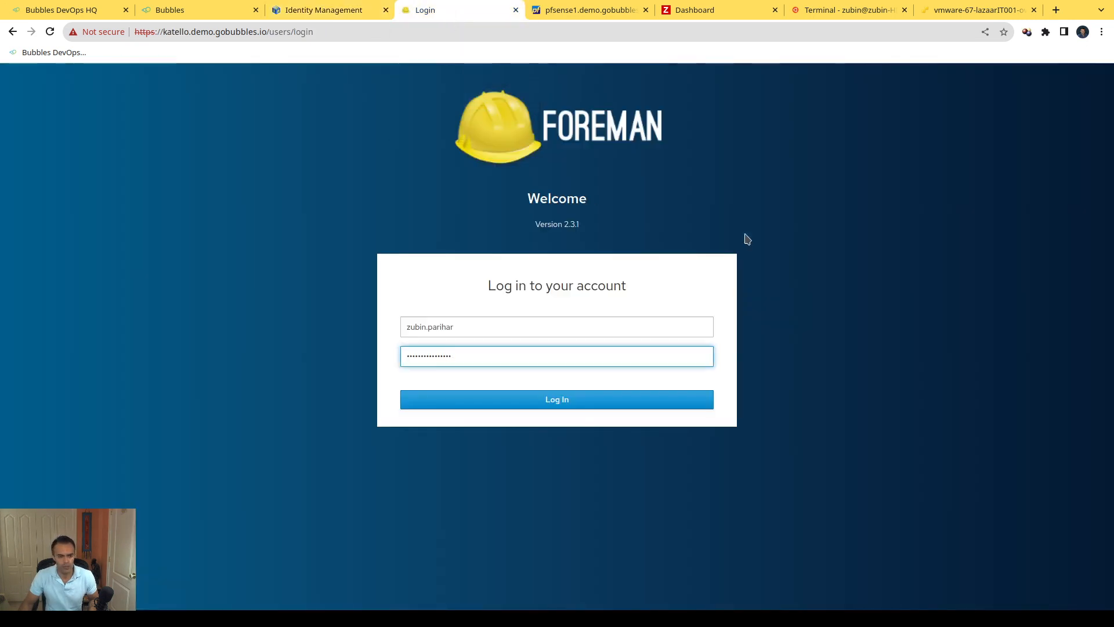
pyautogui.click(619, 408)
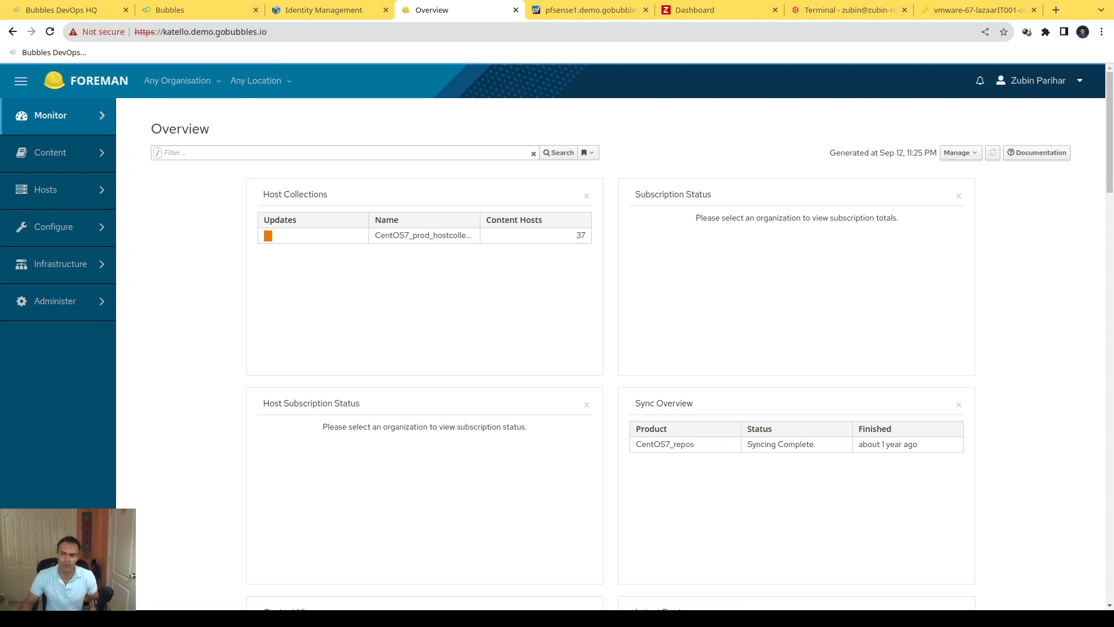
# Step: List all hosts in Foreman and check the global view dashboard in Zabbix
pyautogui.click(45, 190)
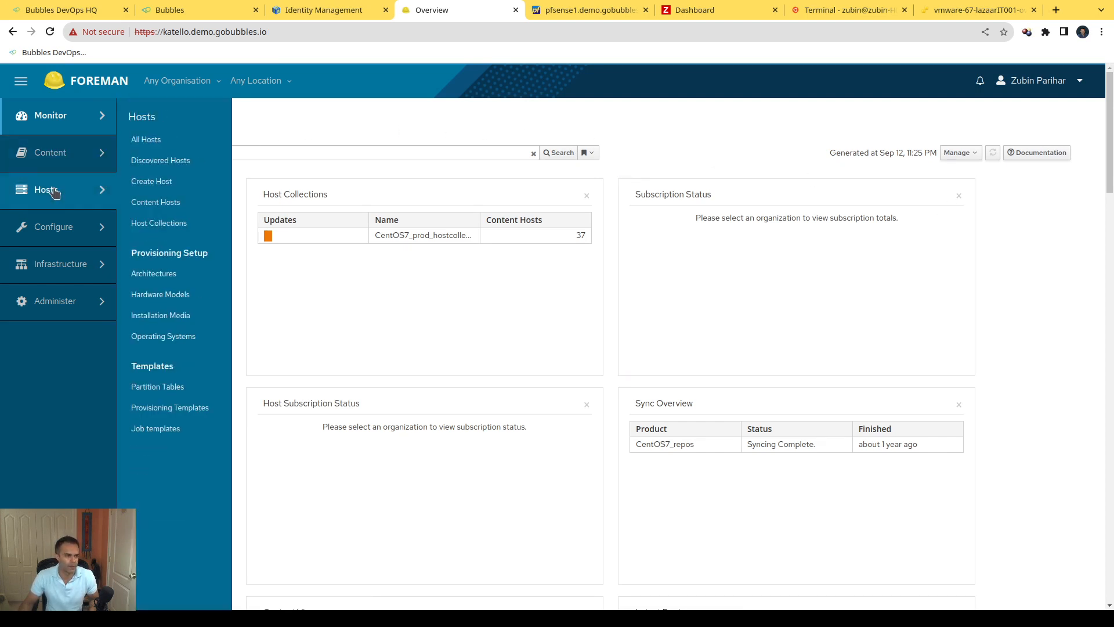
pyautogui.click(154, 141)
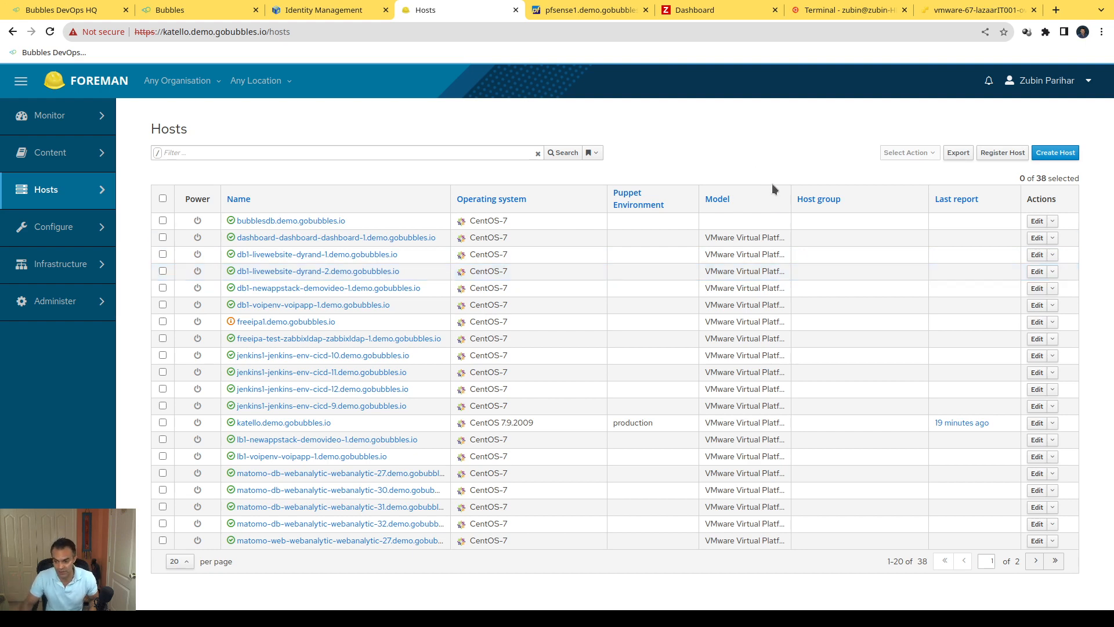
pyautogui.click(718, 10)
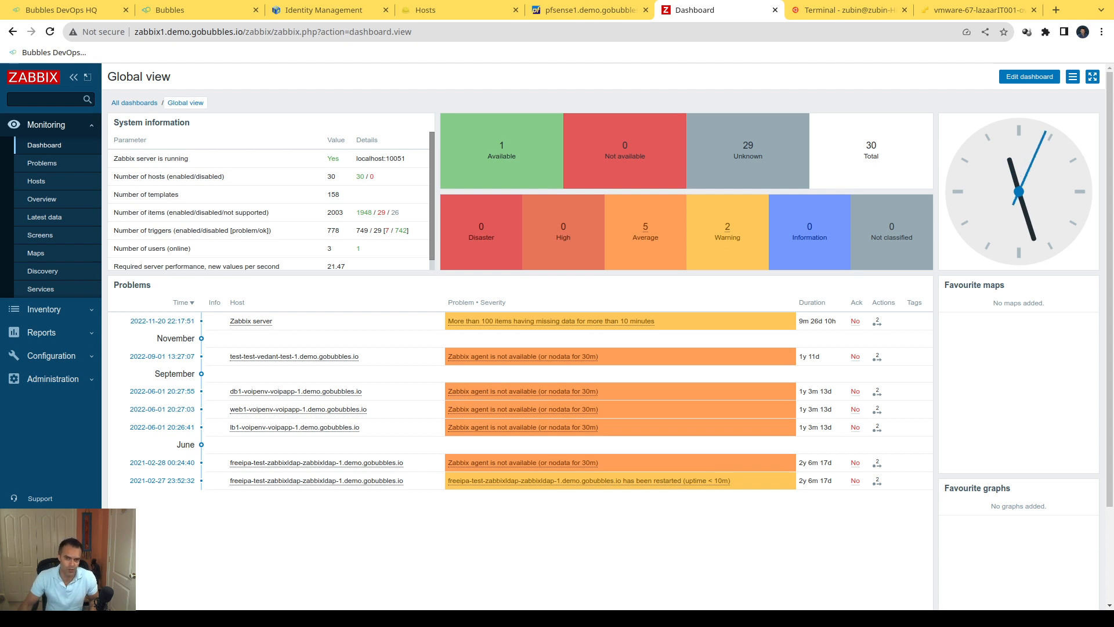
# Step: Switch to Bubbles and log in with the account username and password
pyautogui.click(198, 8)
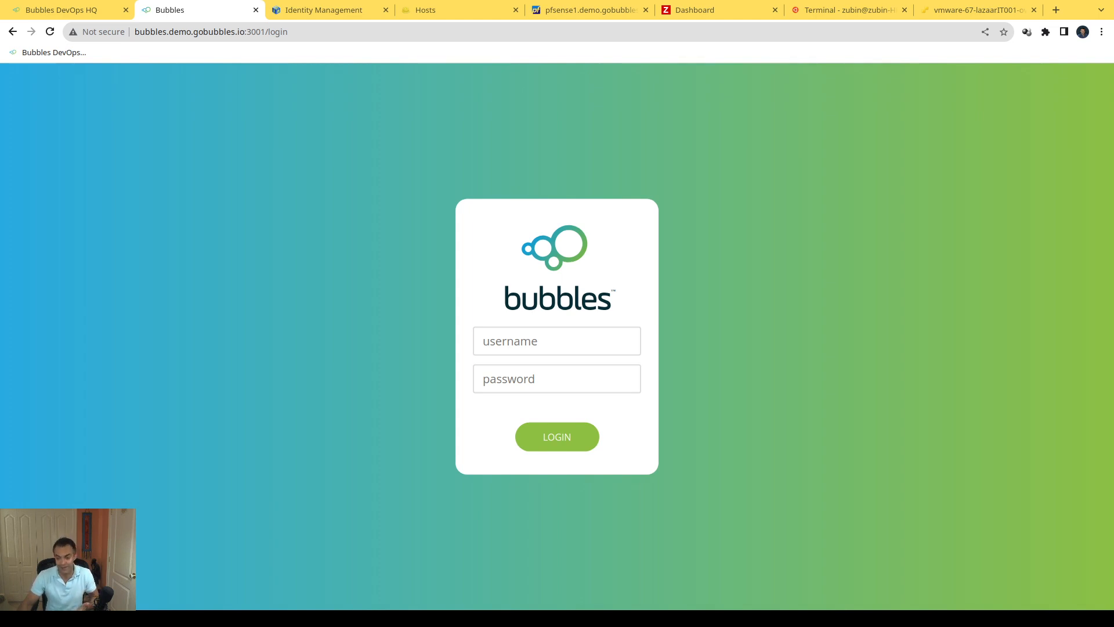
pyautogui.click(583, 342)
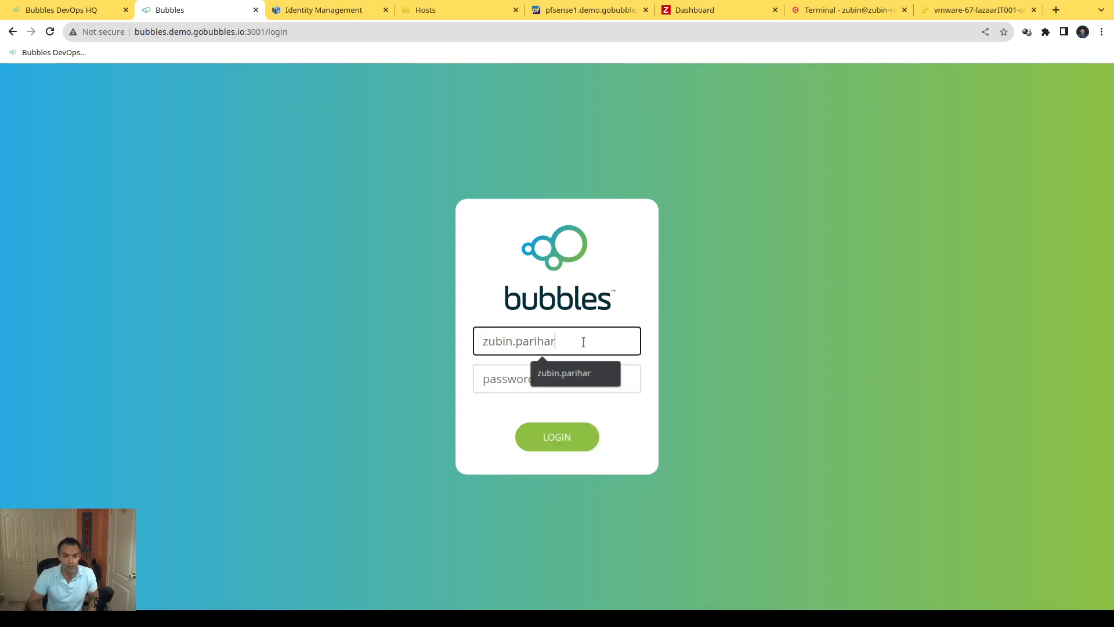
pyautogui.press('Tab')
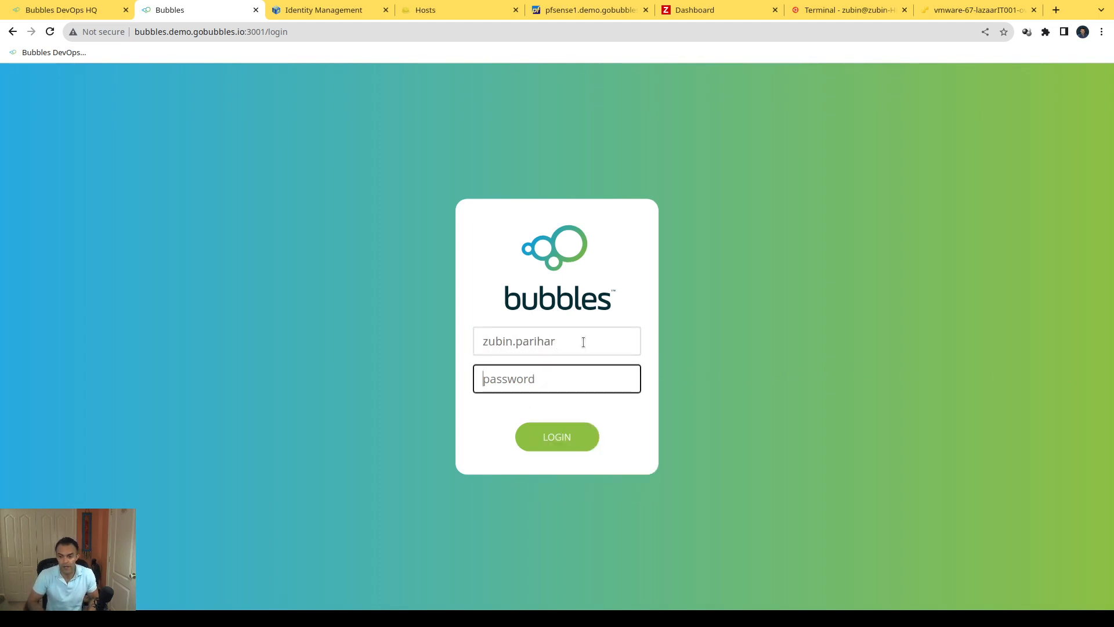
pyautogui.write('••')
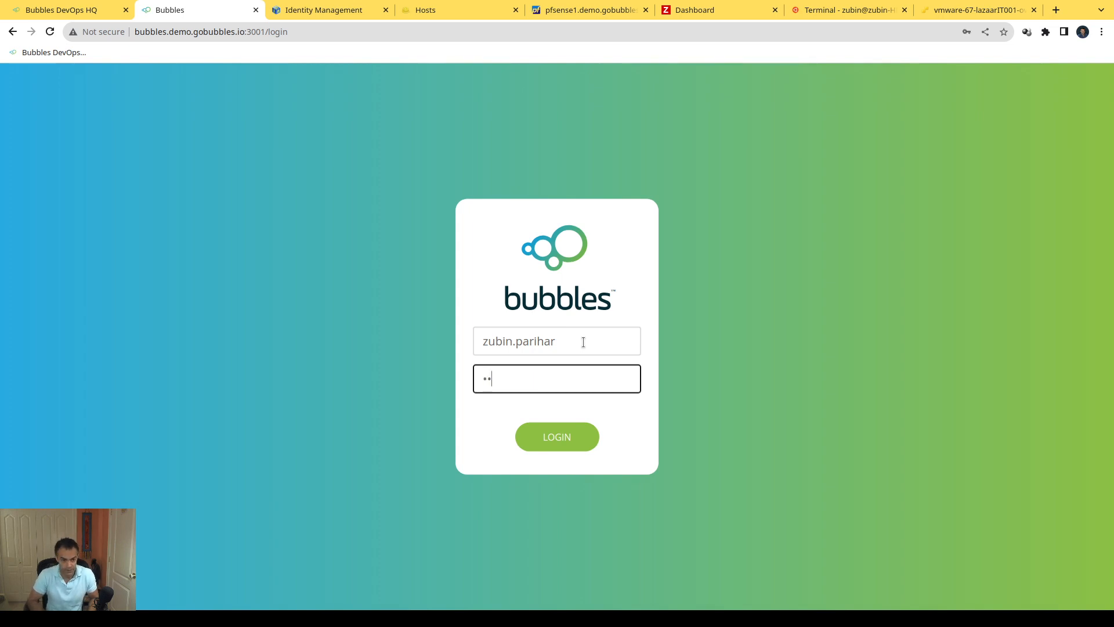
pyautogui.write('•••••••')
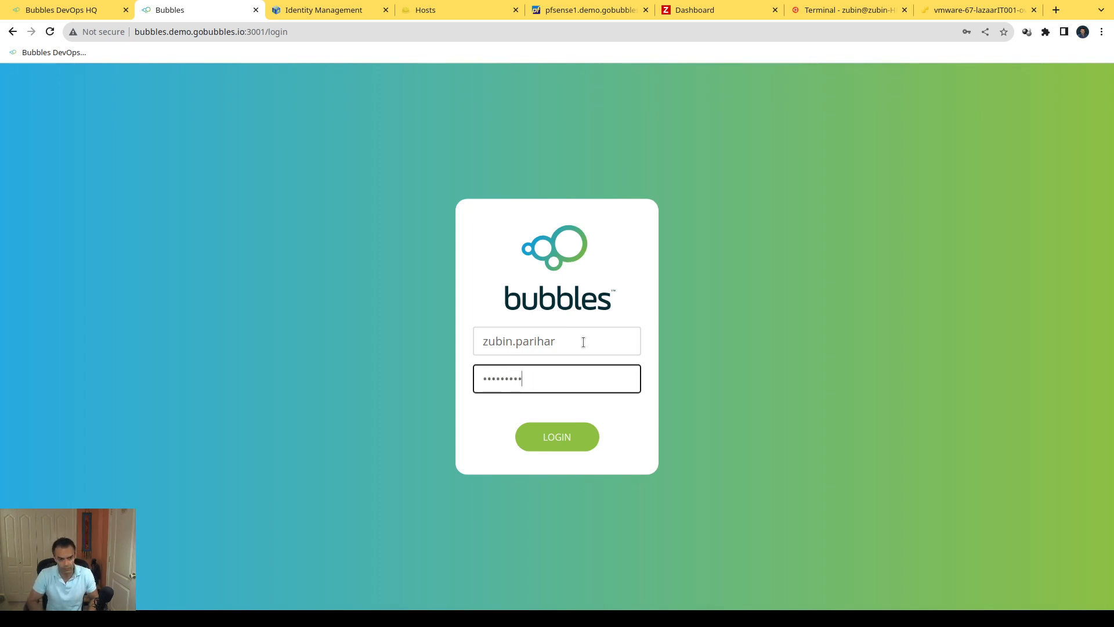
pyautogui.write('•••••••')
pyautogui.press('Return')
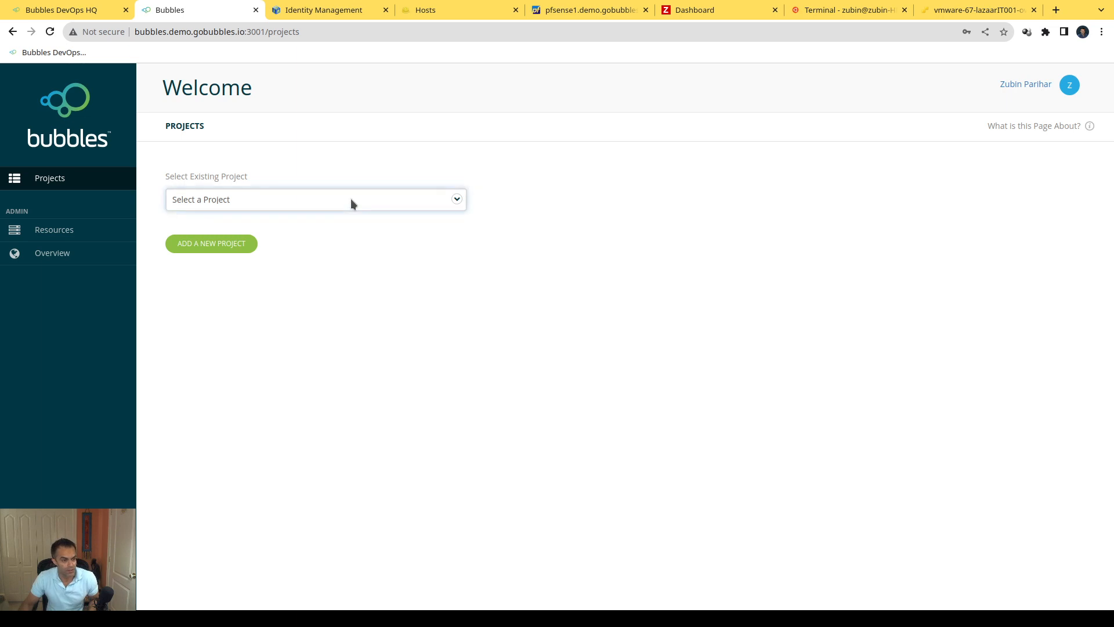
# Step: Select the existing WebAnalytic project and review its edit settings, including the network, closing them without saving
pyautogui.click(232, 323)
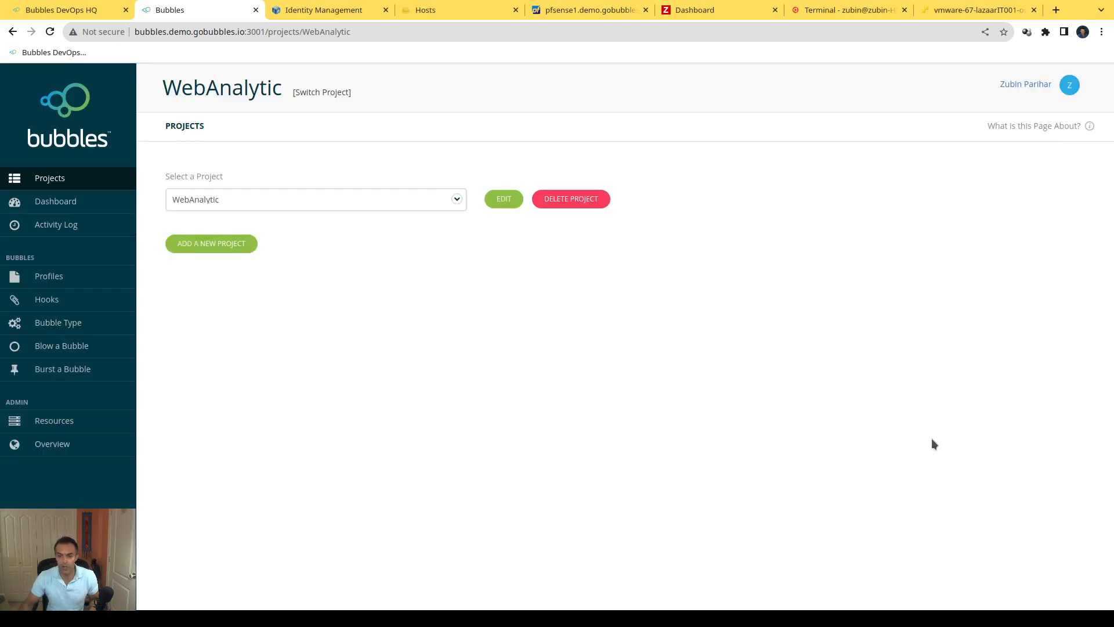
pyautogui.click(502, 202)
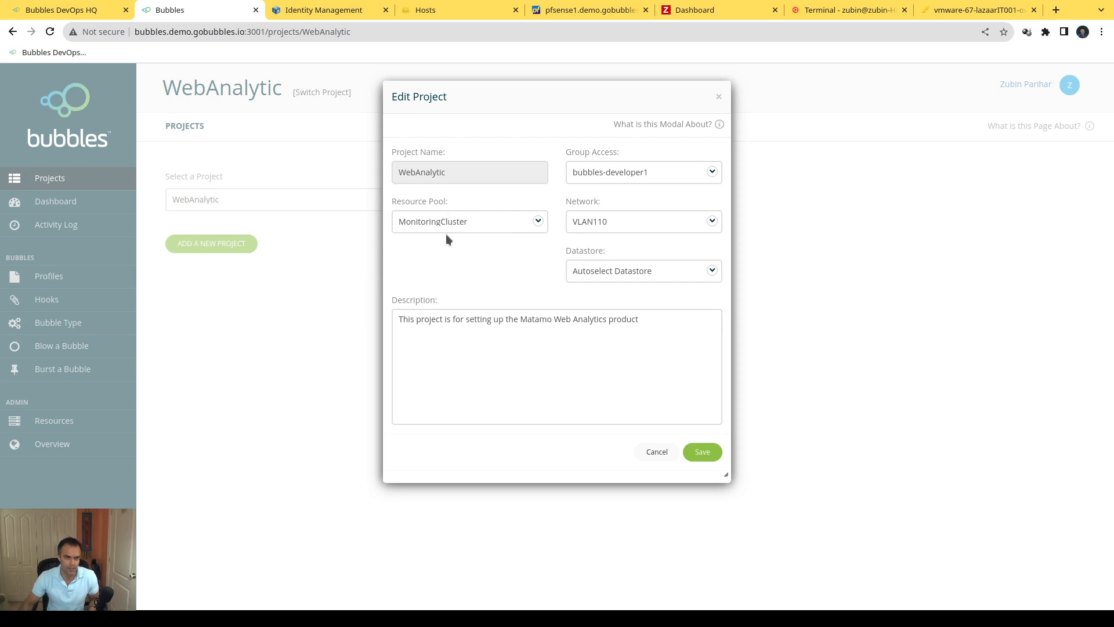
pyautogui.click(597, 222)
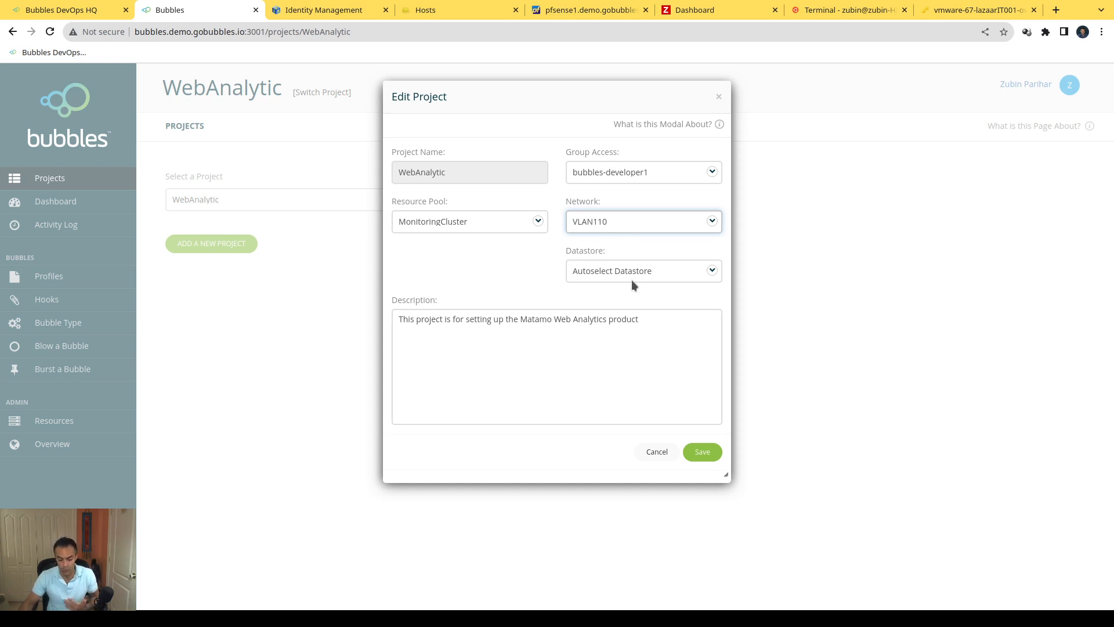
pyautogui.click(653, 453)
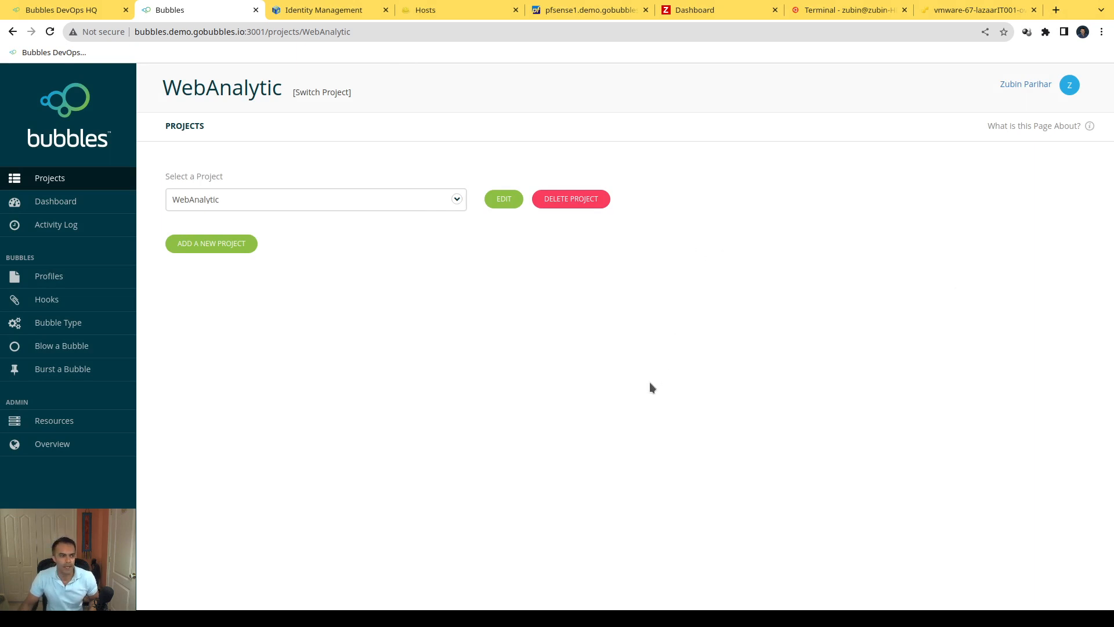
# Step: Open the WebAnalytic bubble type for editing and examine the hostnames and RAM of its two machines
pyautogui.click(64, 329)
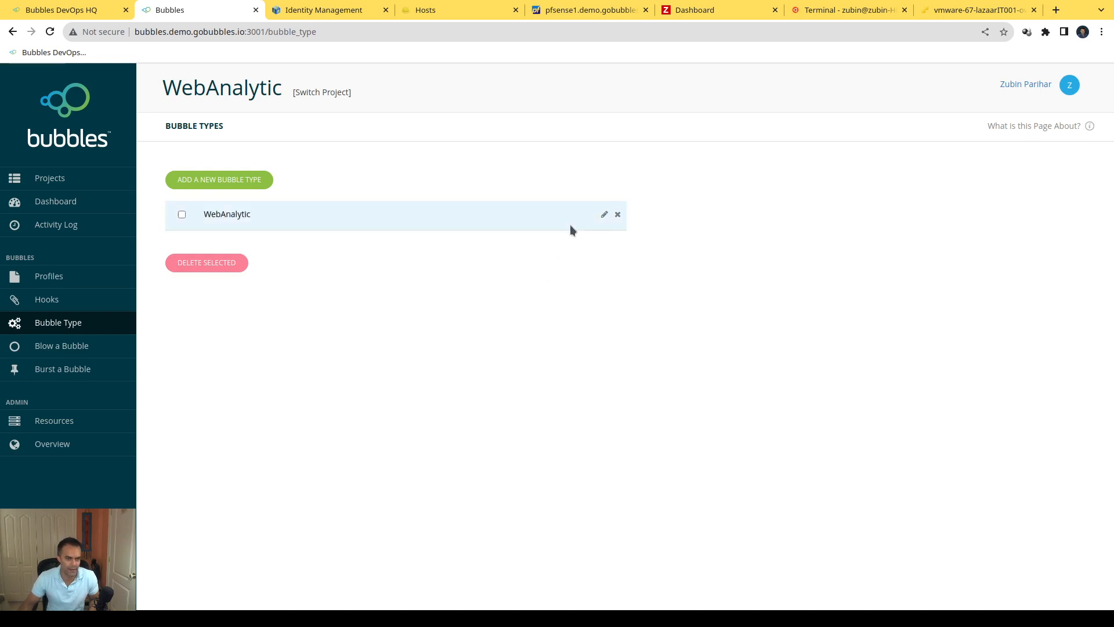
pyautogui.click(604, 217)
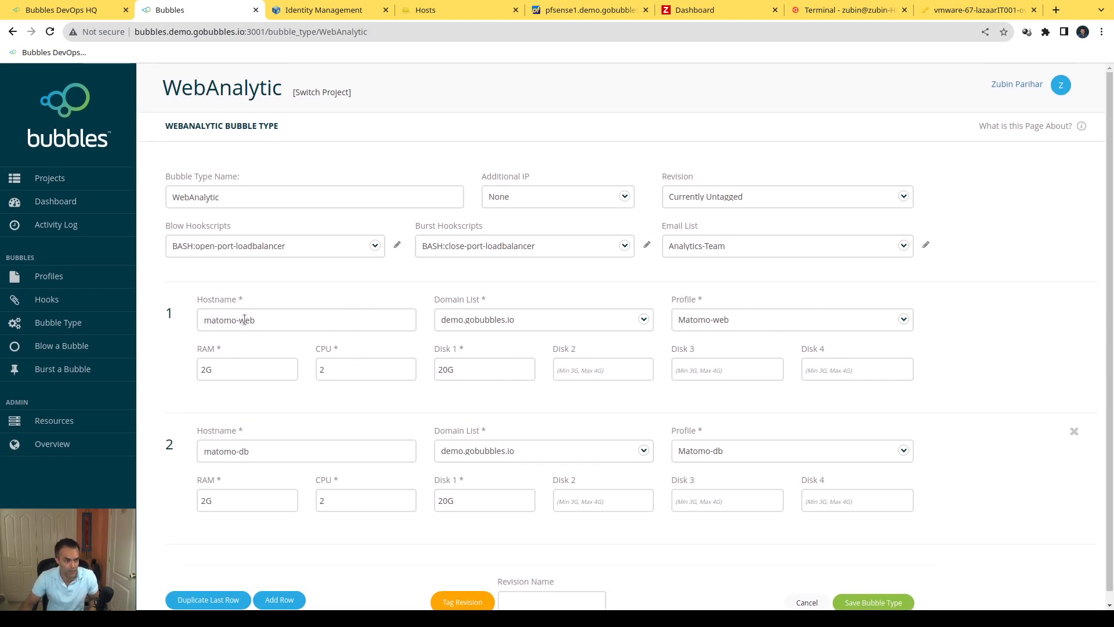
pyautogui.tripleClick(329, 319)
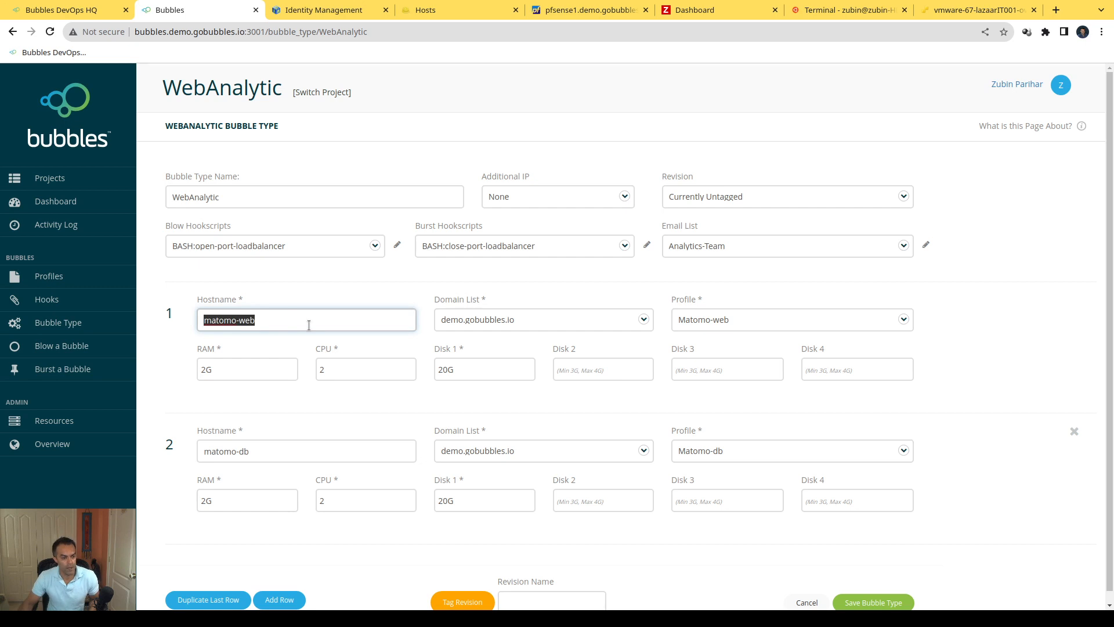
pyautogui.tripleClick(226, 450)
pyautogui.click(227, 450)
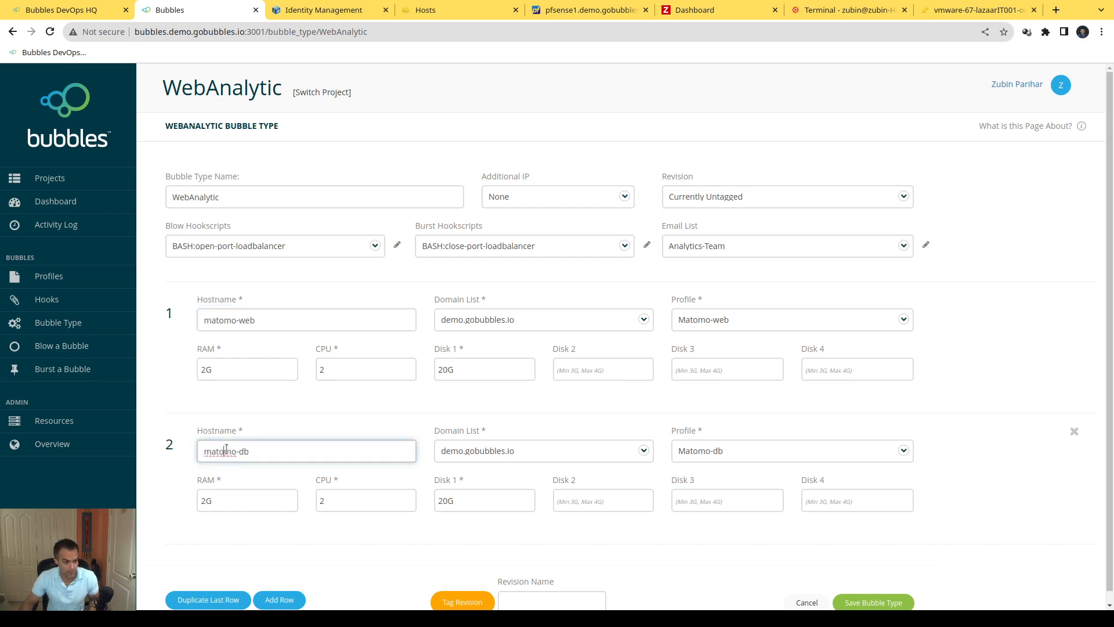
pyautogui.click(226, 370)
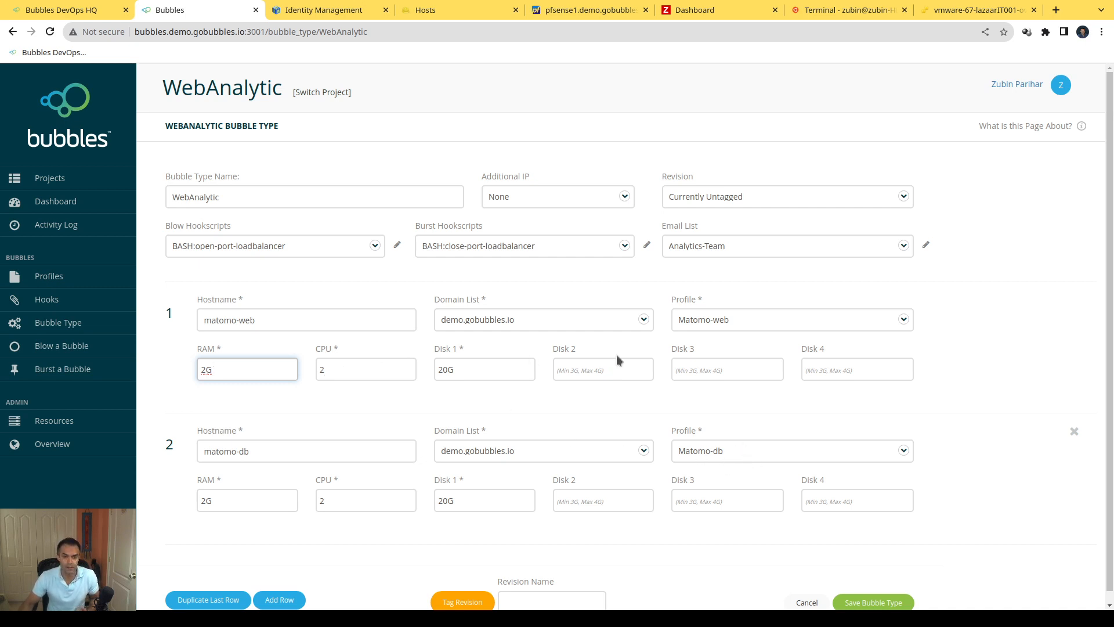
# Step: Add a third machine row with the hostname sdfdsf to the WebAnalytic bubble type and remove it again
pyautogui.scroll(-1, 477, 351)
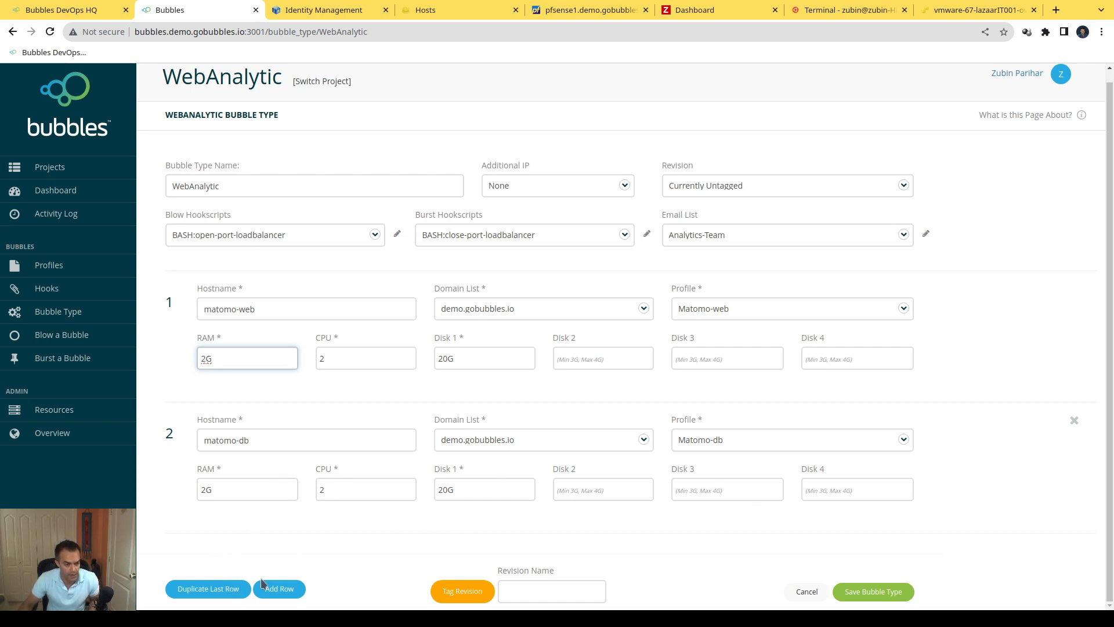
pyautogui.click(280, 589)
pyautogui.scroll(-3, 343, 535)
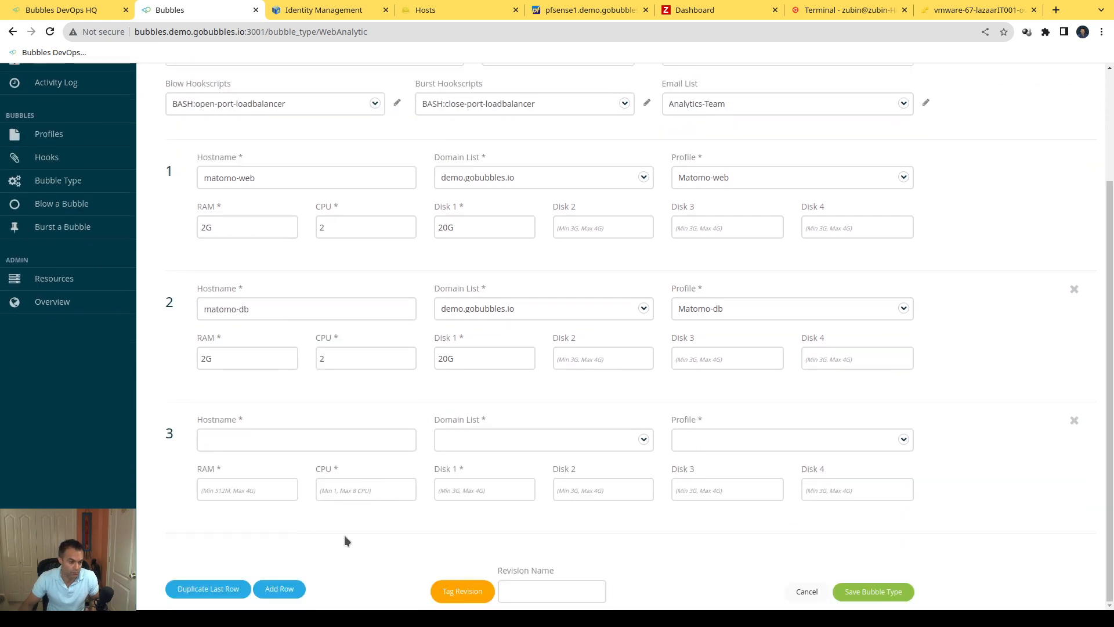
pyautogui.click(261, 439)
pyautogui.write('sdfdsf')
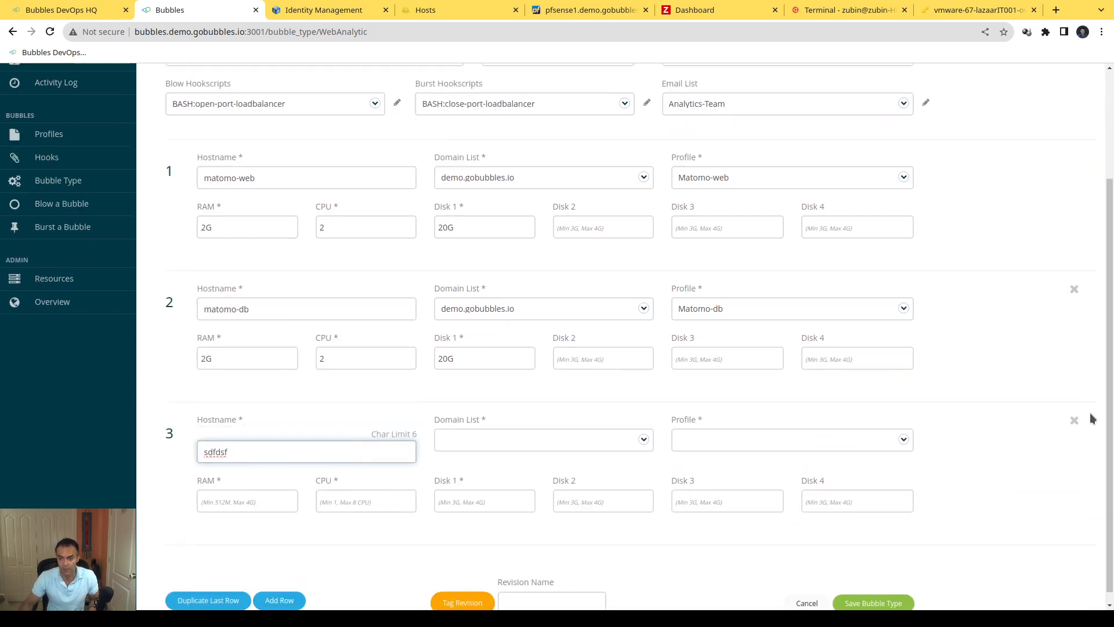
pyautogui.click(1073, 421)
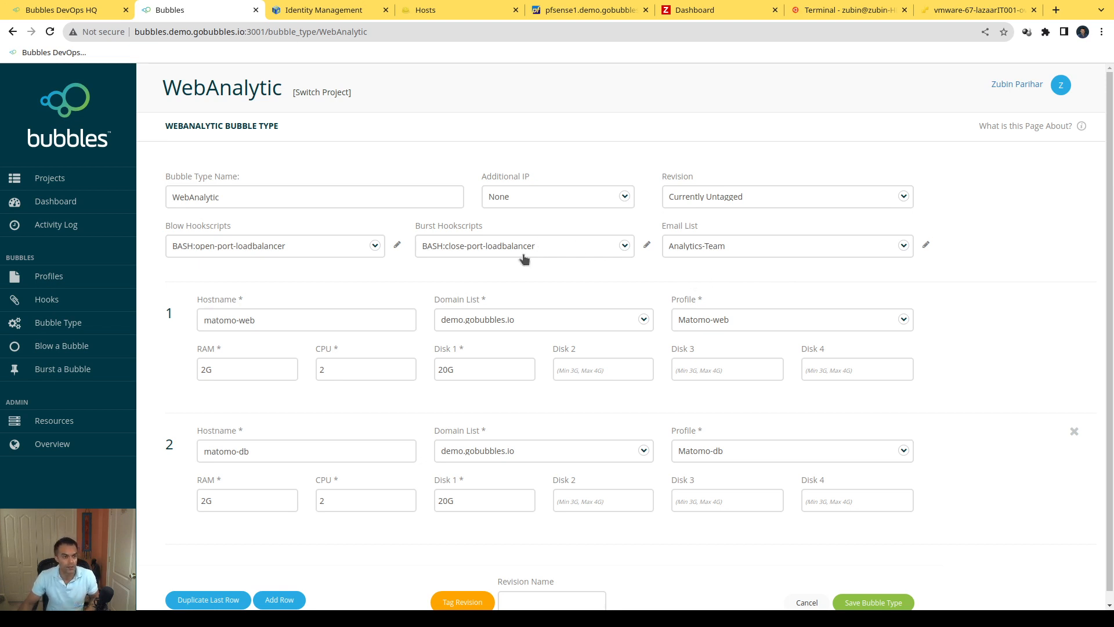
# Step: Review the settings of the Matomo-web profile in the project's profiles and close them without saving
pyautogui.scroll(-1, 518, 290)
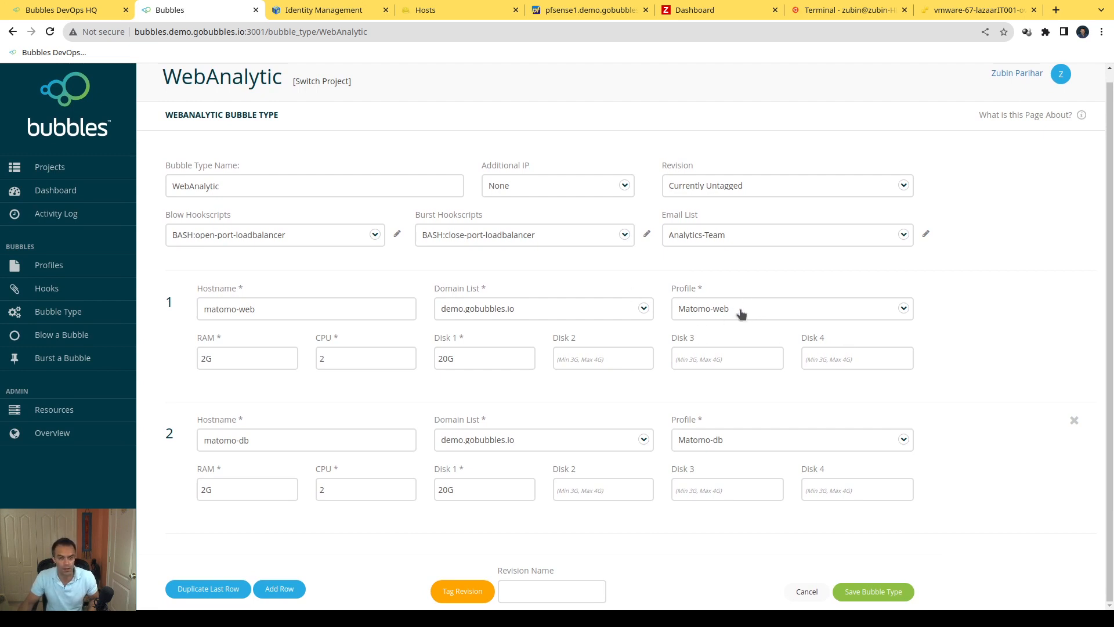
pyautogui.click(52, 272)
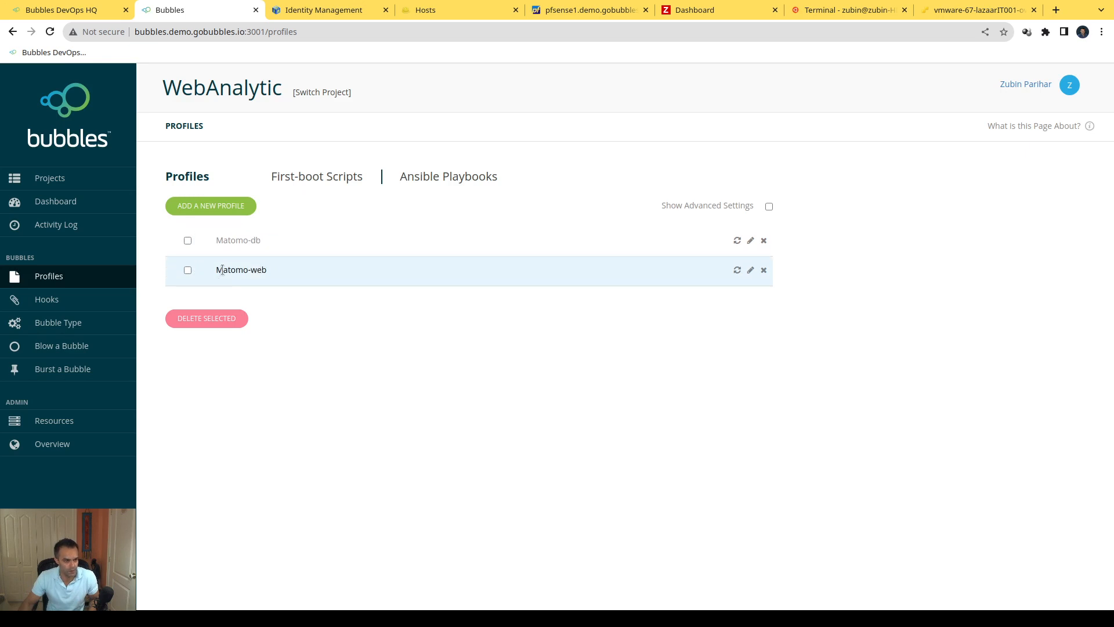
pyautogui.moveTo(216, 270); pyautogui.dragTo(271, 277)
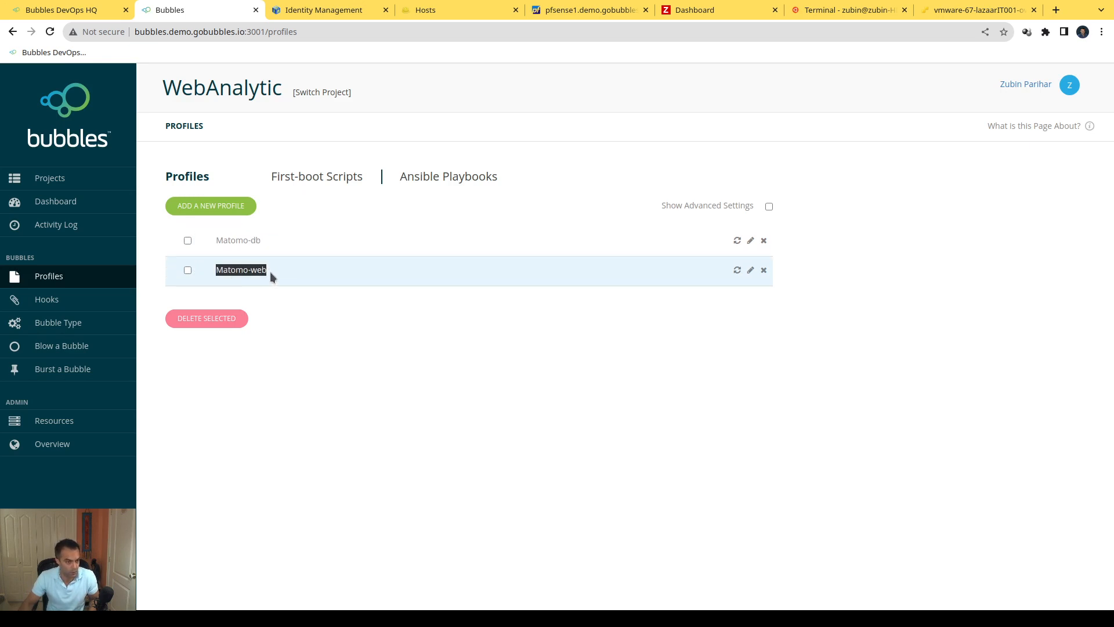
pyautogui.click(262, 272)
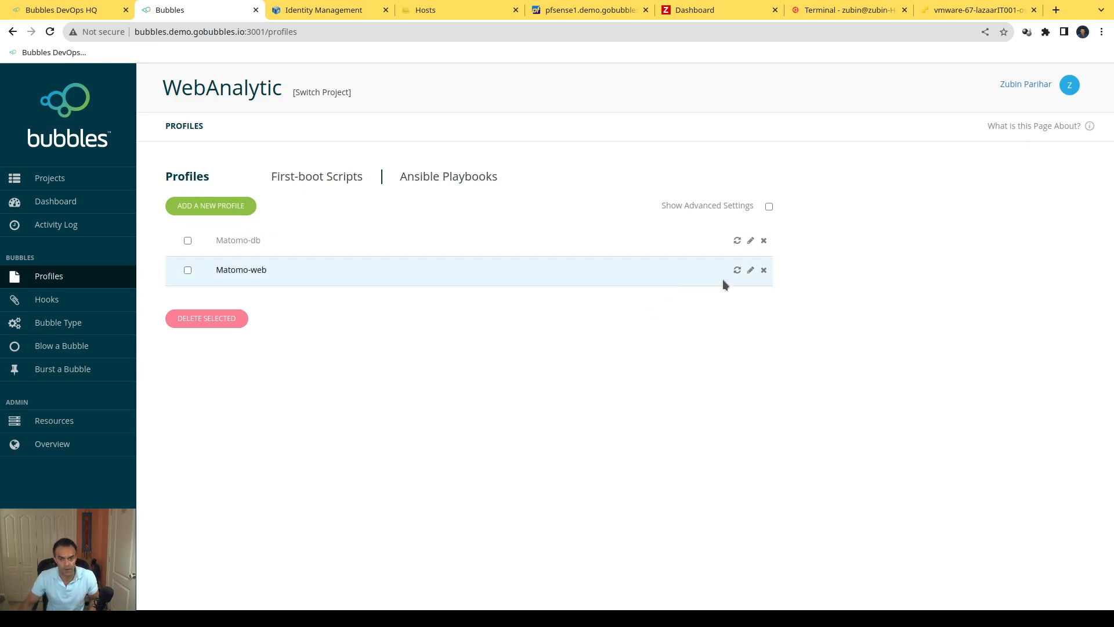
pyautogui.click(751, 271)
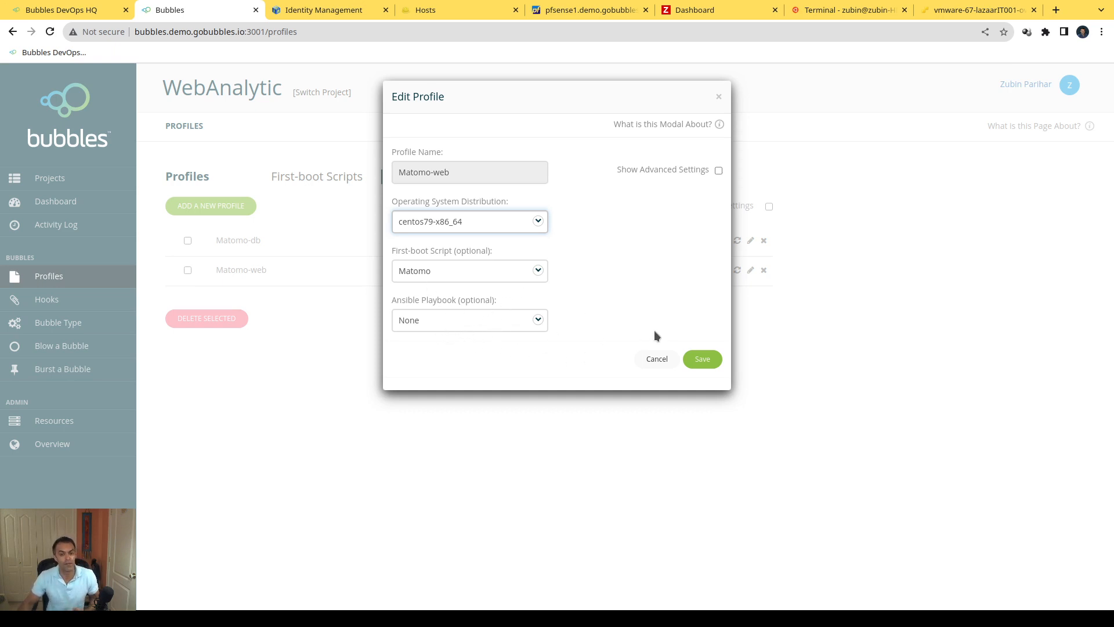
pyautogui.click(645, 357)
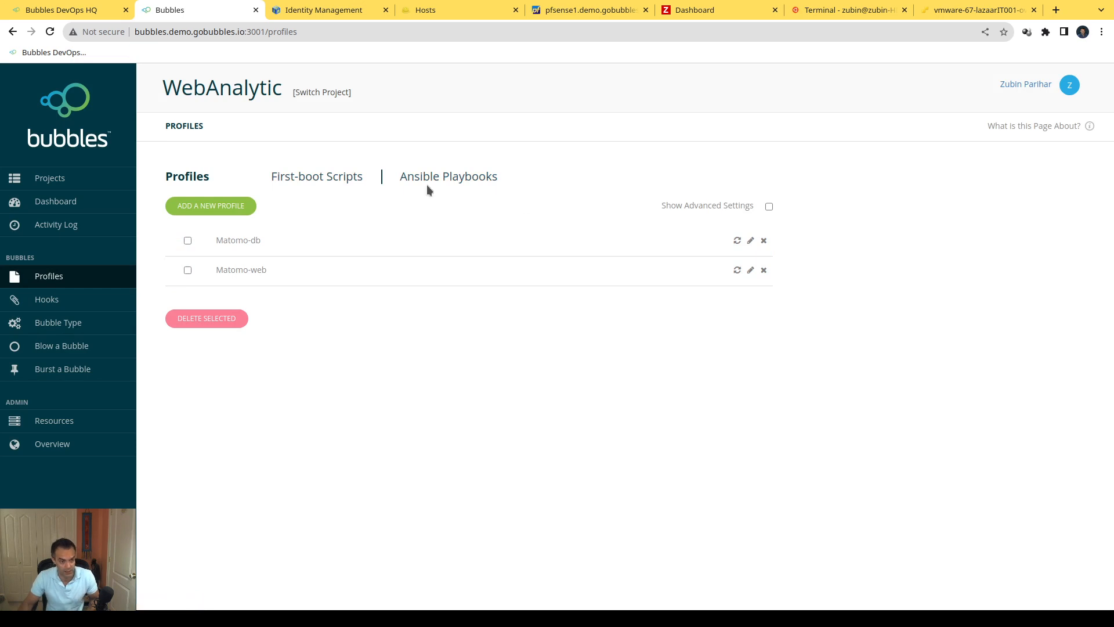
# Step: Open the Matomo first-boot script of the project for editing to examine its code
pyautogui.click(324, 184)
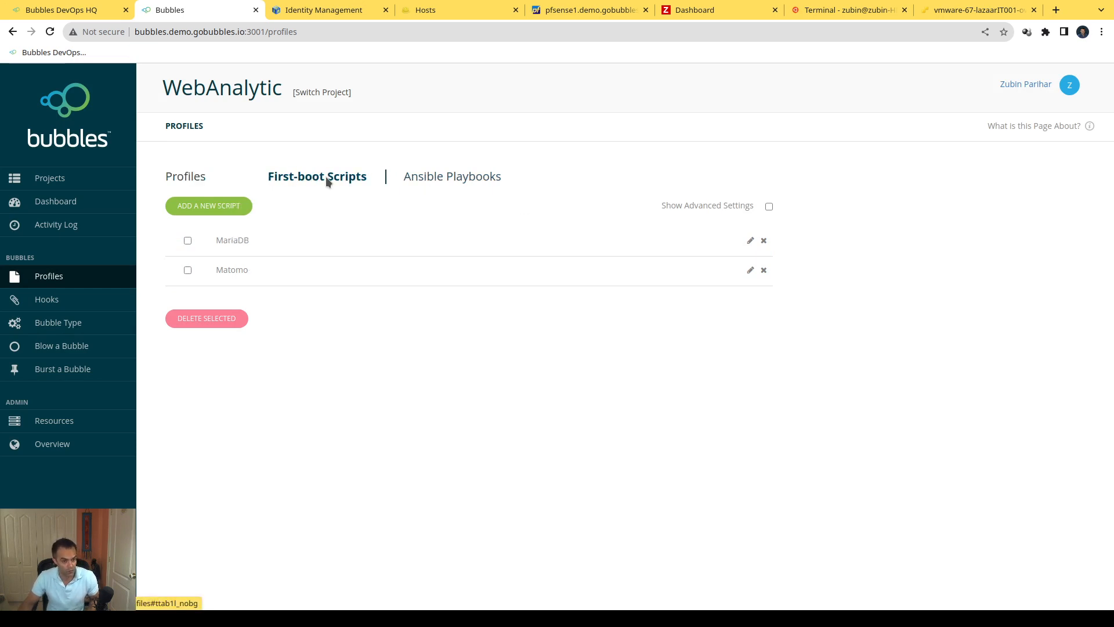
pyautogui.click(751, 272)
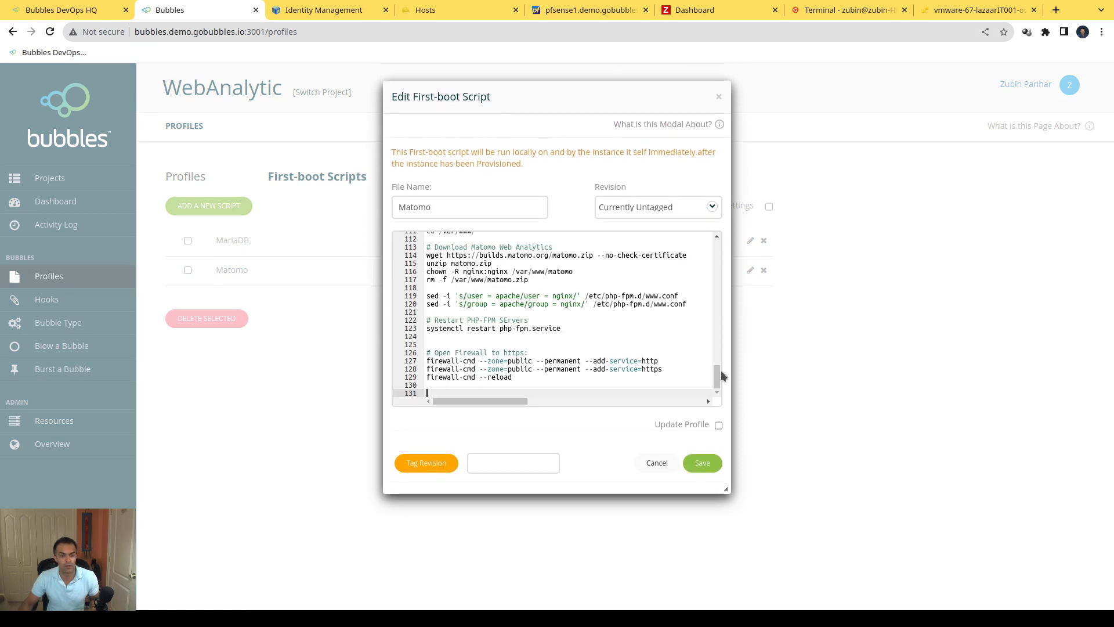
# Step: Enlarge the Matomo first-boot script editor, read the code from its package installs to its firewall rules, and close it without saving
pyautogui.moveTo(730, 491); pyautogui.dragTo(1077, 556)
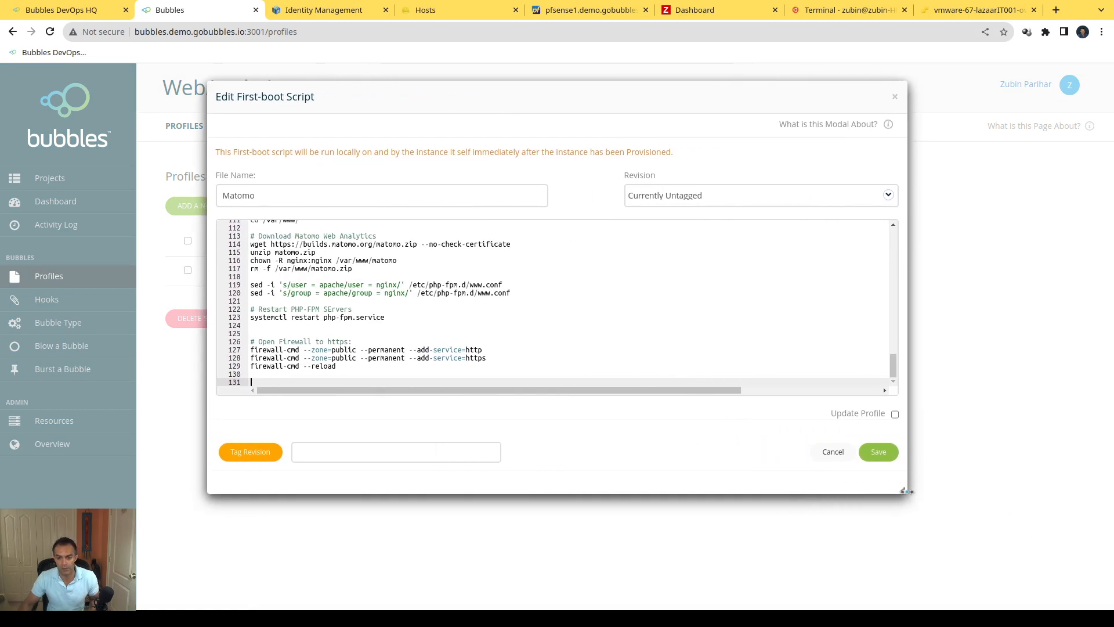
pyautogui.moveTo(903, 490); pyautogui.dragTo(1003, 558)
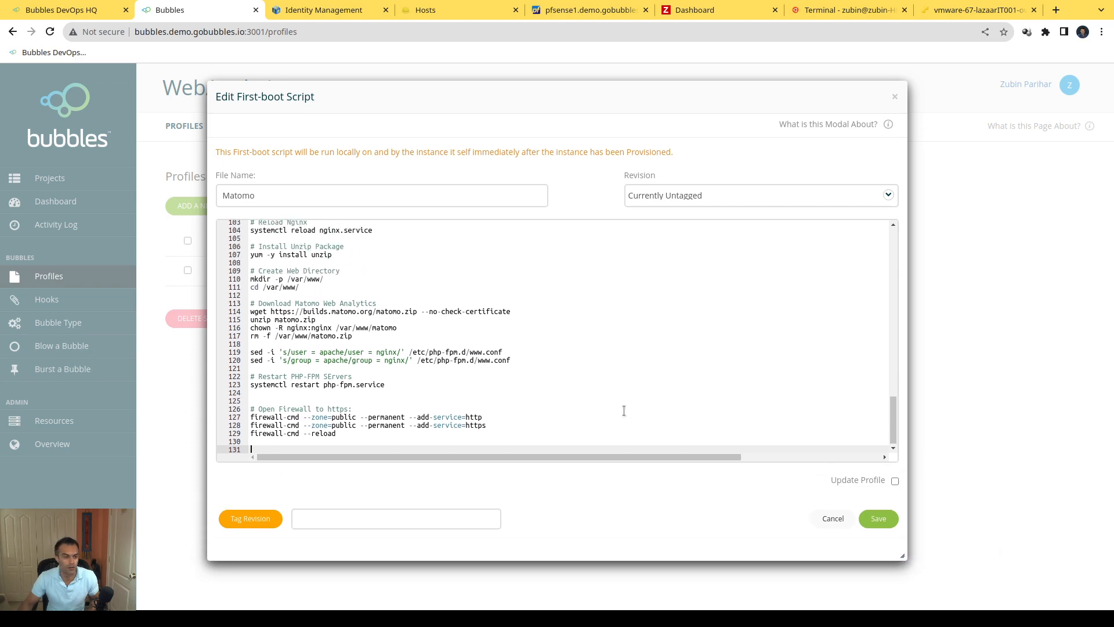
pyautogui.scroll(15, 621, 410)
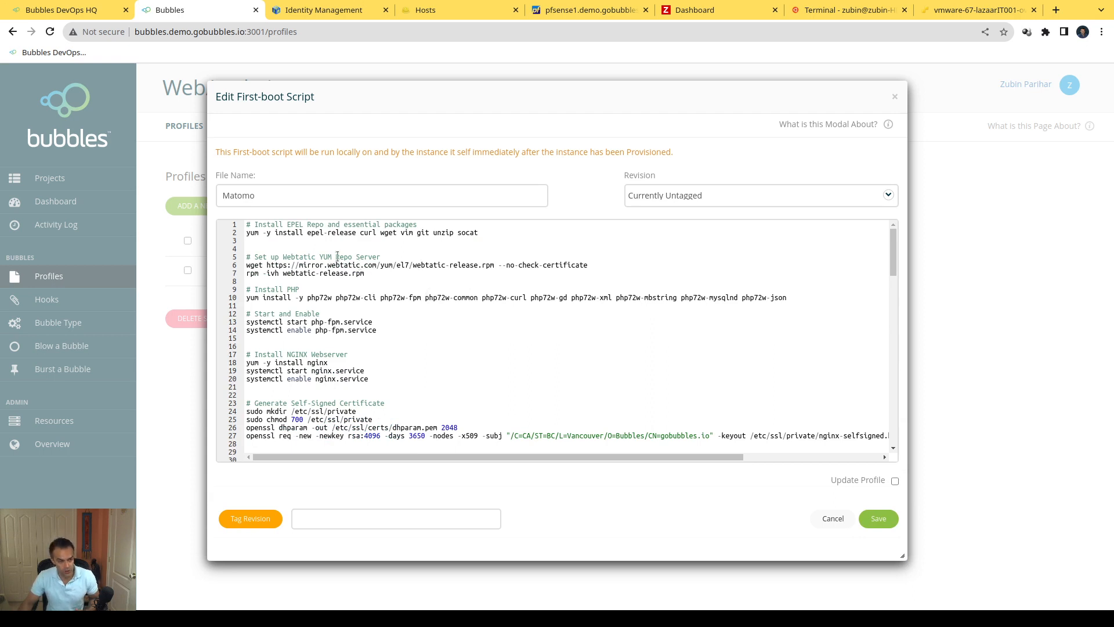
pyautogui.moveTo(284, 233); pyautogui.dragTo(313, 297)
pyautogui.click(315, 296)
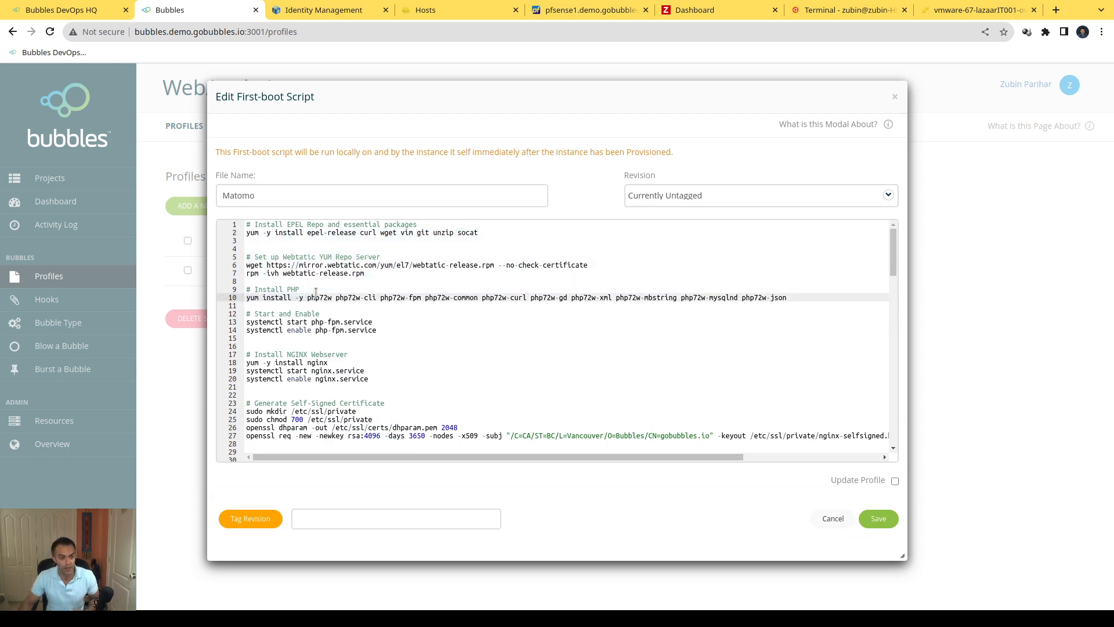
pyautogui.scroll(-3, 378, 286)
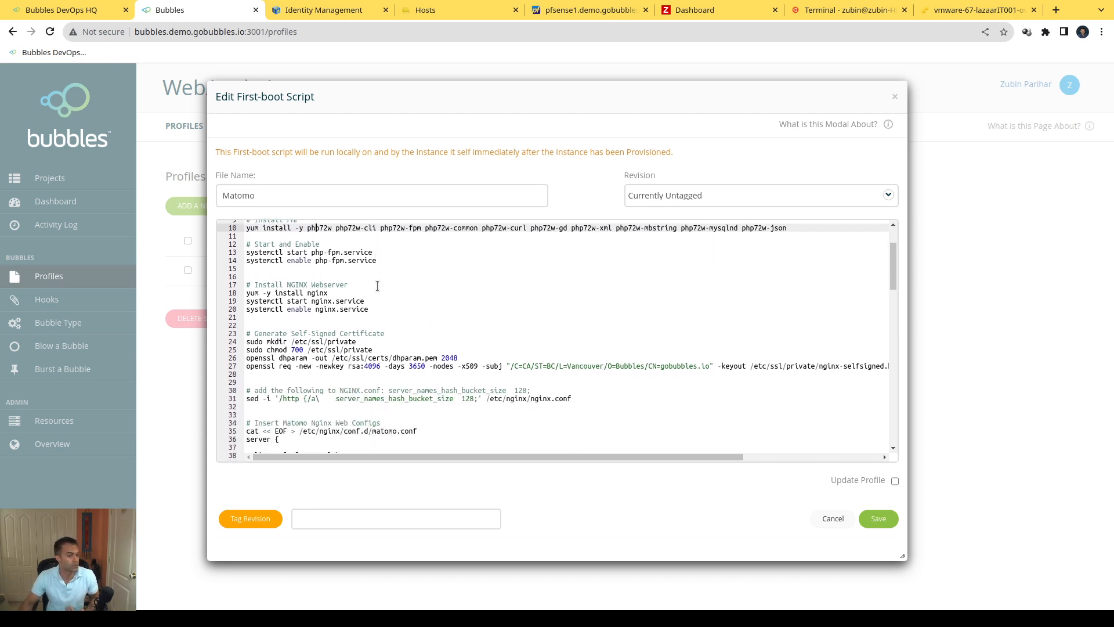
pyautogui.scroll(-8, 391, 312)
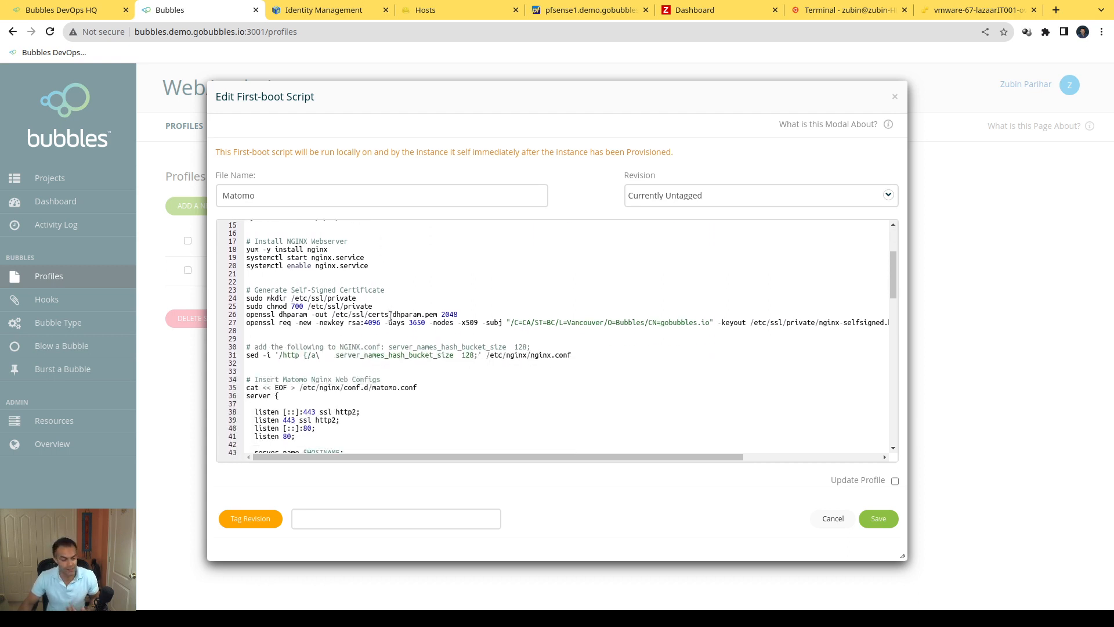
pyautogui.scroll(-6, 391, 320)
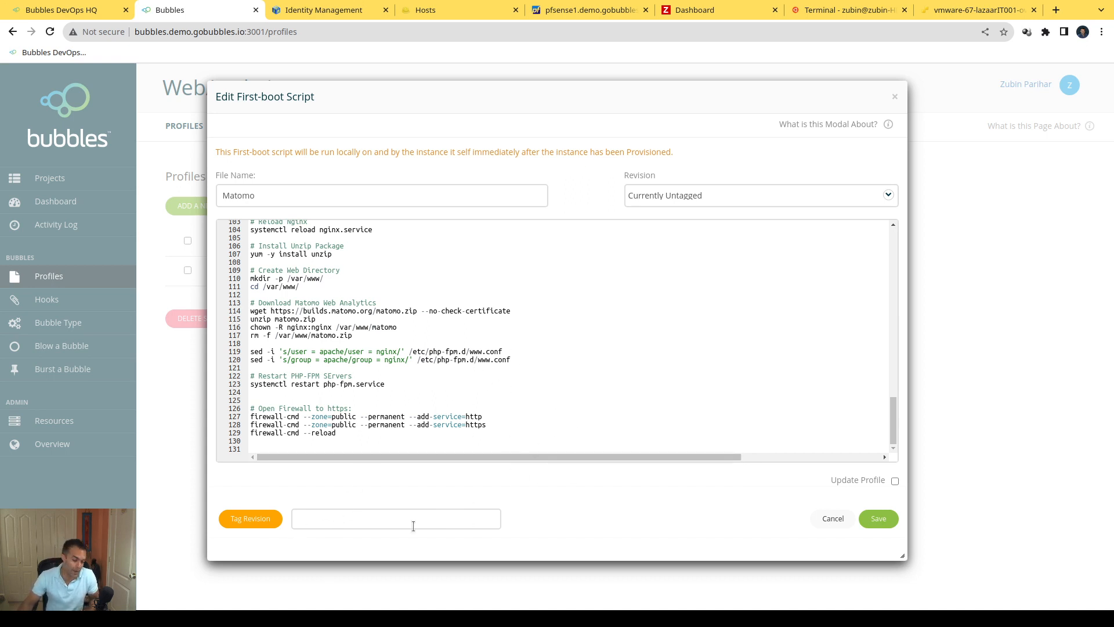
pyautogui.scroll(3, 626, 413)
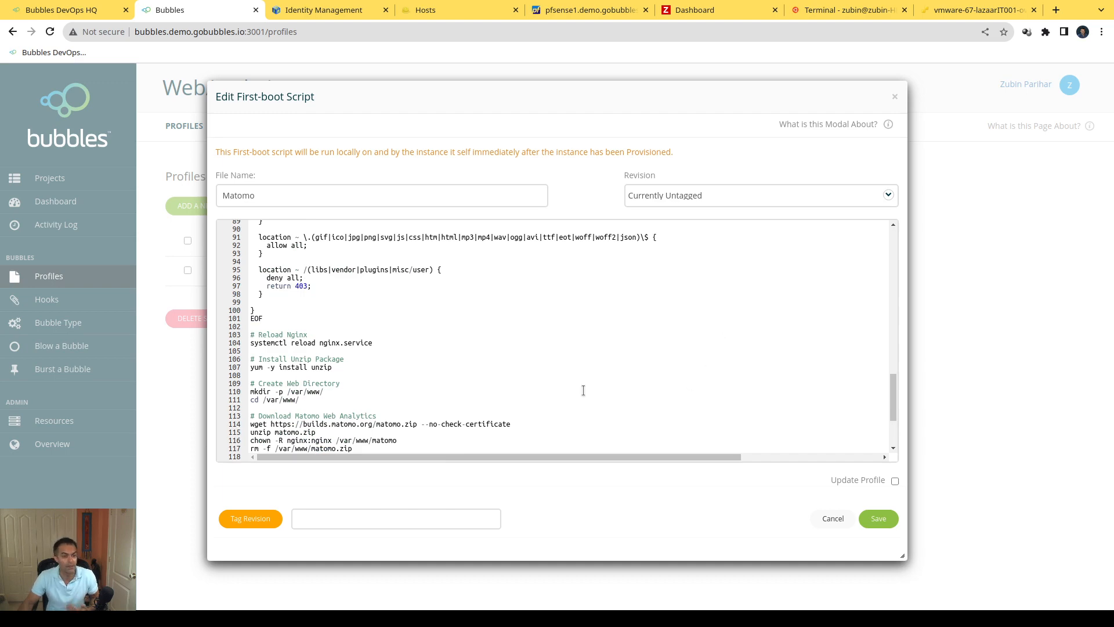
pyautogui.scroll(9, 582, 388)
pyautogui.scroll(9, 656, 335)
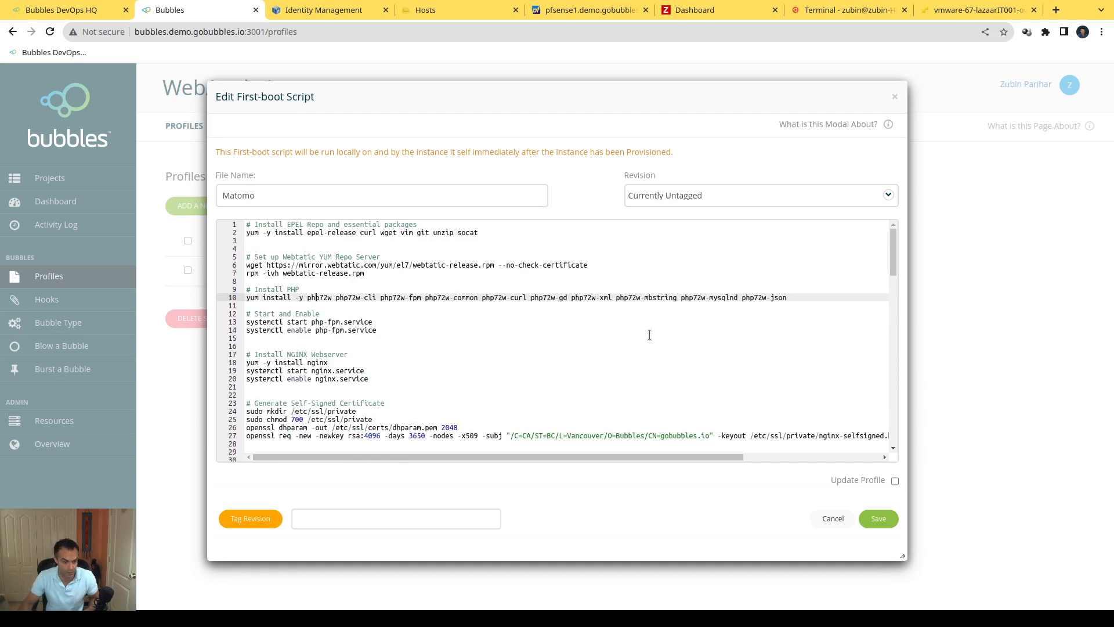
pyautogui.click(833, 519)
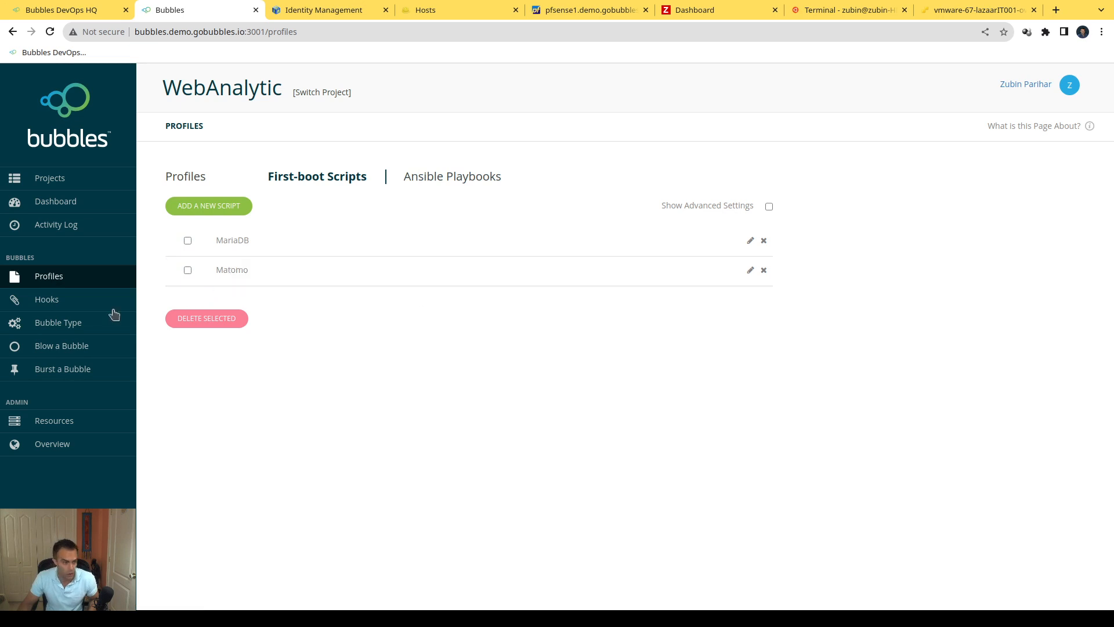
# Step: Review the open-port-loadbalancer blow hook script, including its load balancer host and $BUBBLES_FQDN1 variable, and close it without saving
pyautogui.click(61, 299)
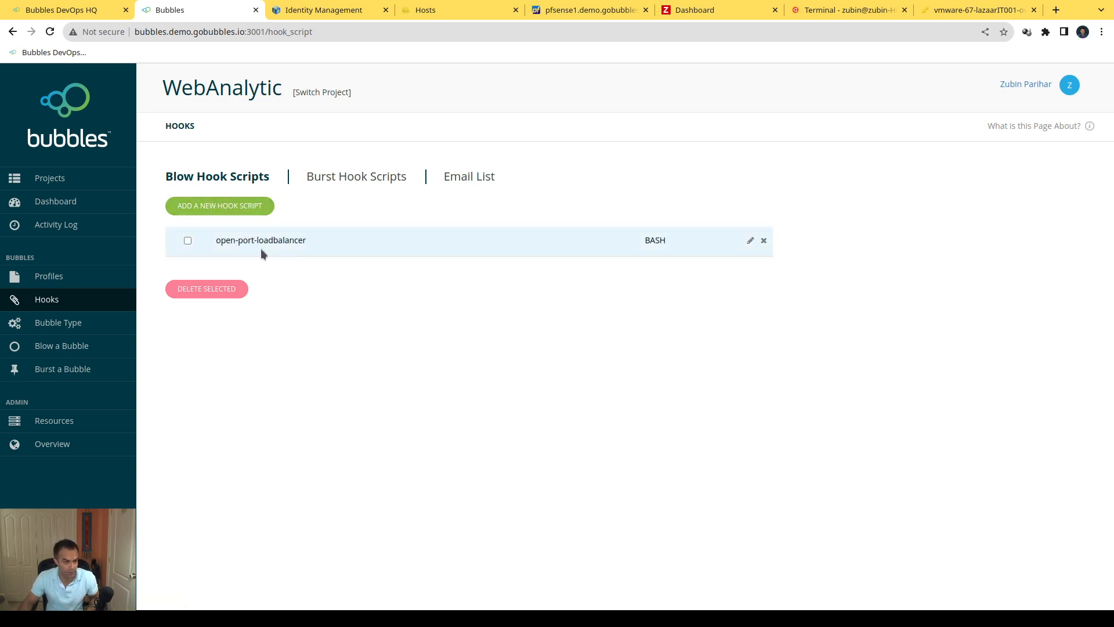
pyautogui.click(750, 241)
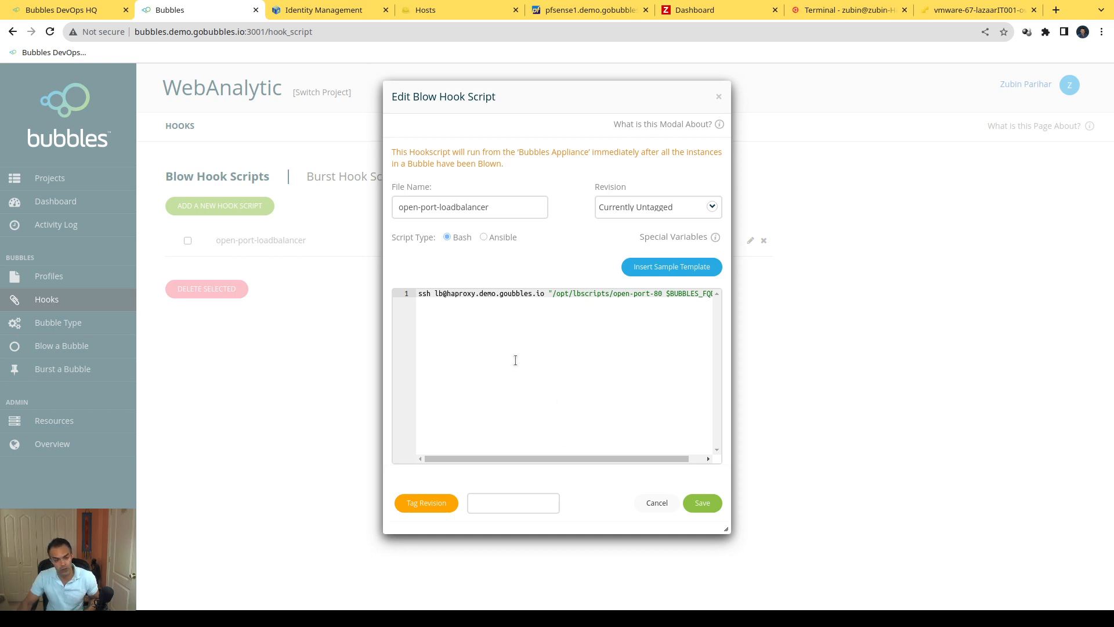
pyautogui.tripleClick(607, 294)
pyautogui.doubleClick(460, 295)
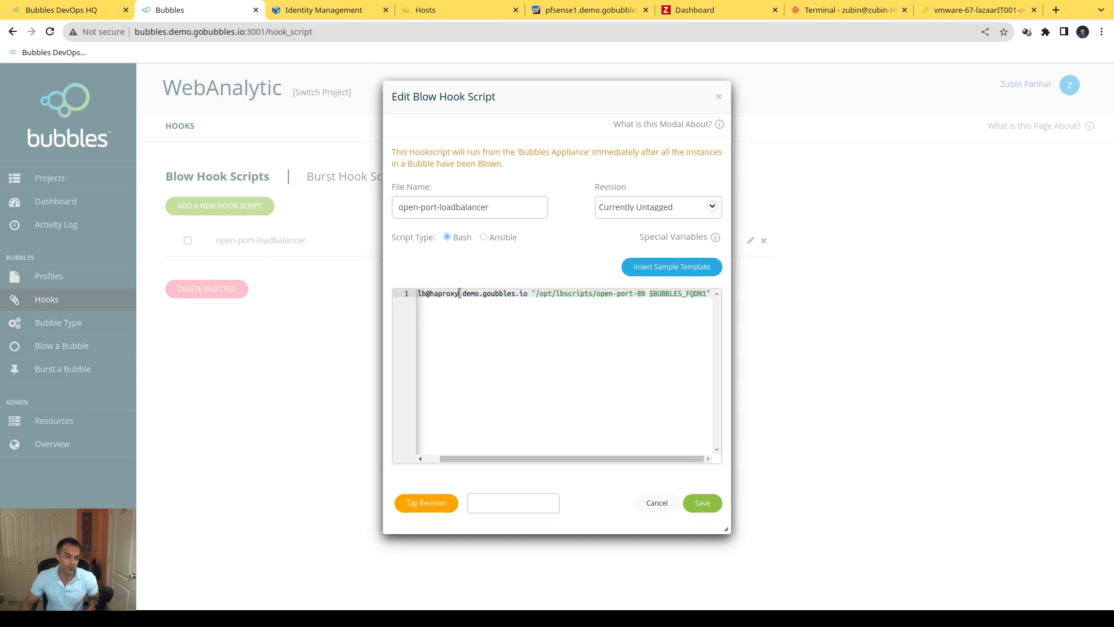
pyautogui.click(596, 339)
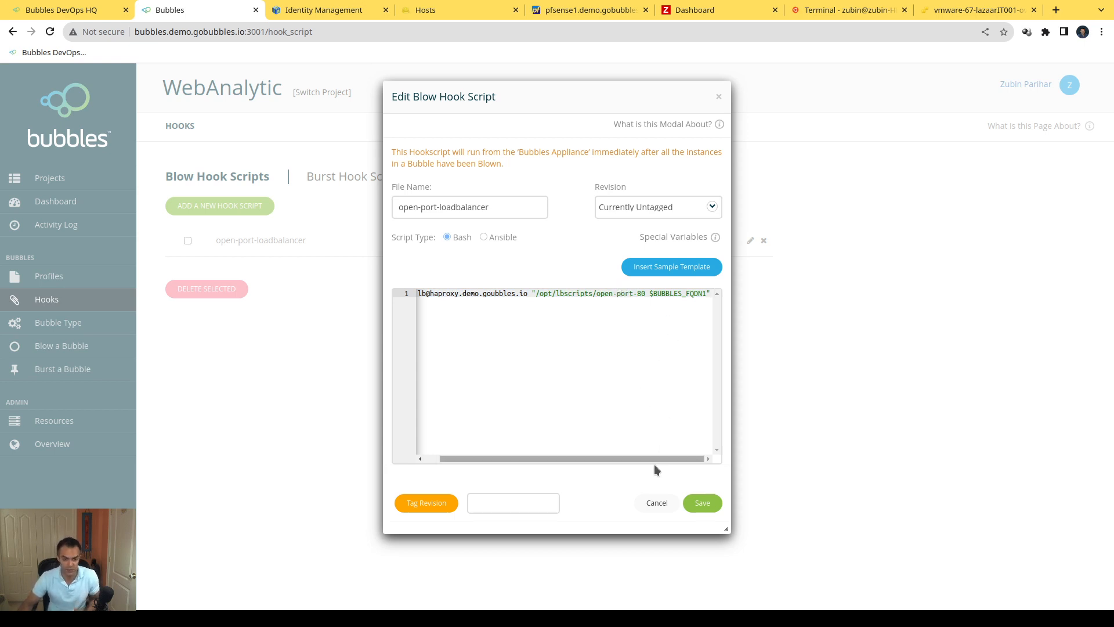
pyautogui.moveTo(649, 294); pyautogui.dragTo(695, 296)
pyautogui.click(683, 352)
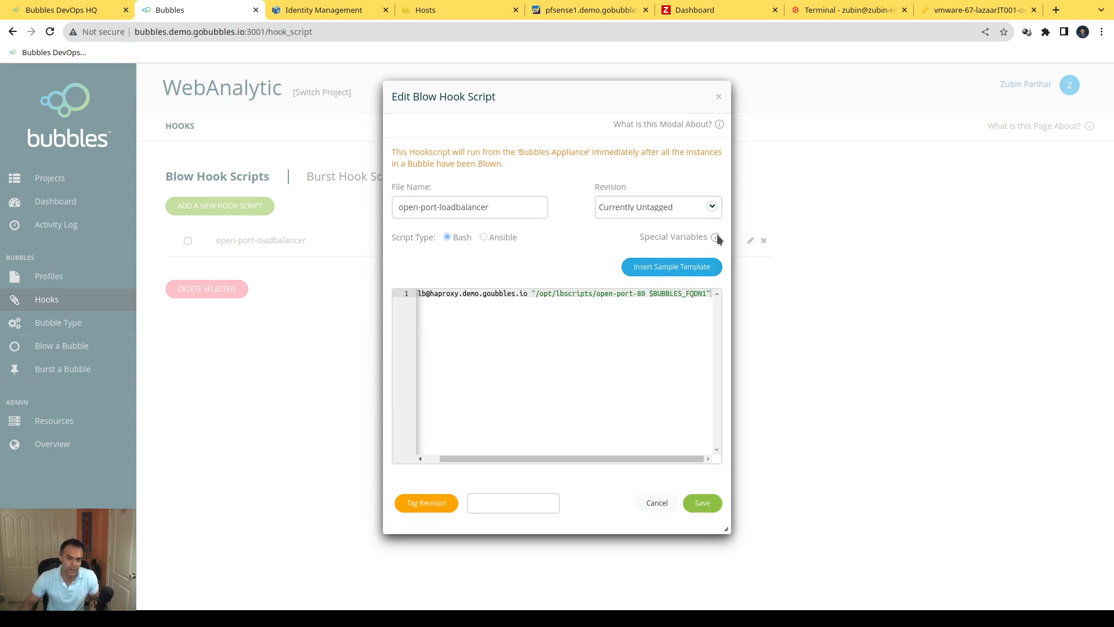
pyautogui.moveTo(717, 236)
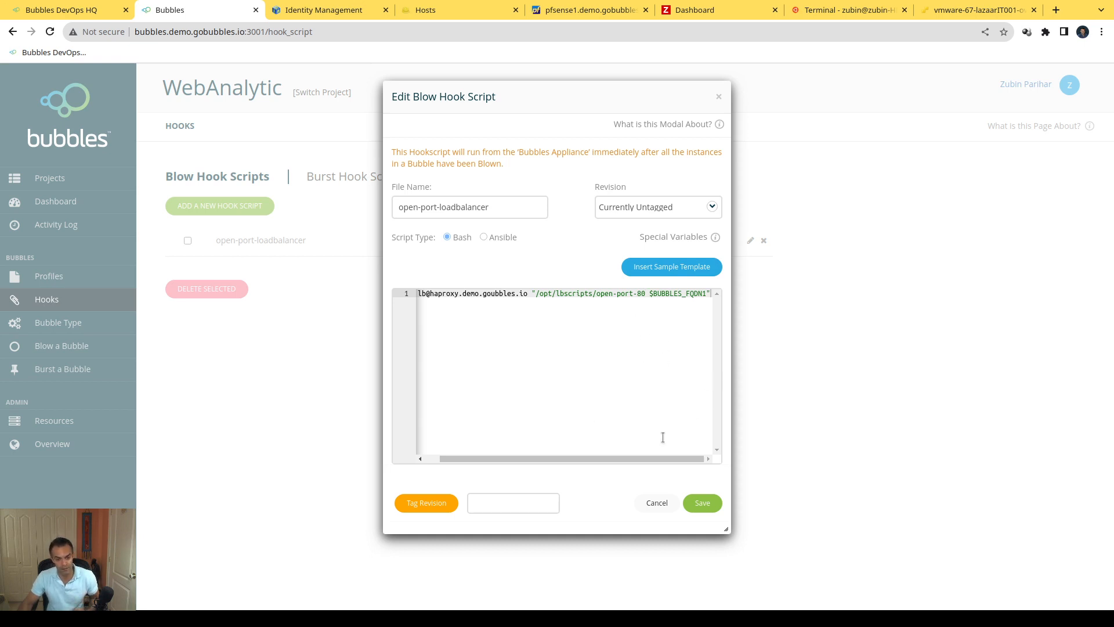
pyautogui.click(664, 505)
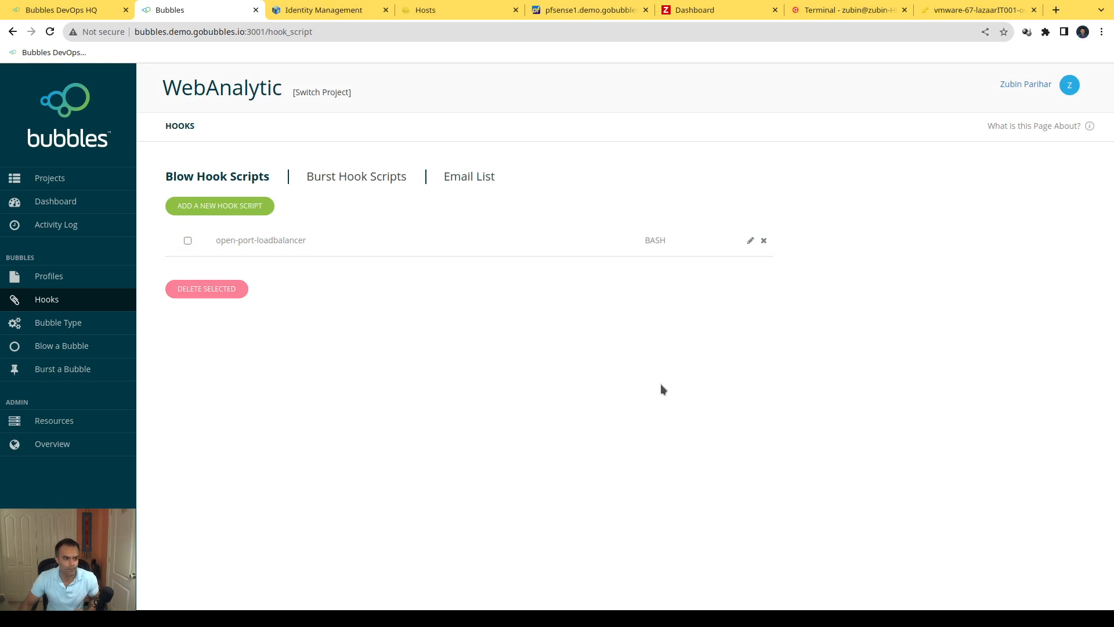
# Step: Blow a new bubble of type WebAnalytic with the expiry date 2023-09-20 and no customized deployment
pyautogui.click(67, 349)
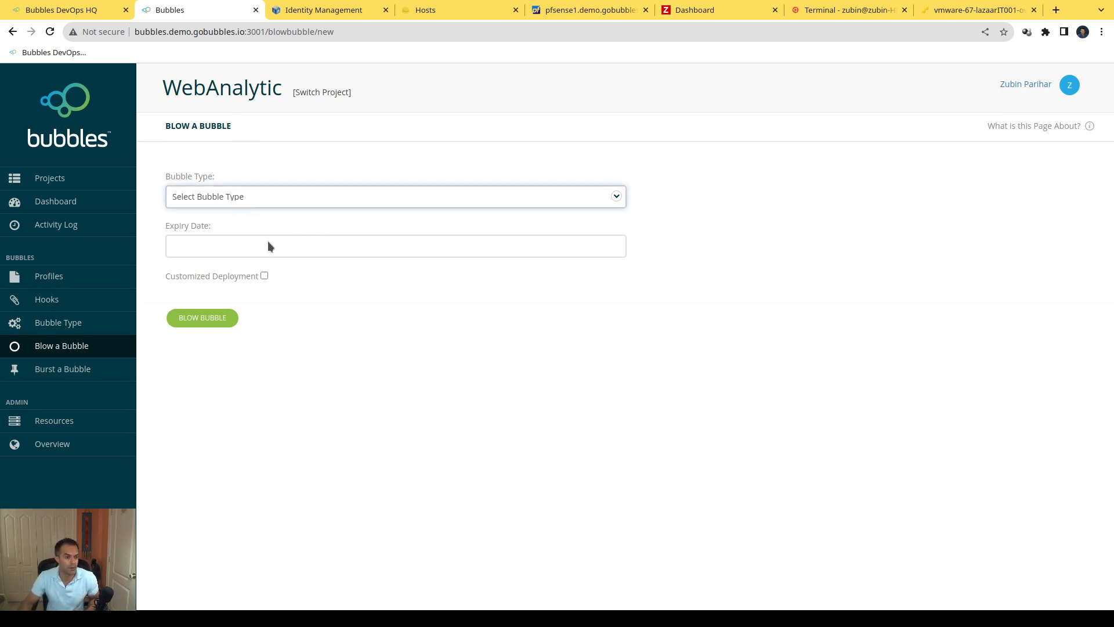
pyautogui.click(244, 224)
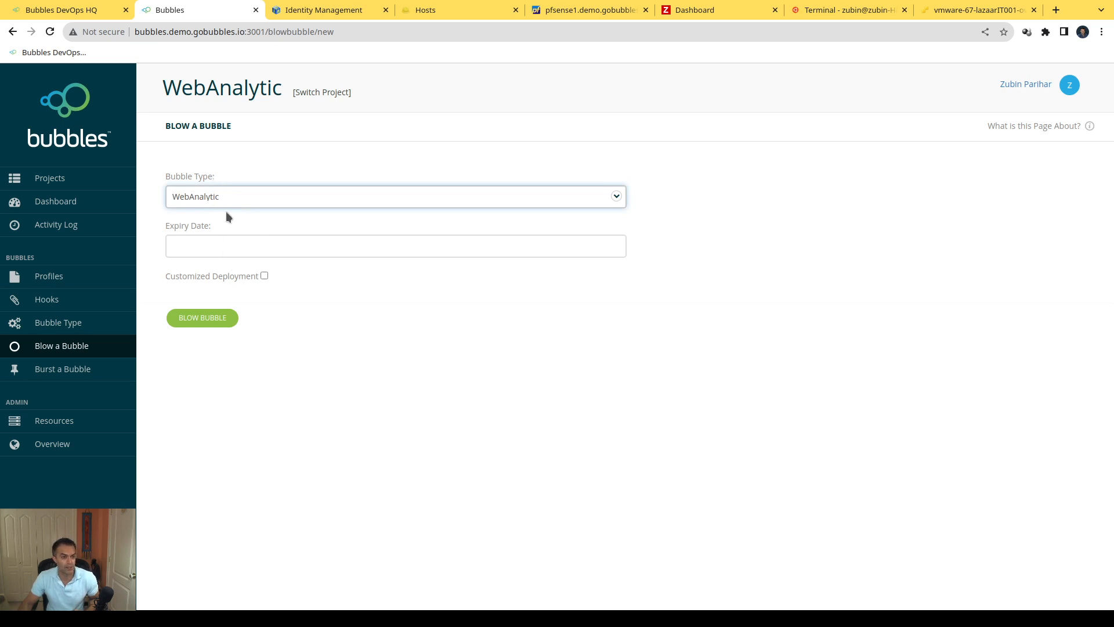
pyautogui.click(226, 248)
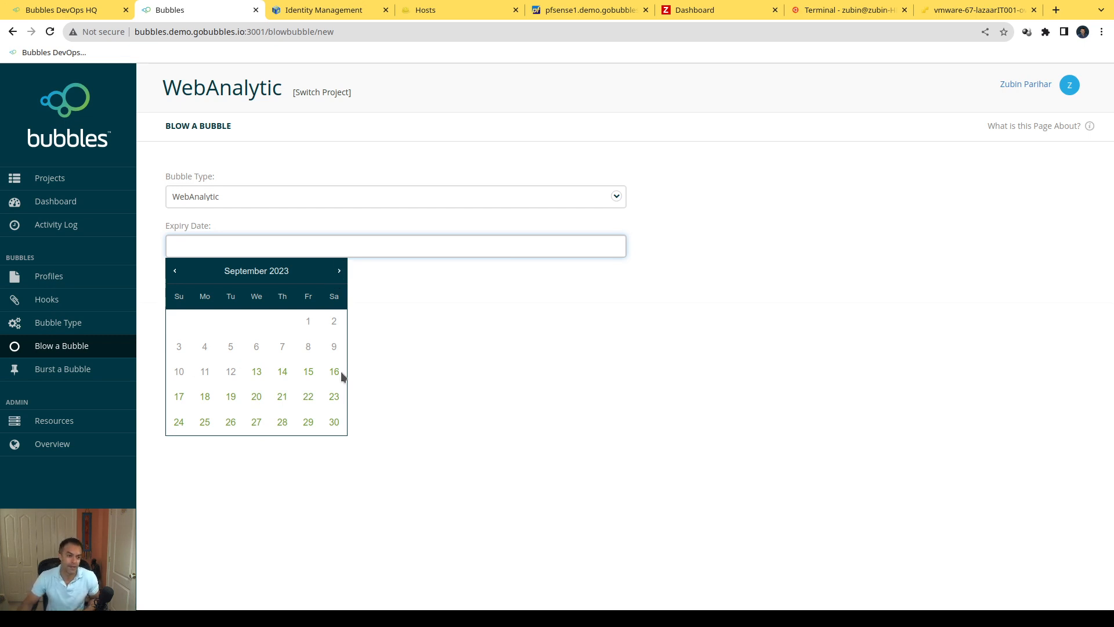
pyautogui.click(255, 398)
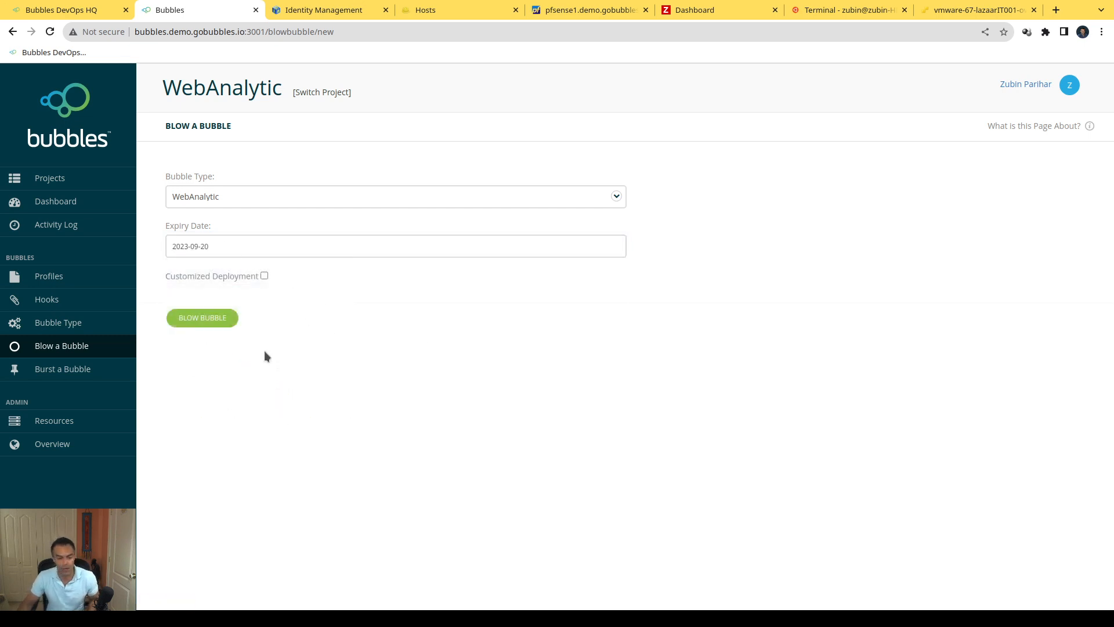
pyautogui.click(207, 318)
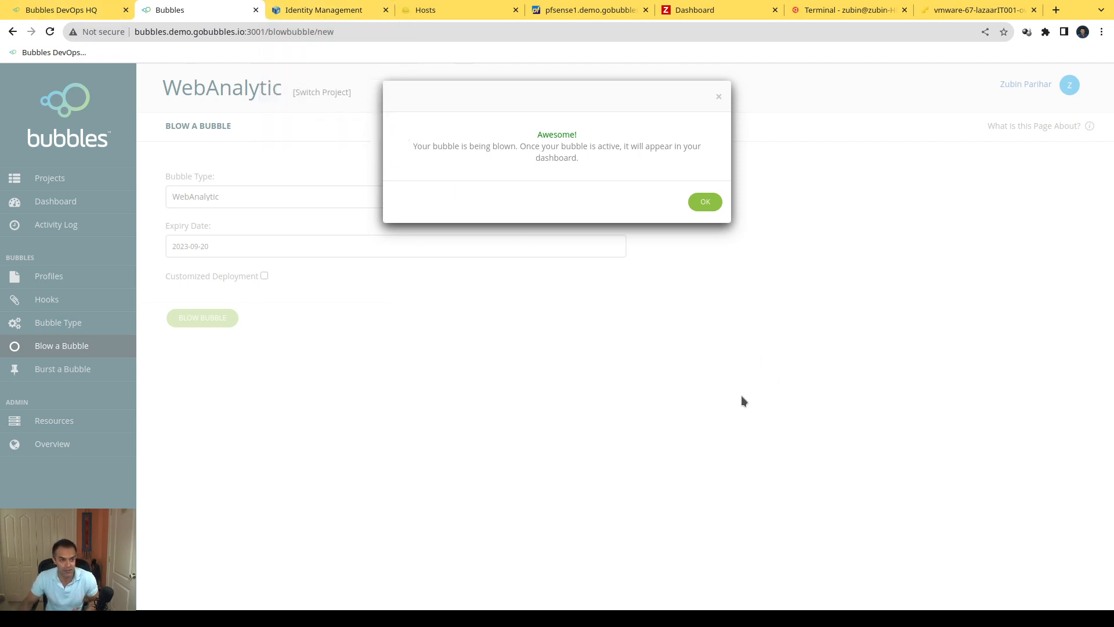
# Step: Examine the host lists in FreeIPA, Foreman and Zabbix
pyautogui.click(309, 17)
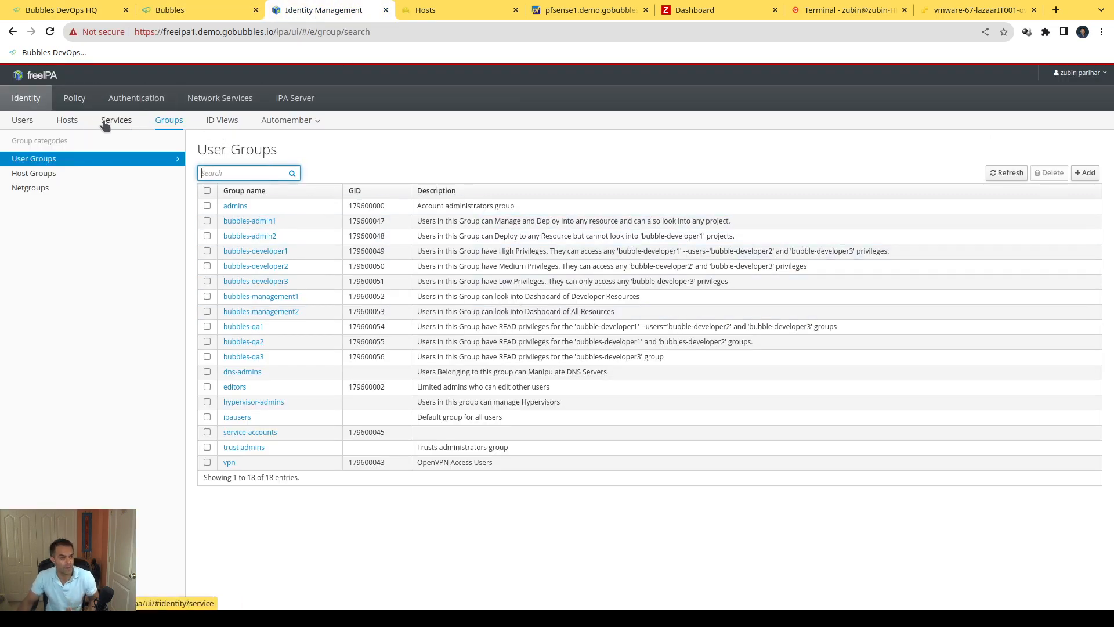
pyautogui.click(65, 122)
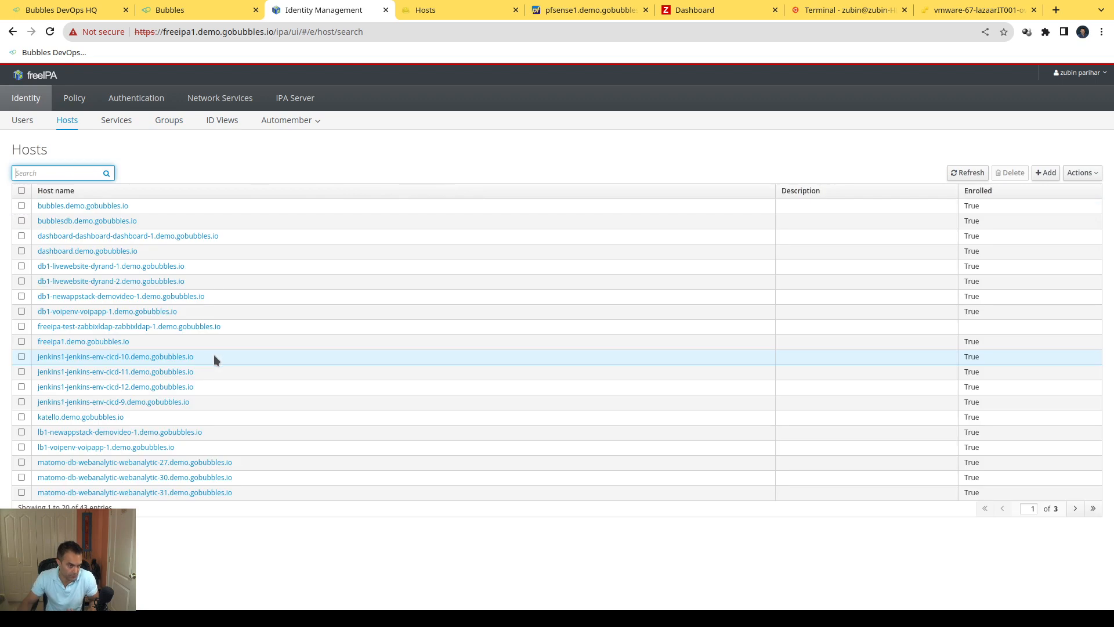
pyautogui.click(450, 13)
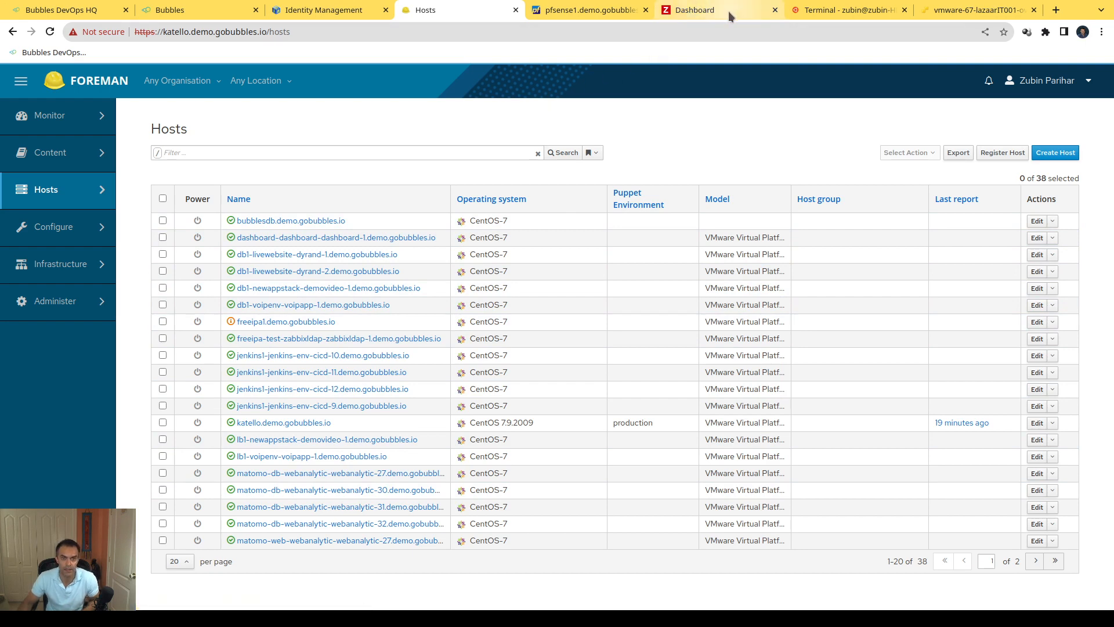
pyautogui.click(699, 13)
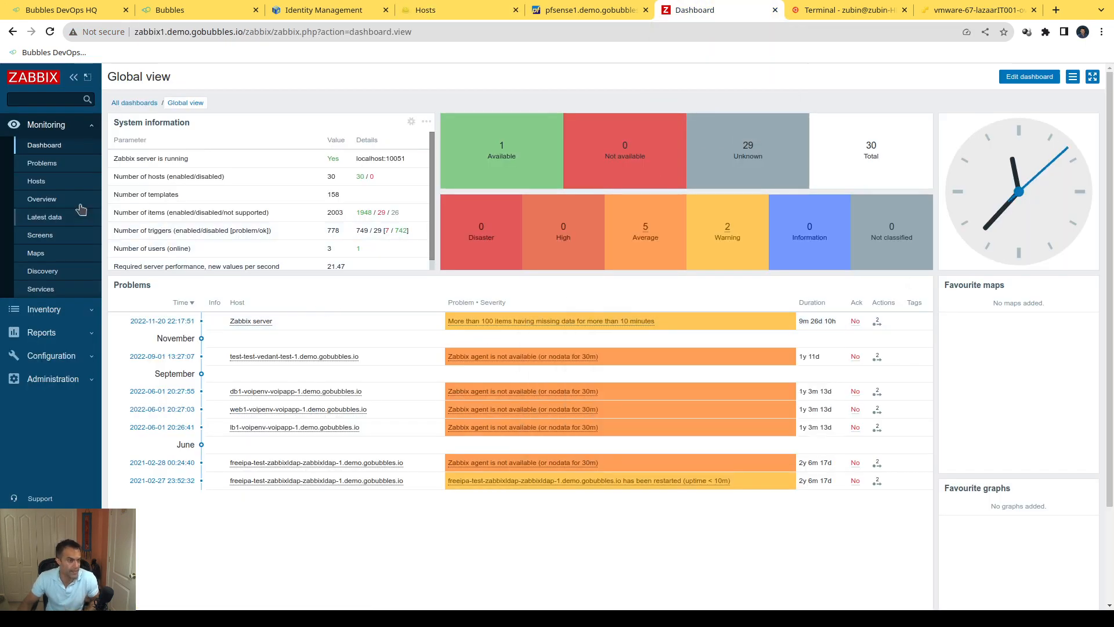
pyautogui.click(37, 182)
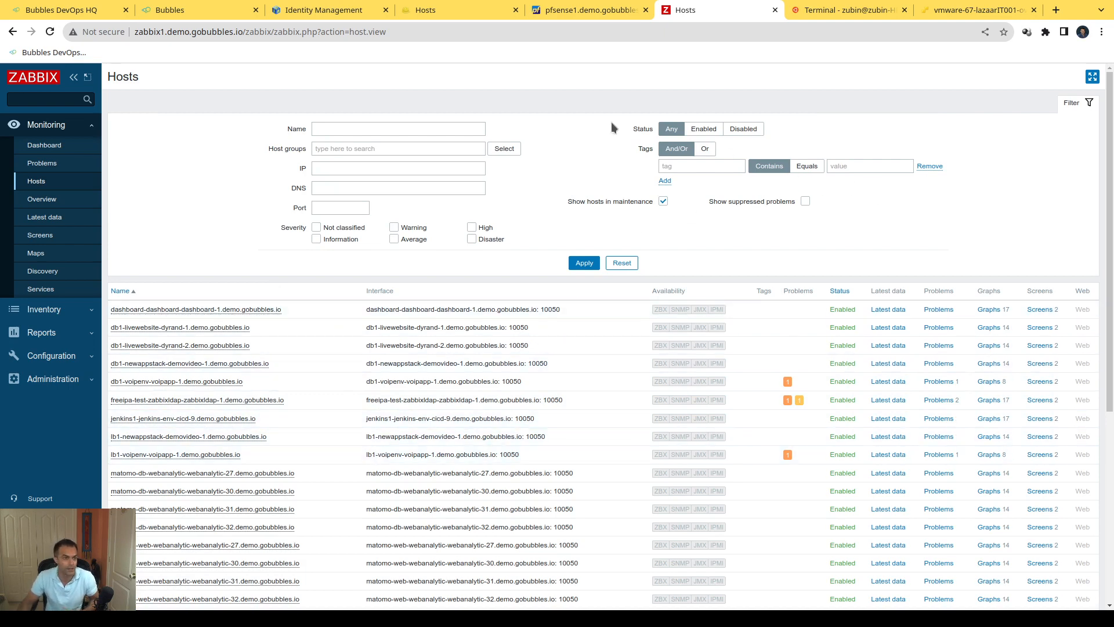
# Step: Return to Bubbles, acknowledge the blow notice and examine the WebAnalytic activity log across to its HookScript column
pyautogui.click(200, 10)
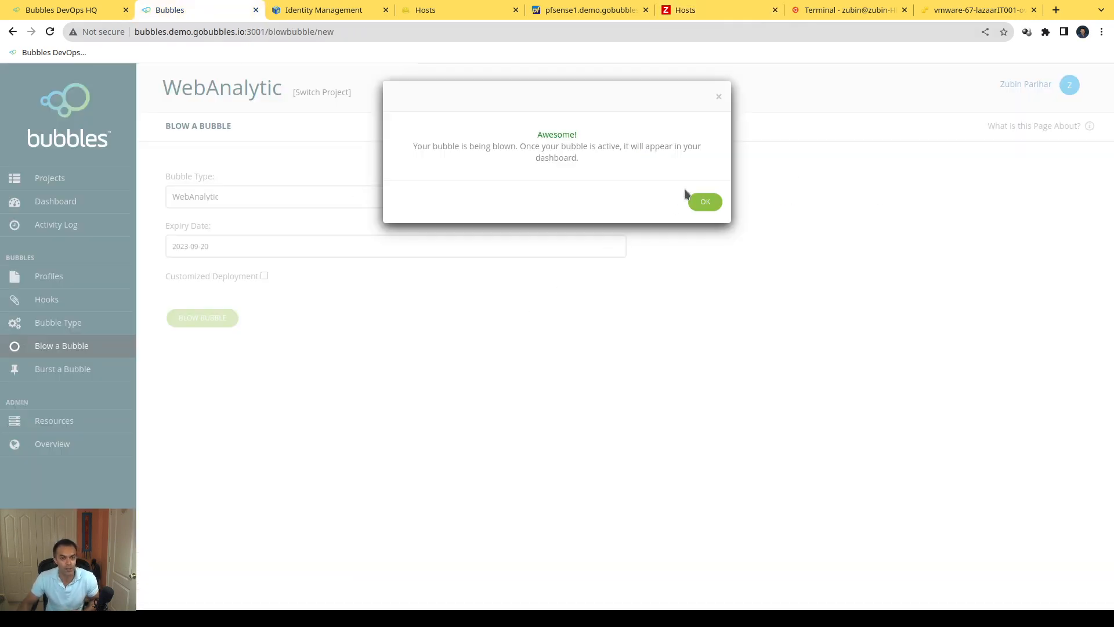
pyautogui.click(705, 203)
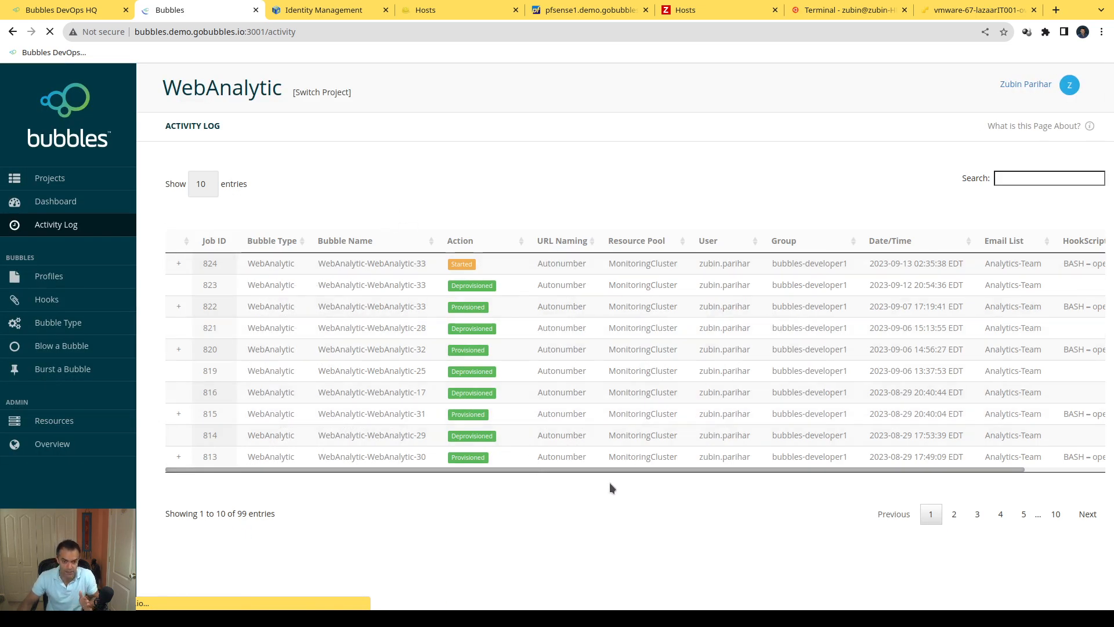
pyautogui.moveTo(612, 471); pyautogui.dragTo(530, 477)
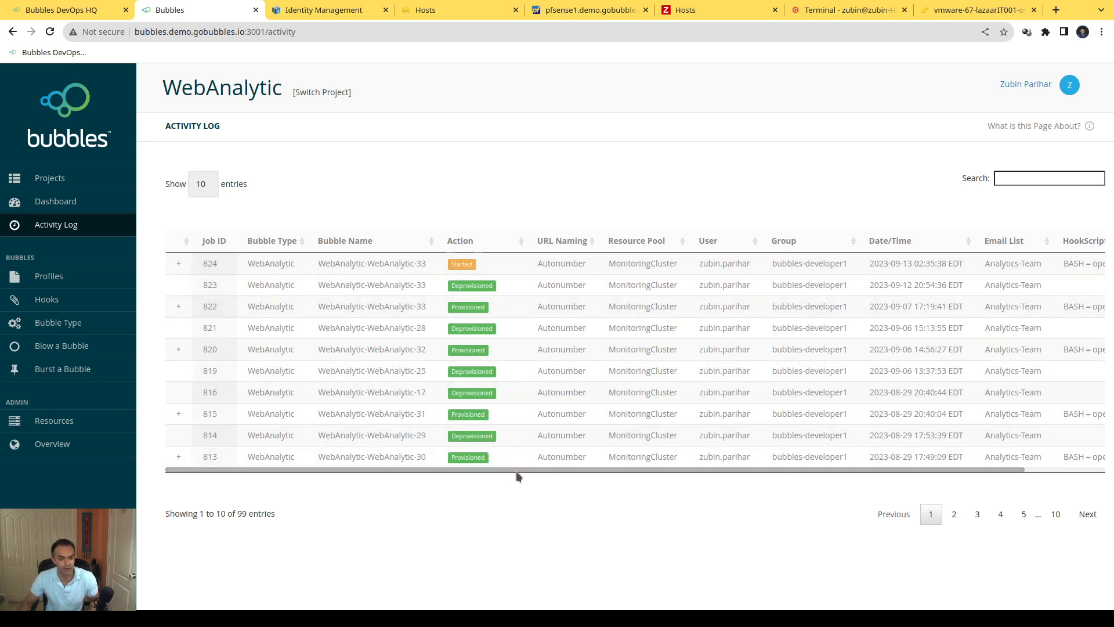
pyautogui.moveTo(517, 471); pyautogui.dragTo(668, 486)
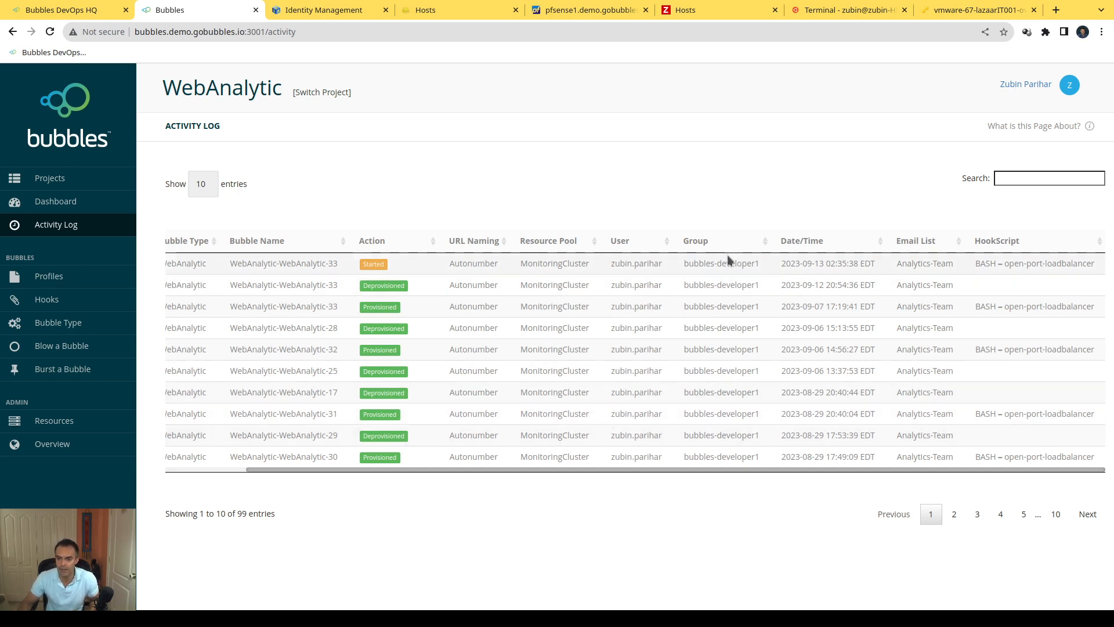
# Step: Review the WebAnalytic project's dashboard and expand the WebAnalytic-WebAnalytic-33 bubble to examine its instances
pyautogui.click(58, 204)
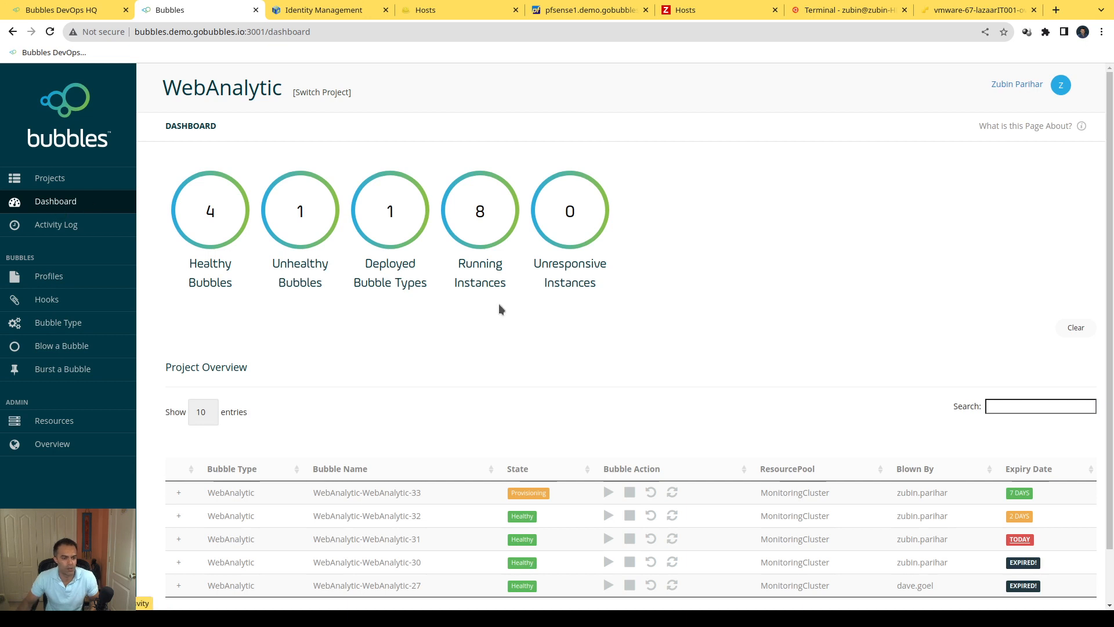
pyautogui.scroll(-1, 500, 309)
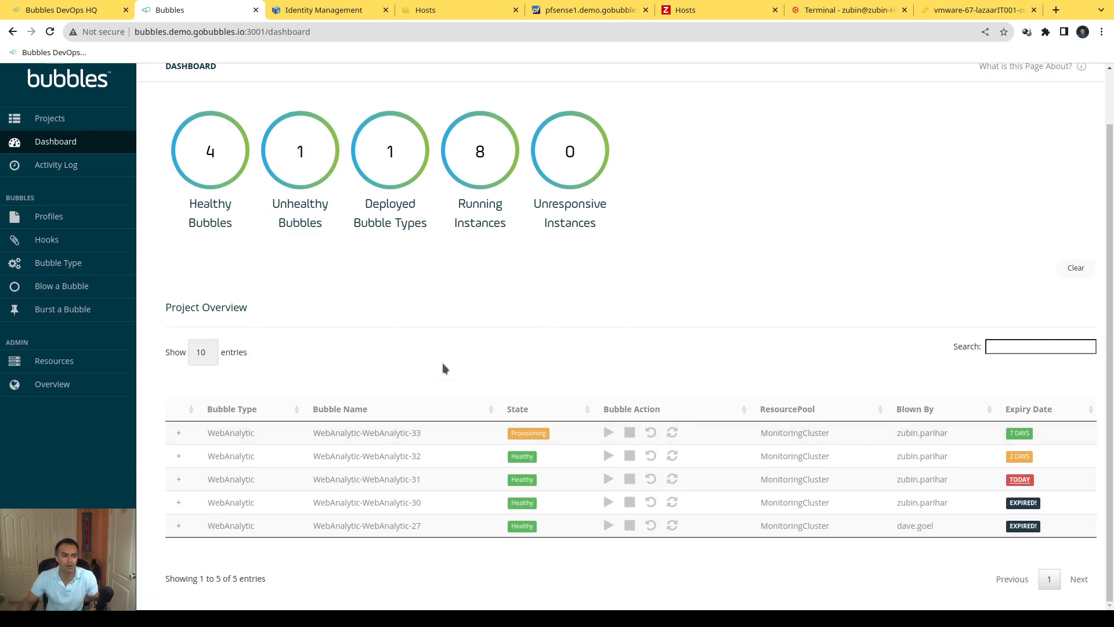
pyautogui.scroll(1, 502, 405)
pyautogui.scroll(-1, 586, 395)
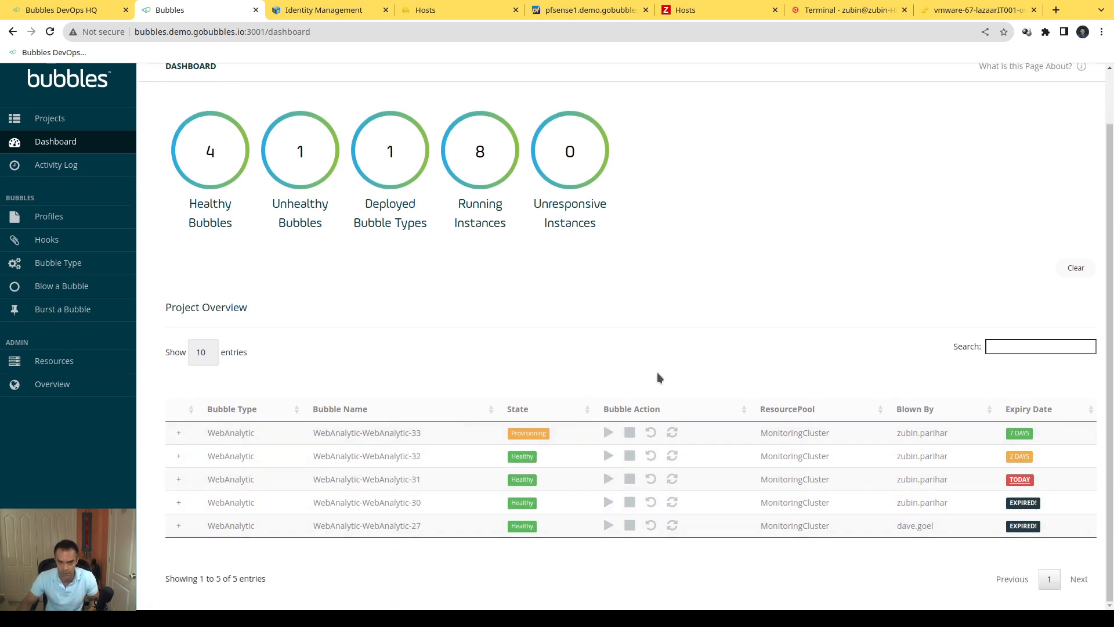
pyautogui.click(179, 432)
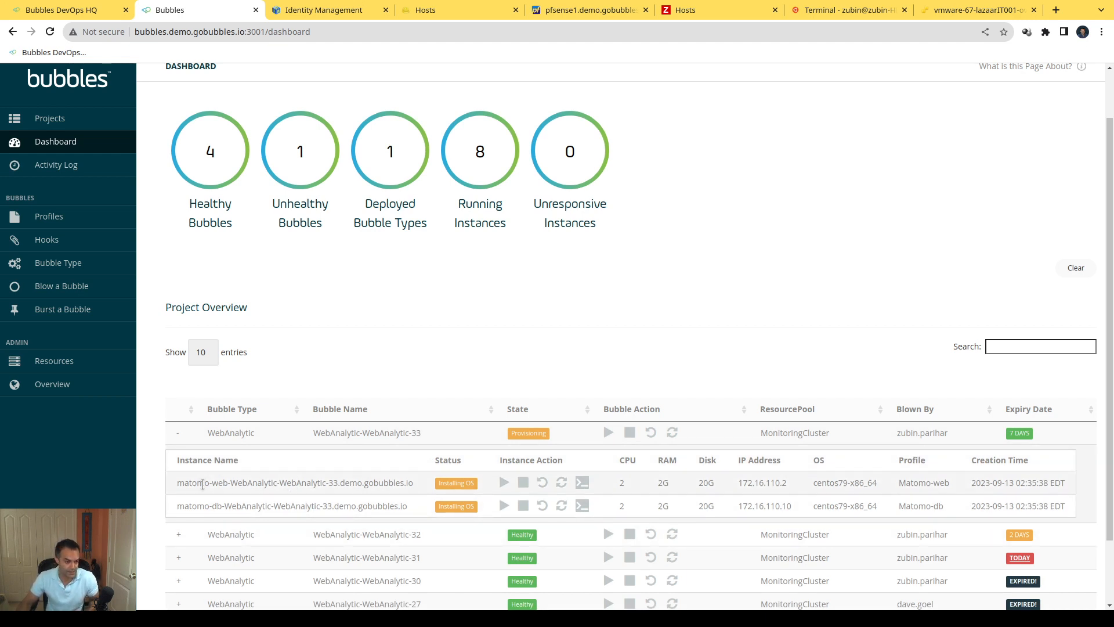
# Step: Examine the WebAnalytic-WebAnalytic-33 web instance's name, IP address, OS, profile and creation time, and the bubbles' expiry dates
pyautogui.tripleClick(202, 484)
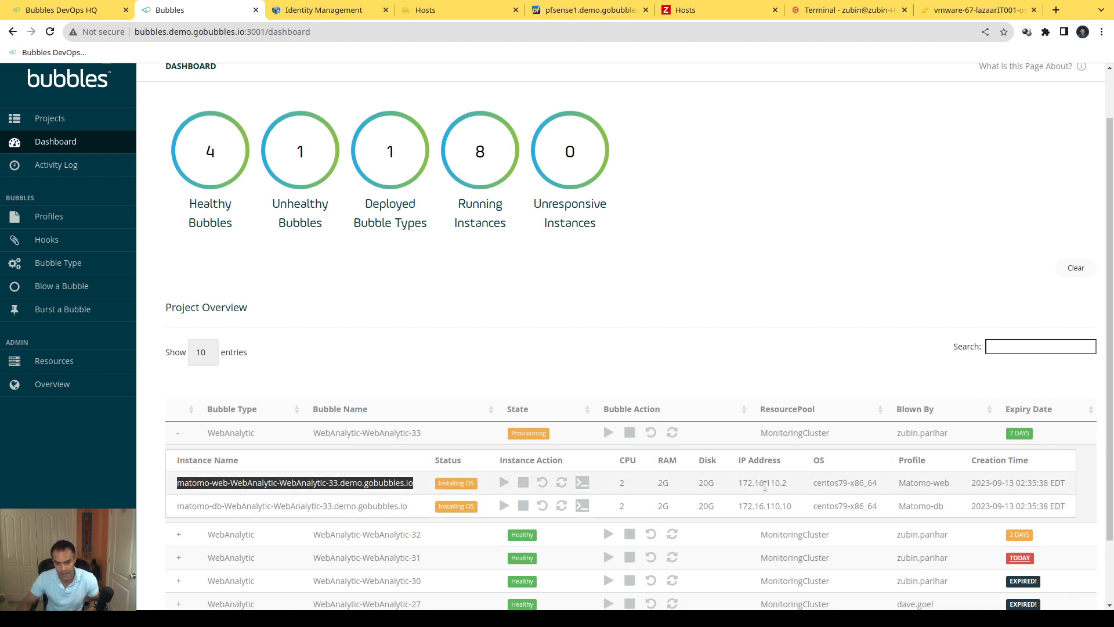
pyautogui.doubleClick(764, 484)
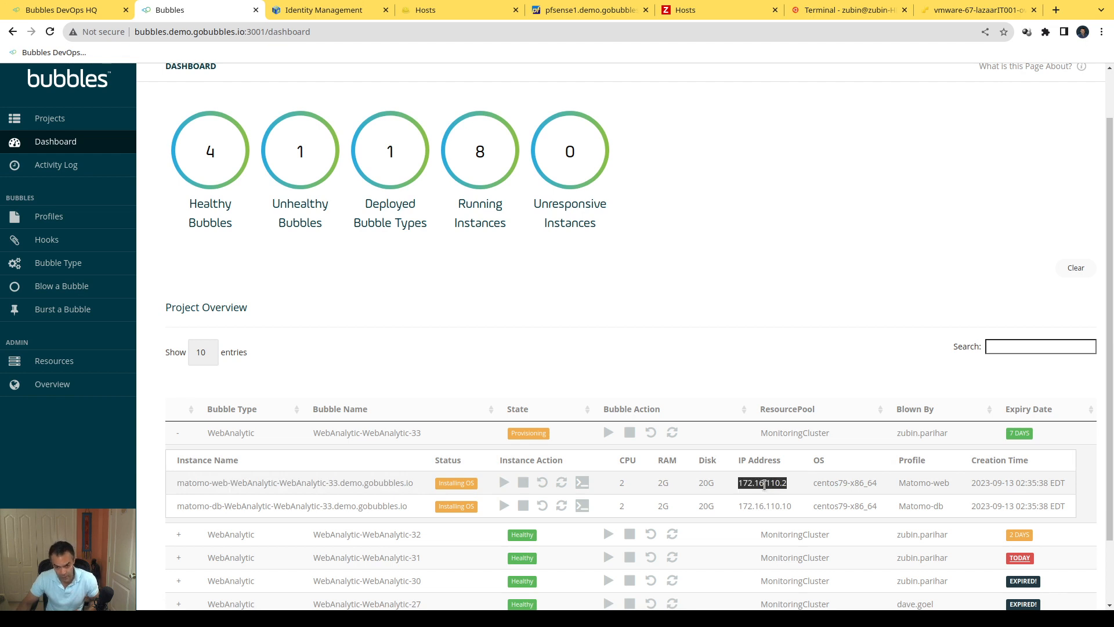
pyautogui.click(764, 484)
pyautogui.doubleClick(840, 482)
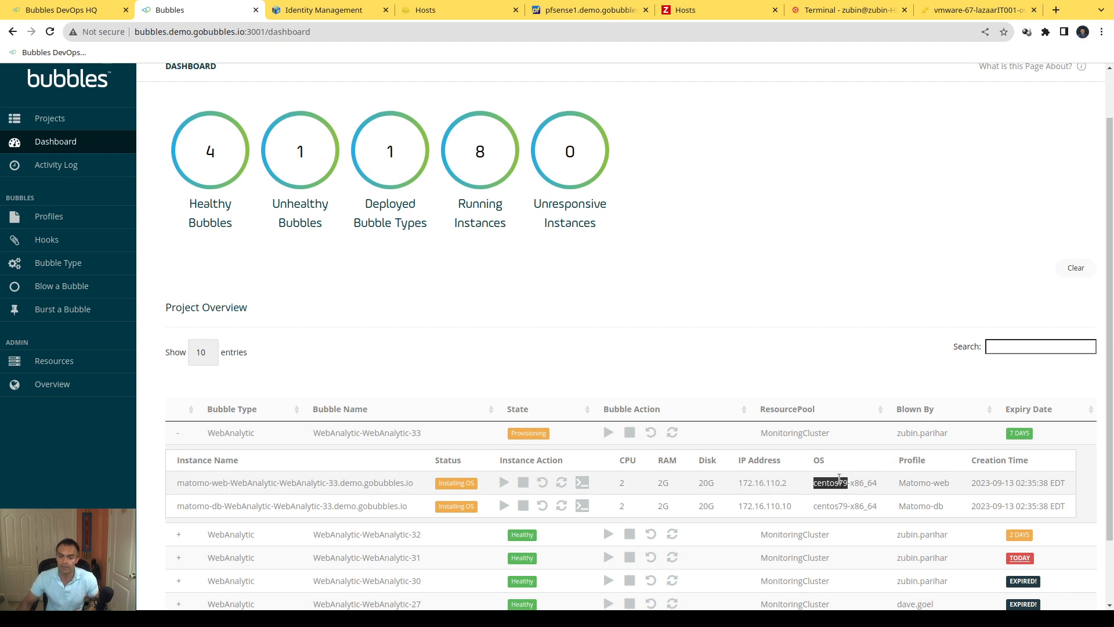
pyautogui.doubleClick(913, 482)
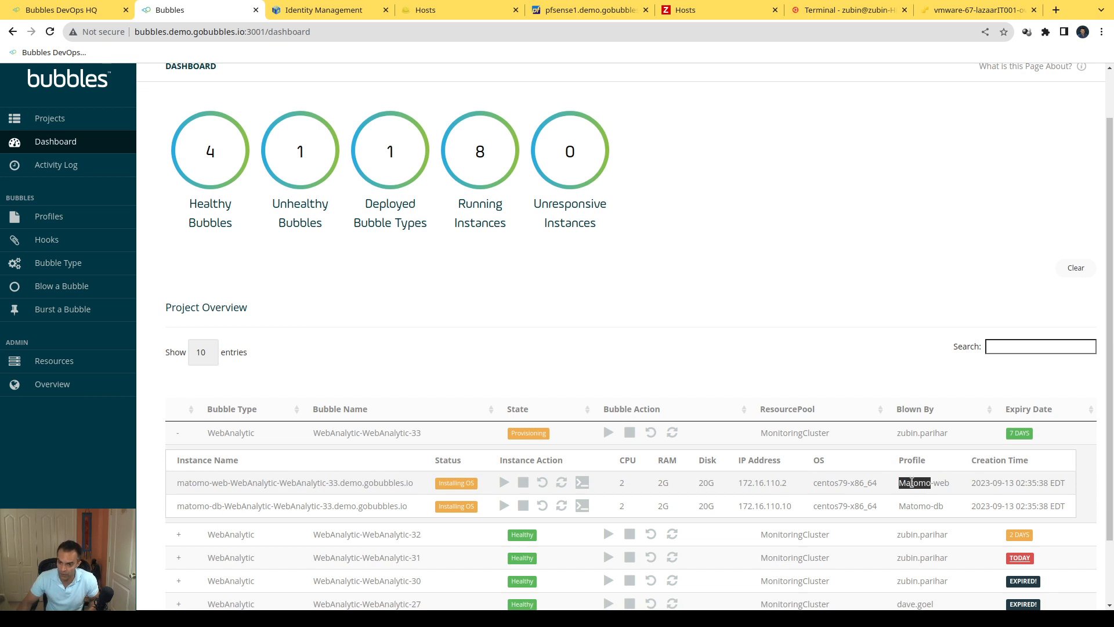
pyautogui.doubleClick(1010, 481)
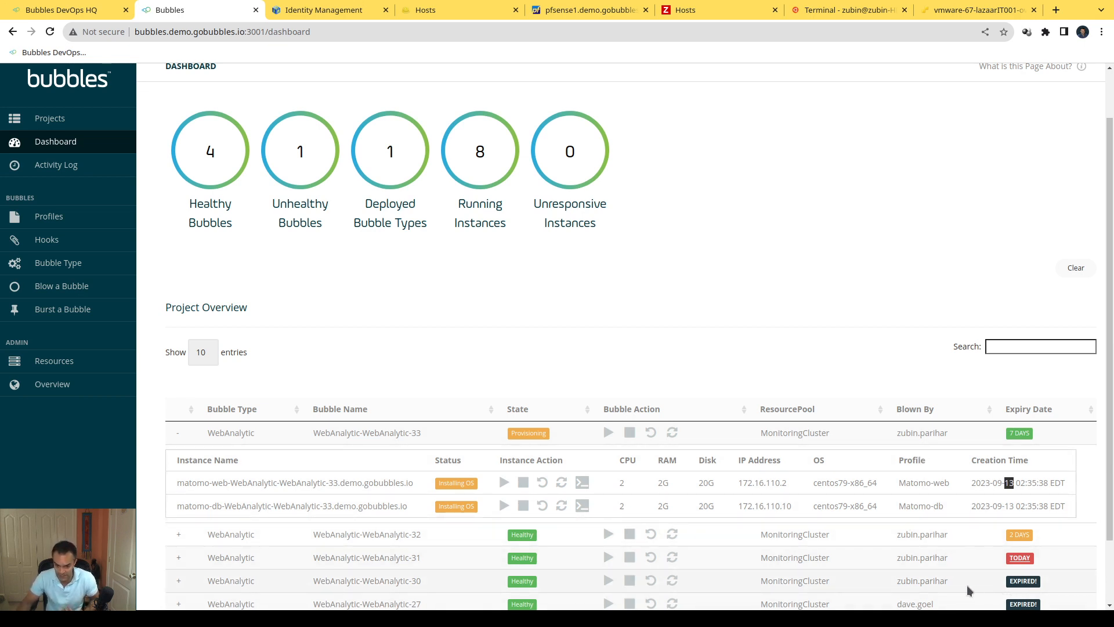
pyautogui.scroll(-2, 806, 557)
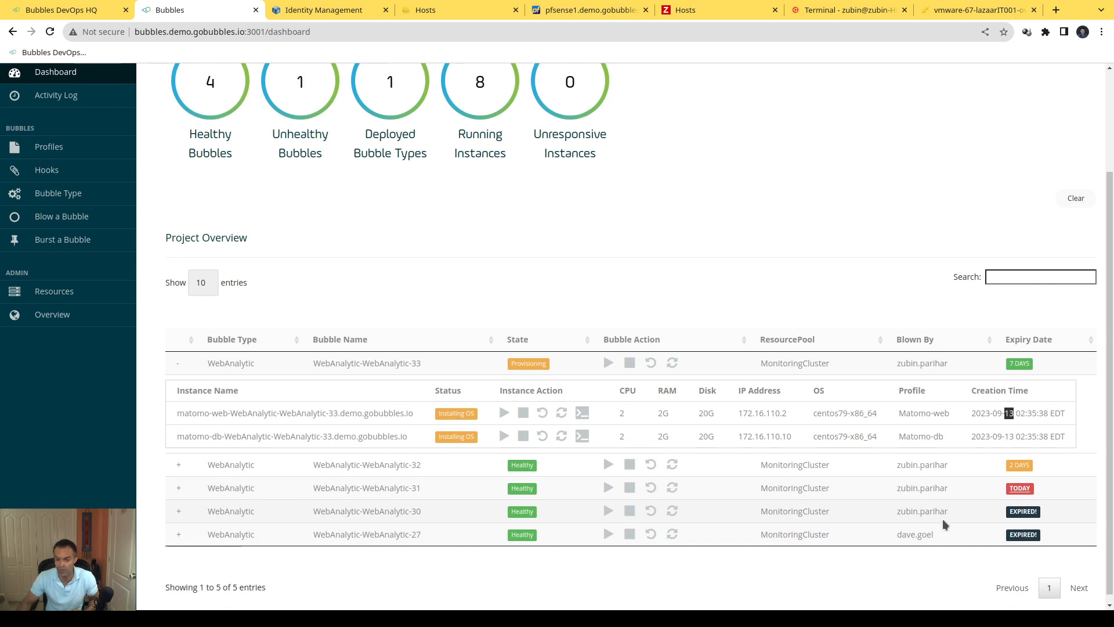
pyautogui.scroll(4, 921, 514)
pyautogui.scroll(-3, 921, 514)
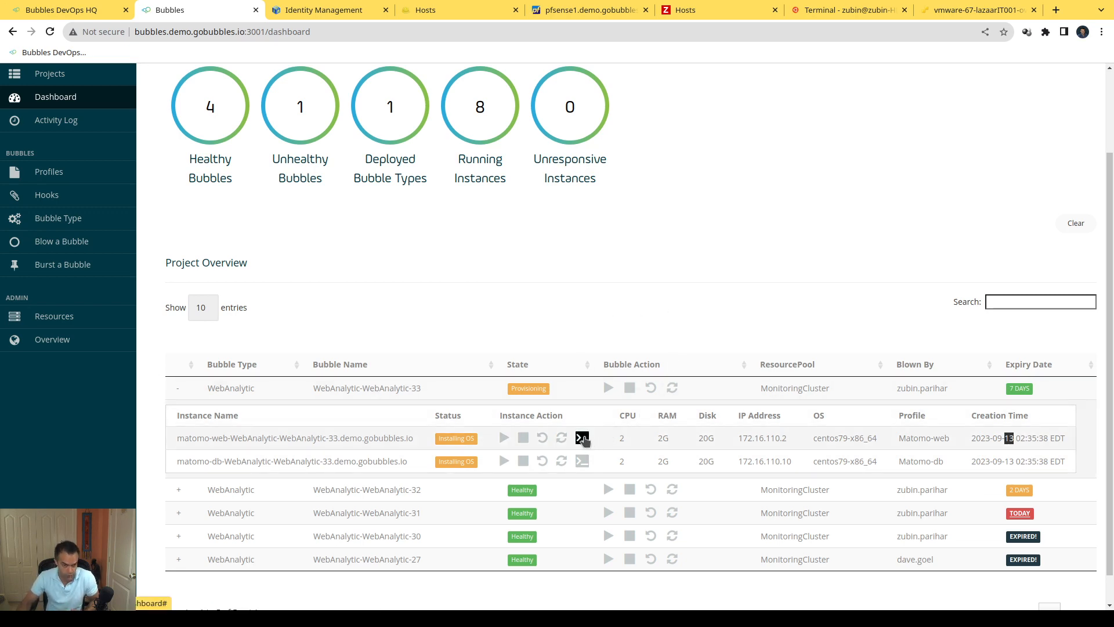
# Step: Open the WebAnalytic-WebAnalytic-33 web instance's console, proceed past the certificate warning and submit the copied console password
pyautogui.click(583, 438)
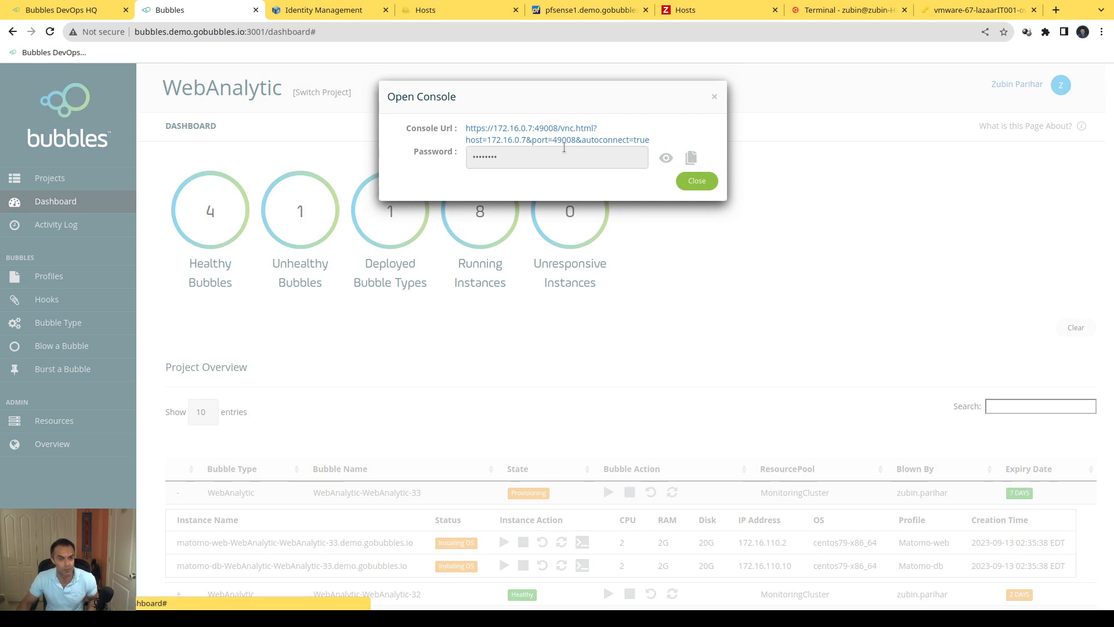
pyautogui.click(548, 128)
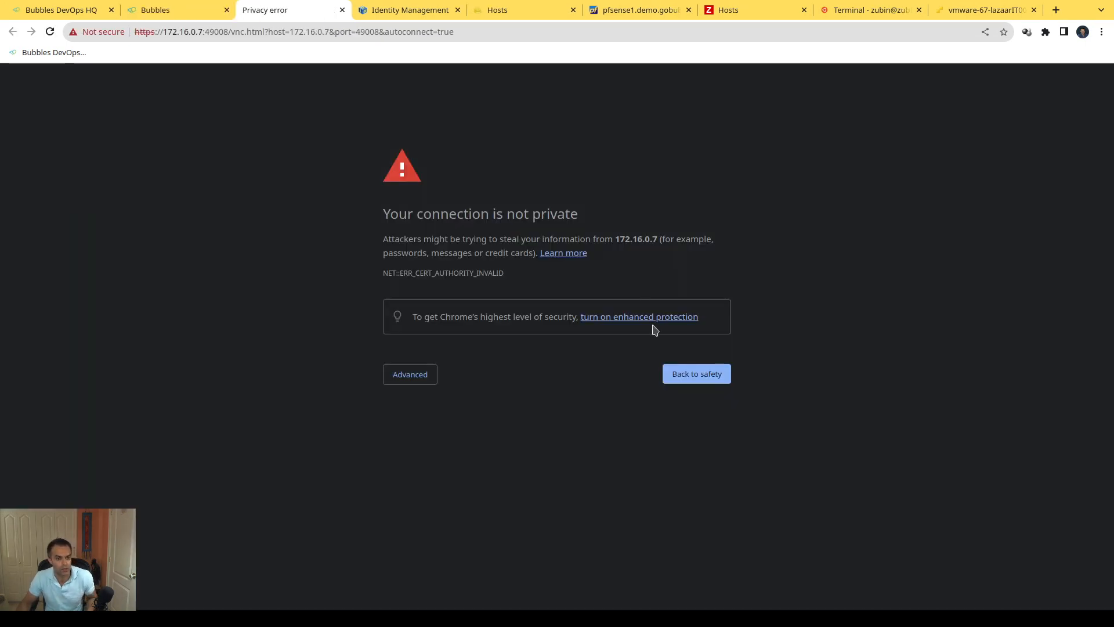
pyautogui.click(434, 371)
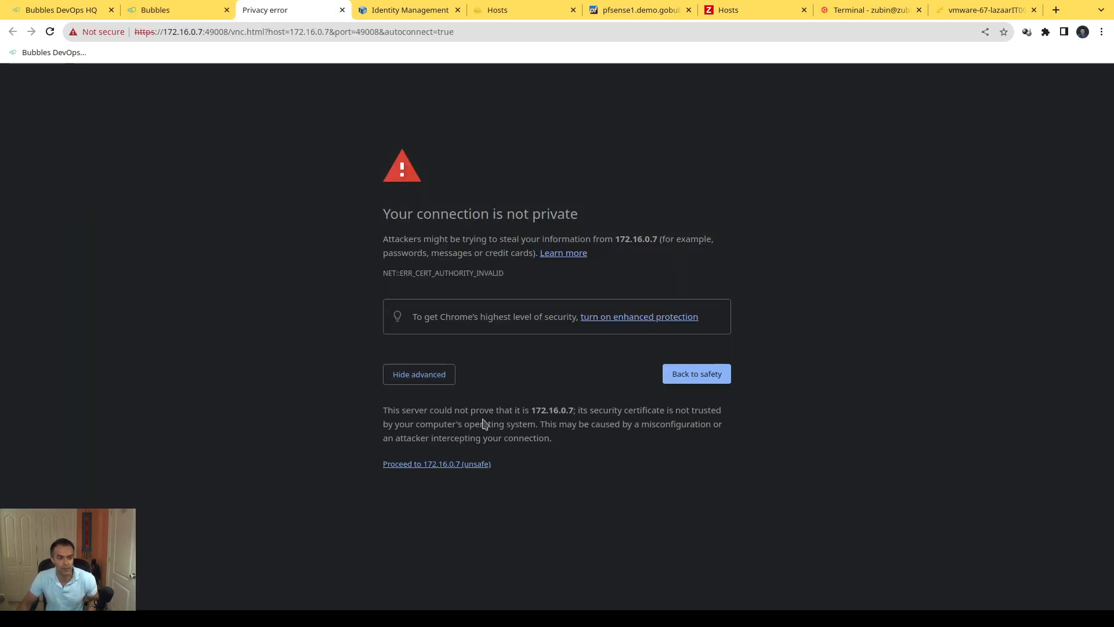
pyautogui.click(450, 464)
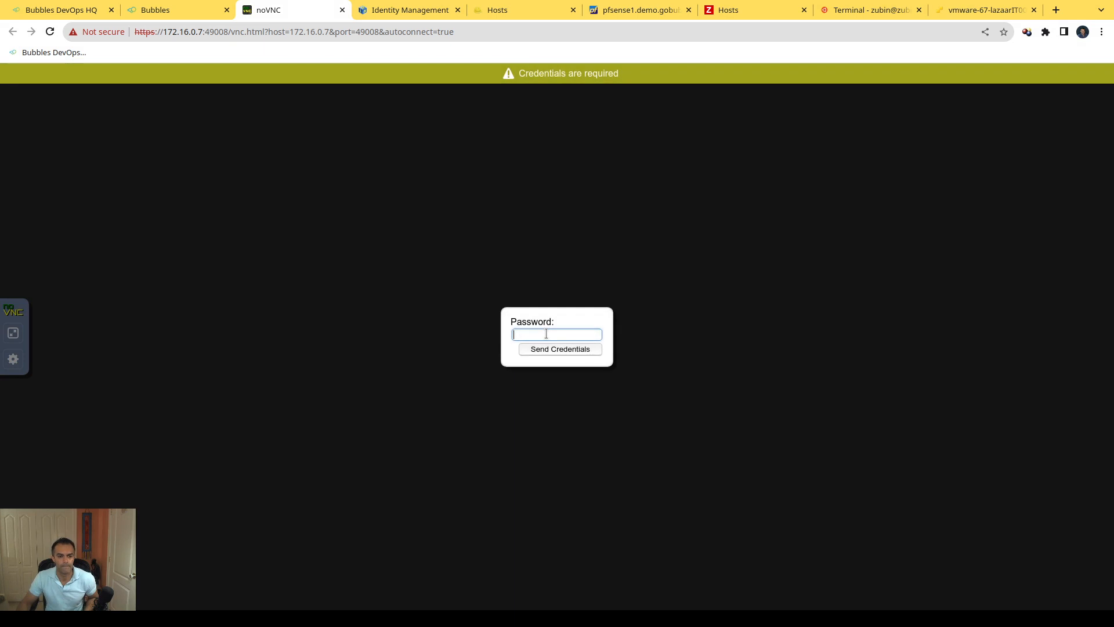
pyautogui.hotkey('ctrl', 'v')
pyautogui.click(561, 350)
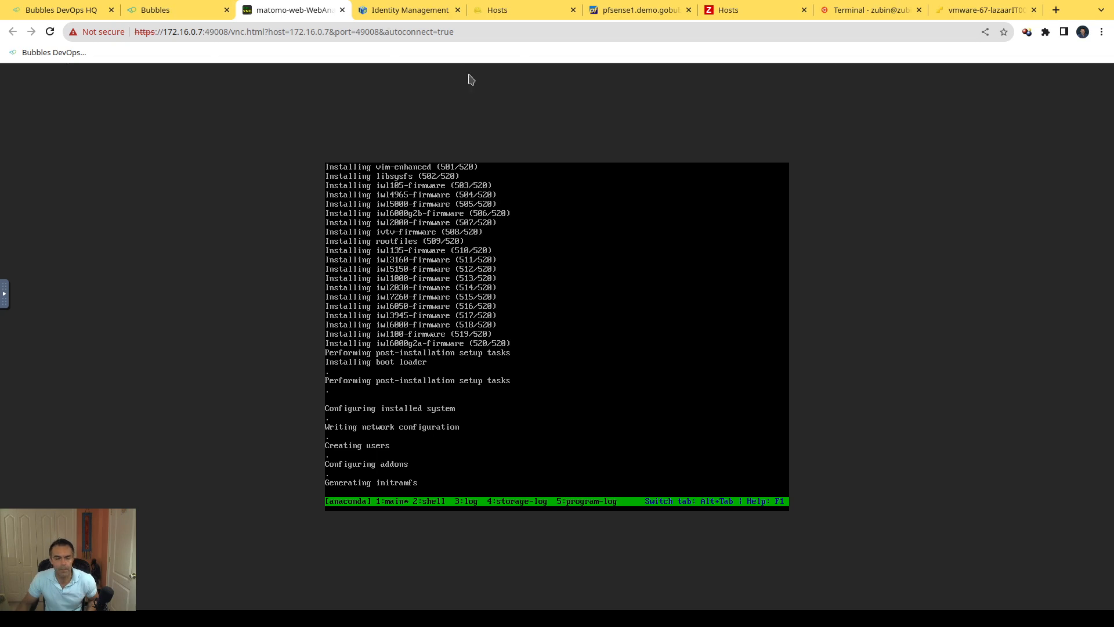
# Step: Return to the Bubbles dashboard, dismiss the console details and expand WebAnalytic-WebAnalytic-30 to examine its web and db instances
pyautogui.click(181, 12)
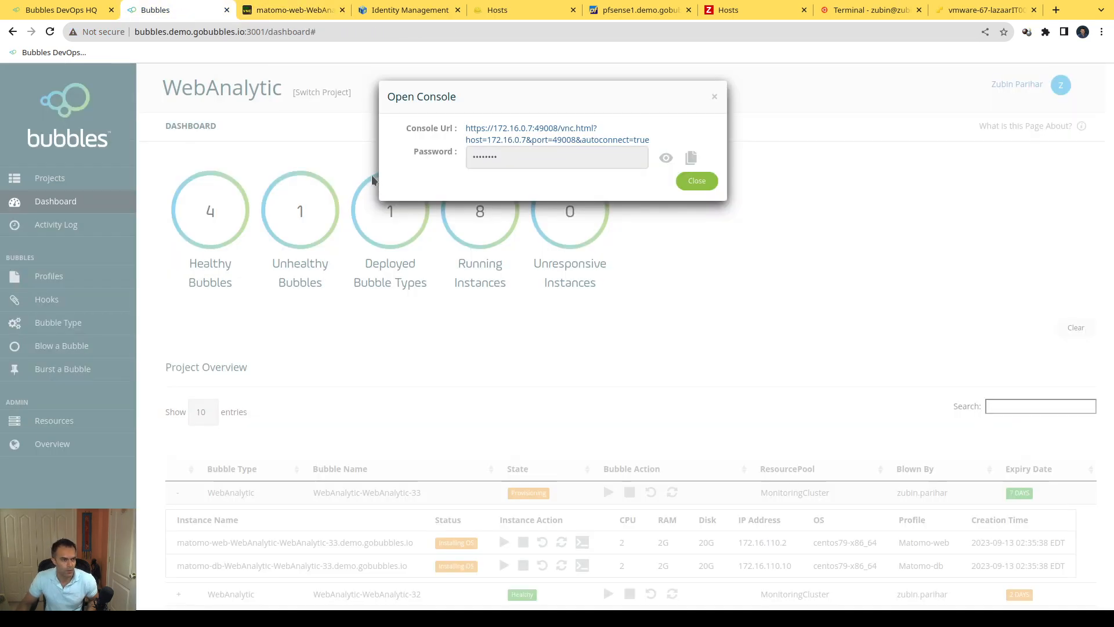
pyautogui.click(715, 97)
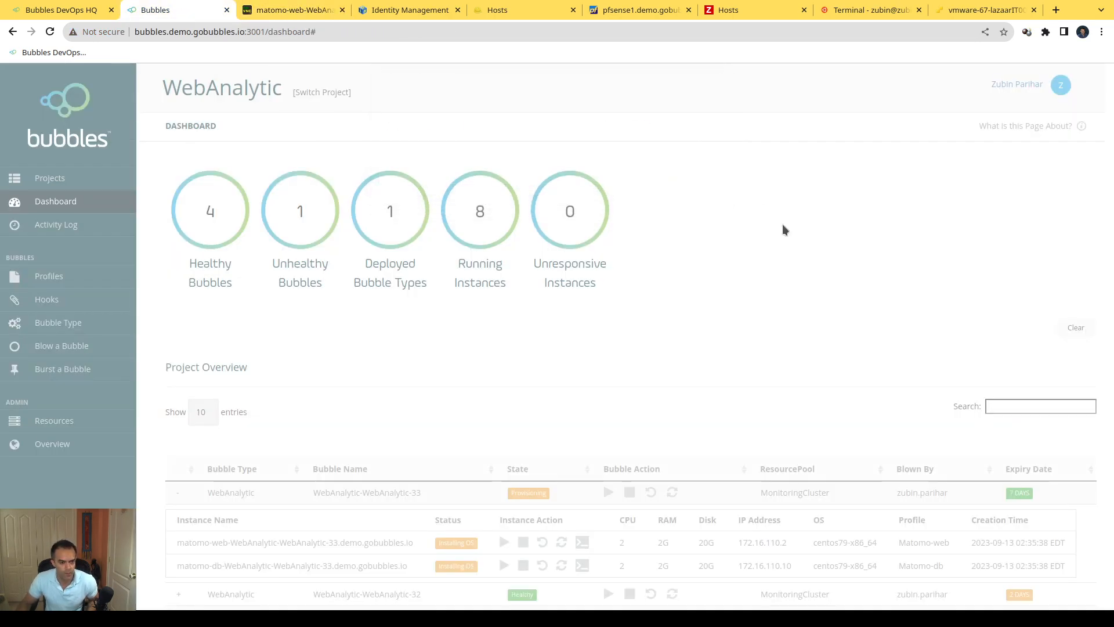
pyautogui.scroll(-3, 796, 264)
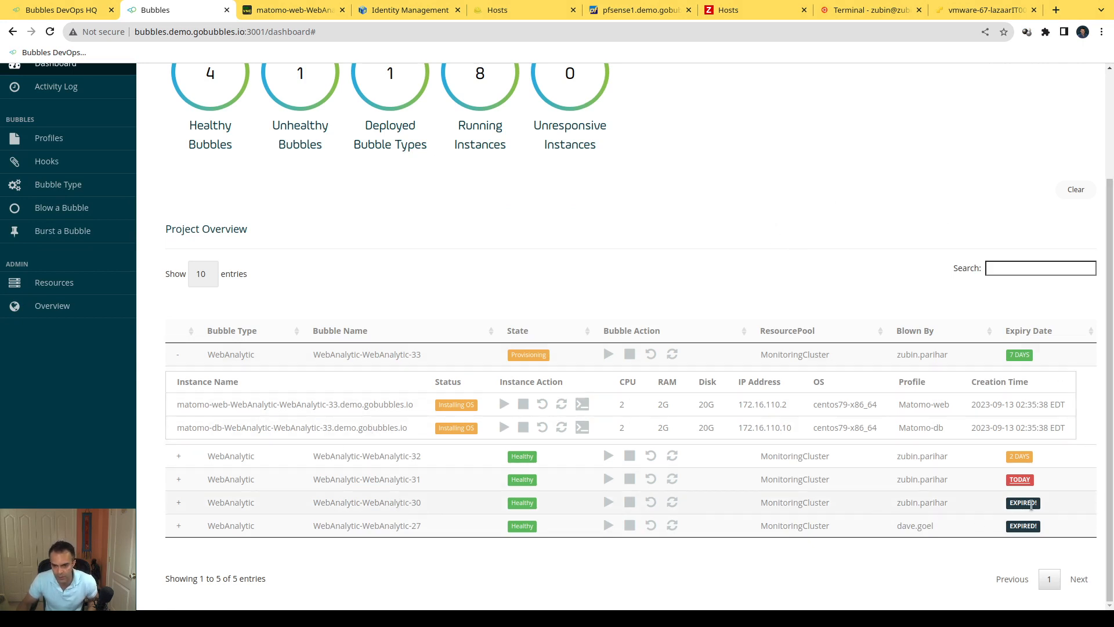
pyautogui.click(180, 504)
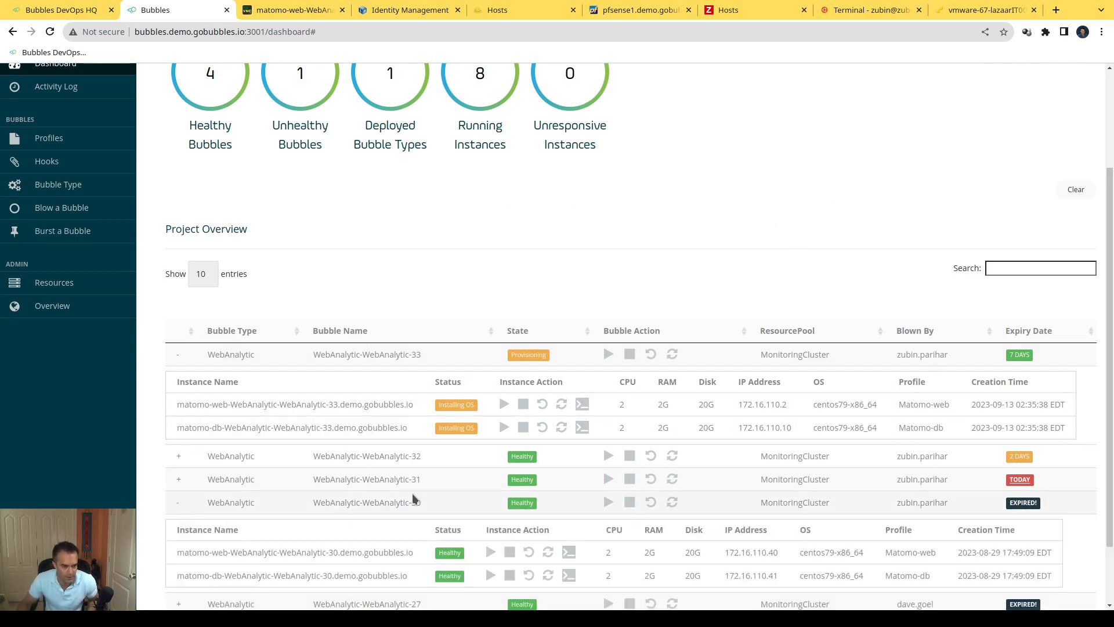
pyautogui.scroll(-1, 219, 505)
pyautogui.tripleClick(200, 473)
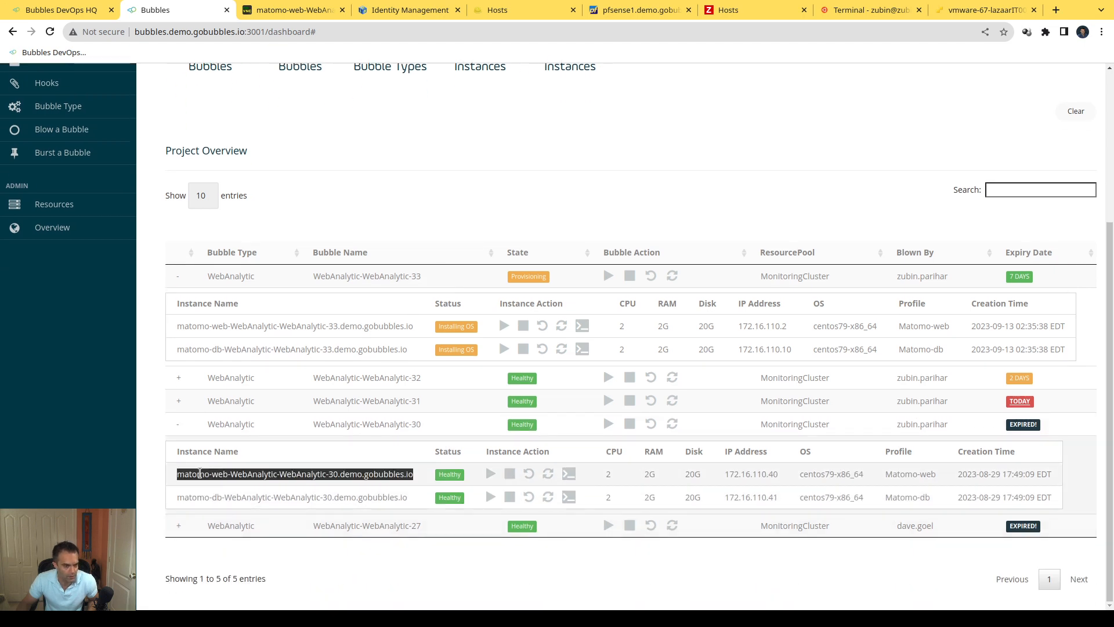
pyautogui.click(210, 496)
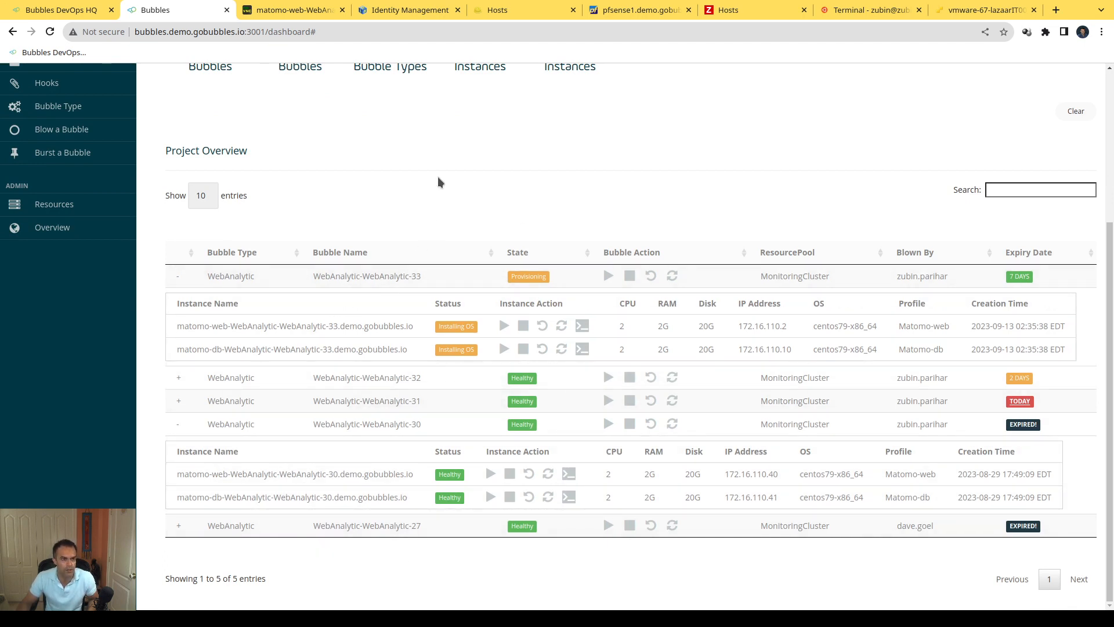
# Step: Look up the WebAnalytic-30 hosts in the FreeIPA, Foreman and Zabbix host lists
pyautogui.click(387, 10)
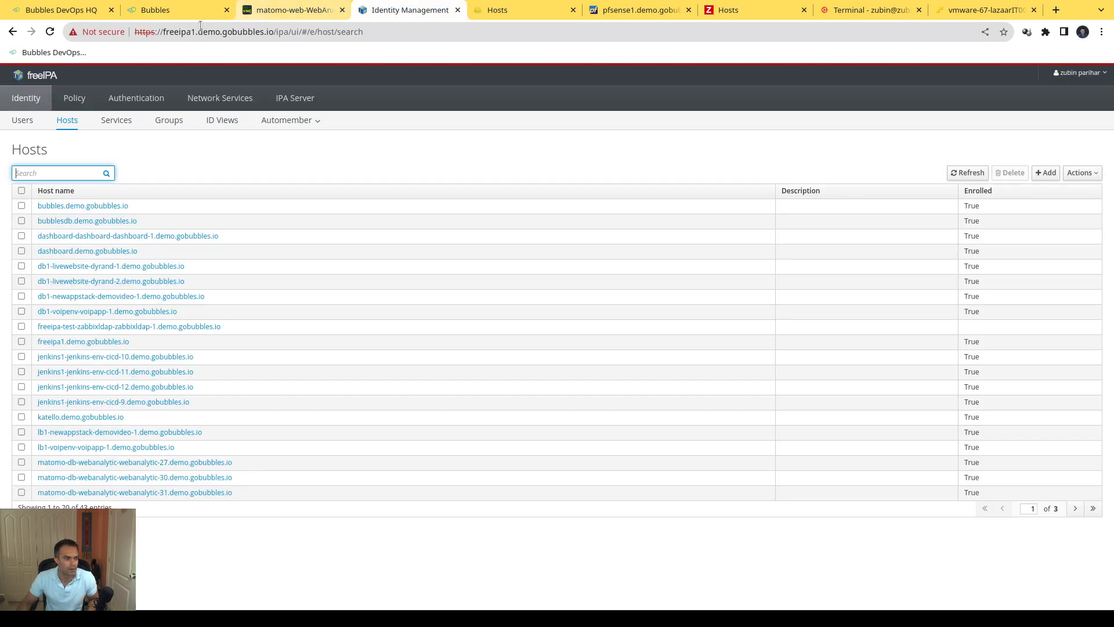
pyautogui.click(259, 480)
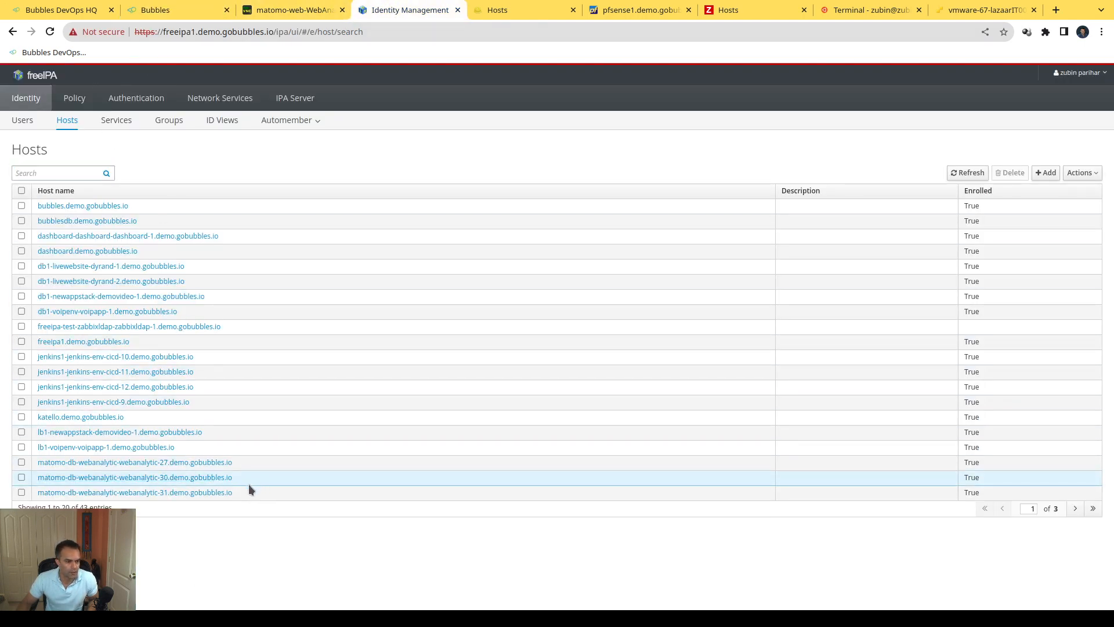
pyautogui.keyDown('shift'); pyautogui.click(118, 476); pyautogui.keyUp('shift')
pyautogui.moveTo(115, 476); pyautogui.dragTo(80, 480)
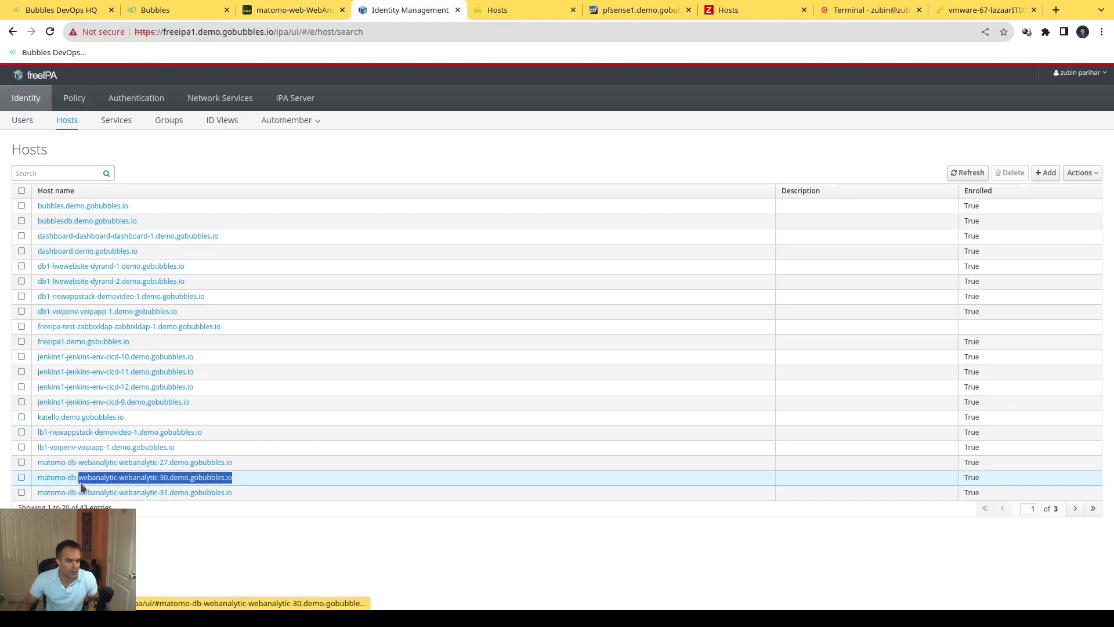
pyautogui.click(242, 555)
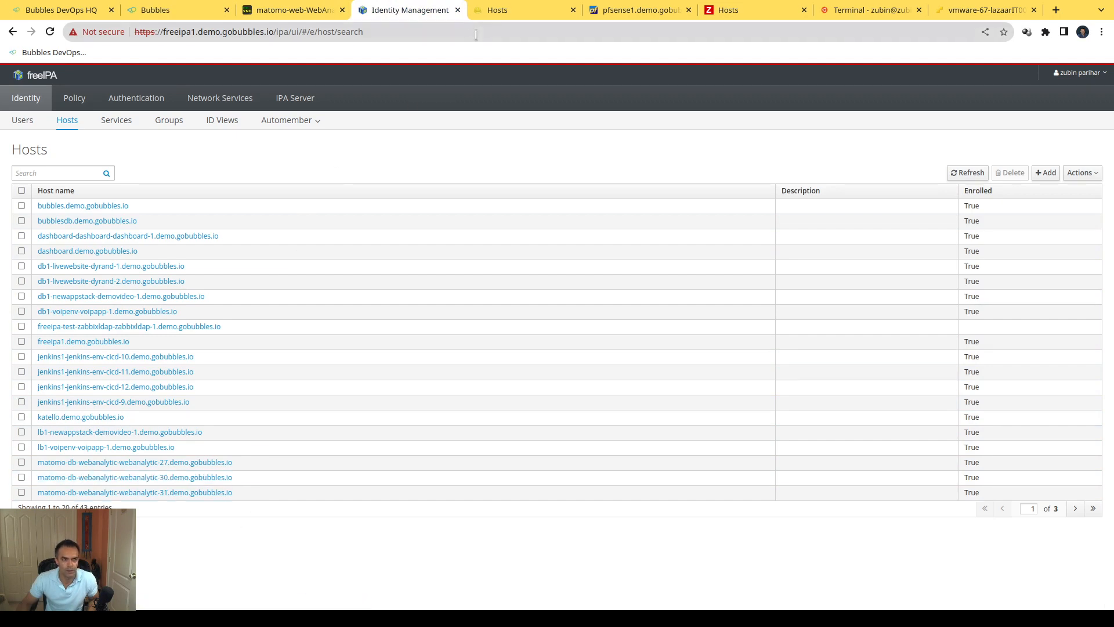
pyautogui.click(496, 10)
pyautogui.moveTo(328, 490); pyautogui.dragTo(330, 499)
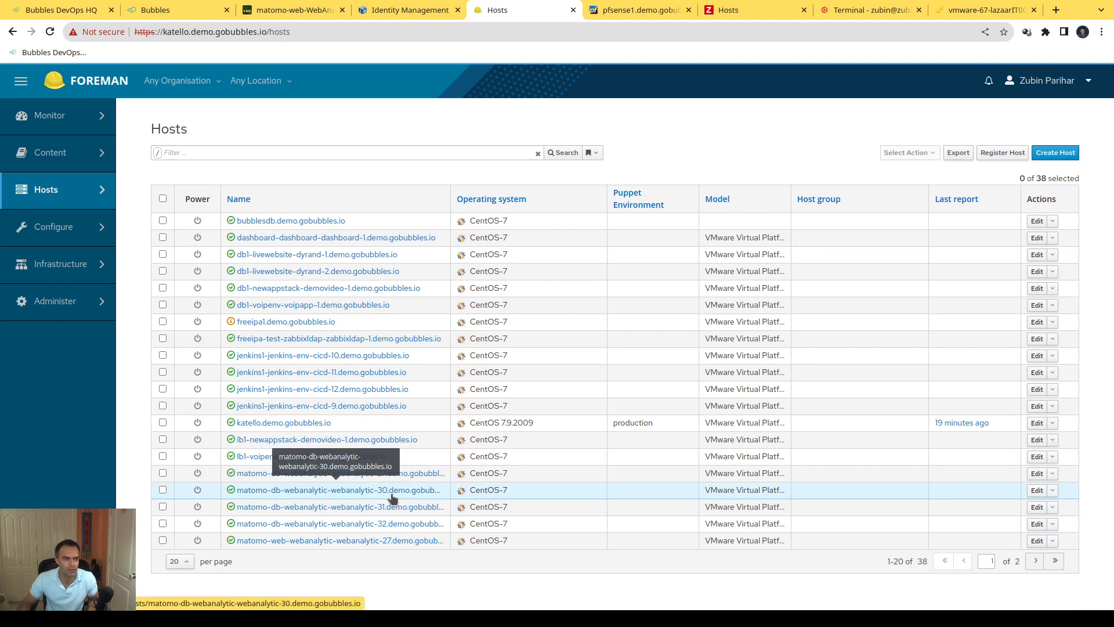
pyautogui.click(745, 15)
pyautogui.scroll(-3, 290, 464)
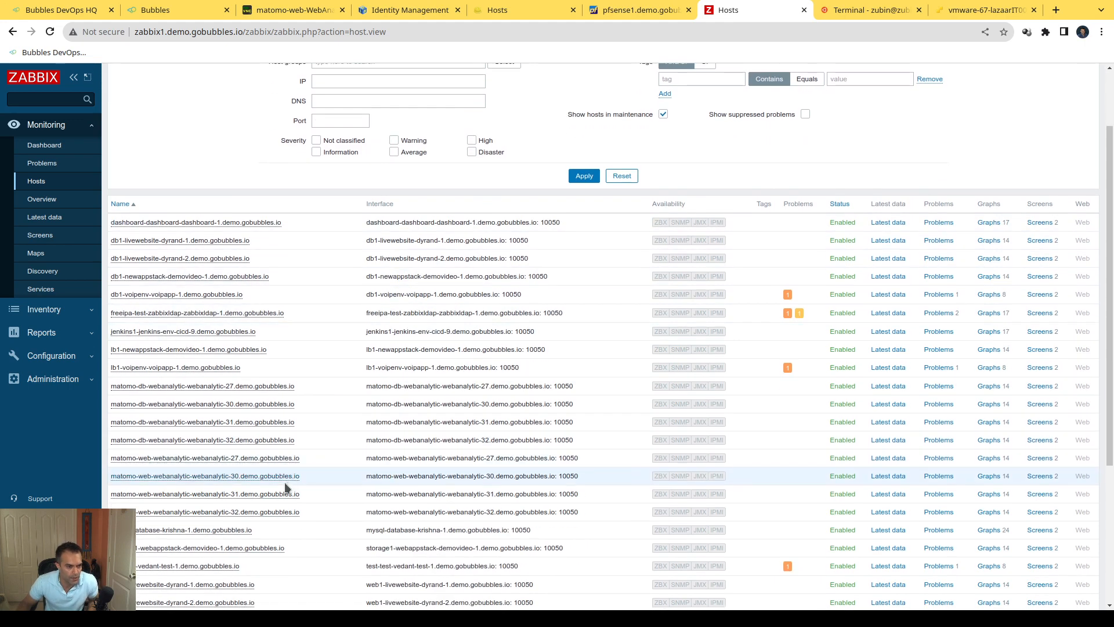
# Step: In Bubbles, burst the WebAnalytic-WebAnalytic-30 bubble using the BASH close-port hook script and the Analytics-Team email list
pyautogui.click(179, 12)
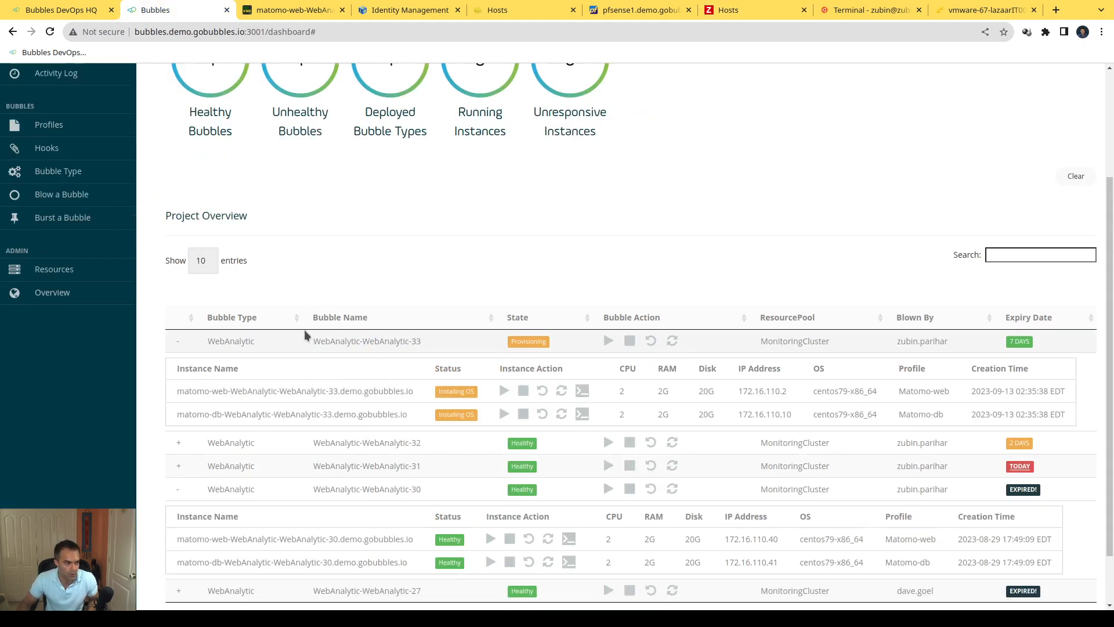
pyautogui.scroll(3, 306, 335)
pyautogui.click(64, 363)
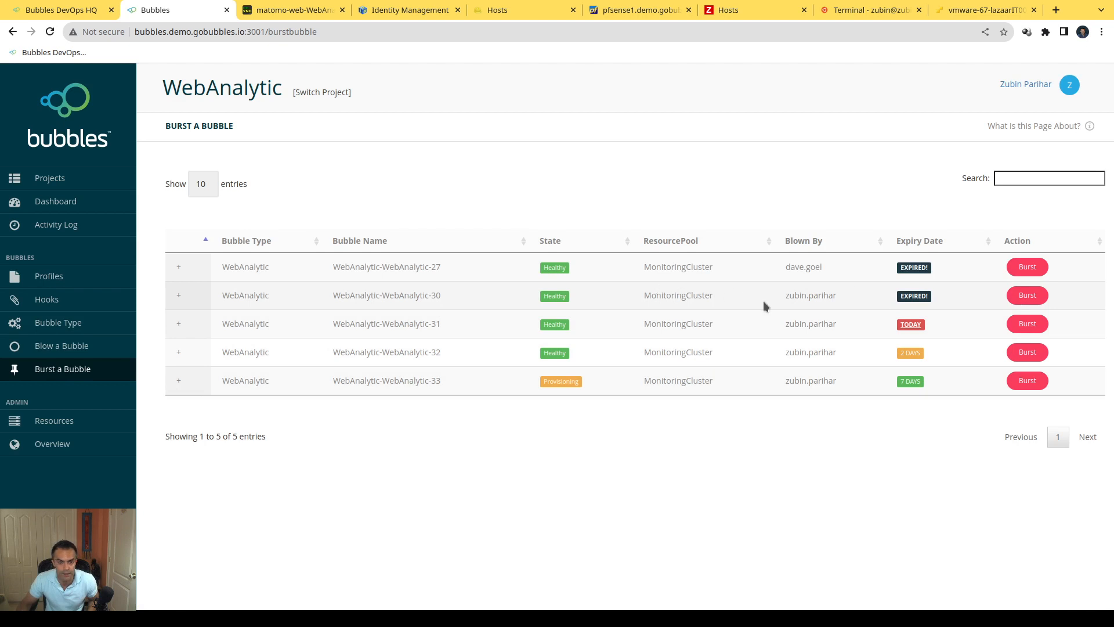
pyautogui.click(1030, 296)
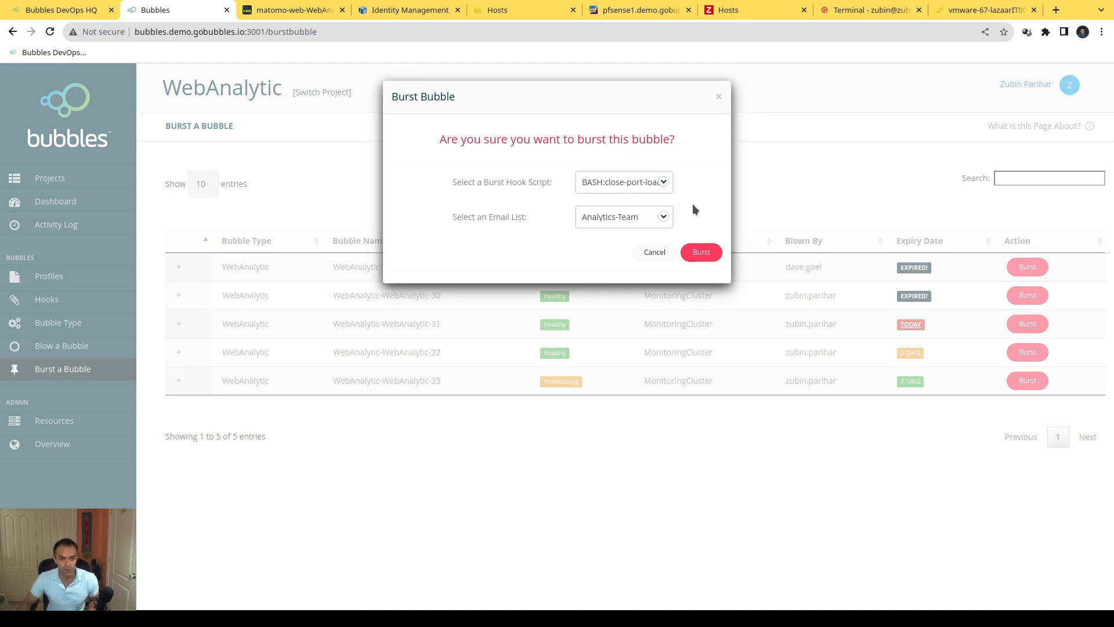
pyautogui.click(702, 253)
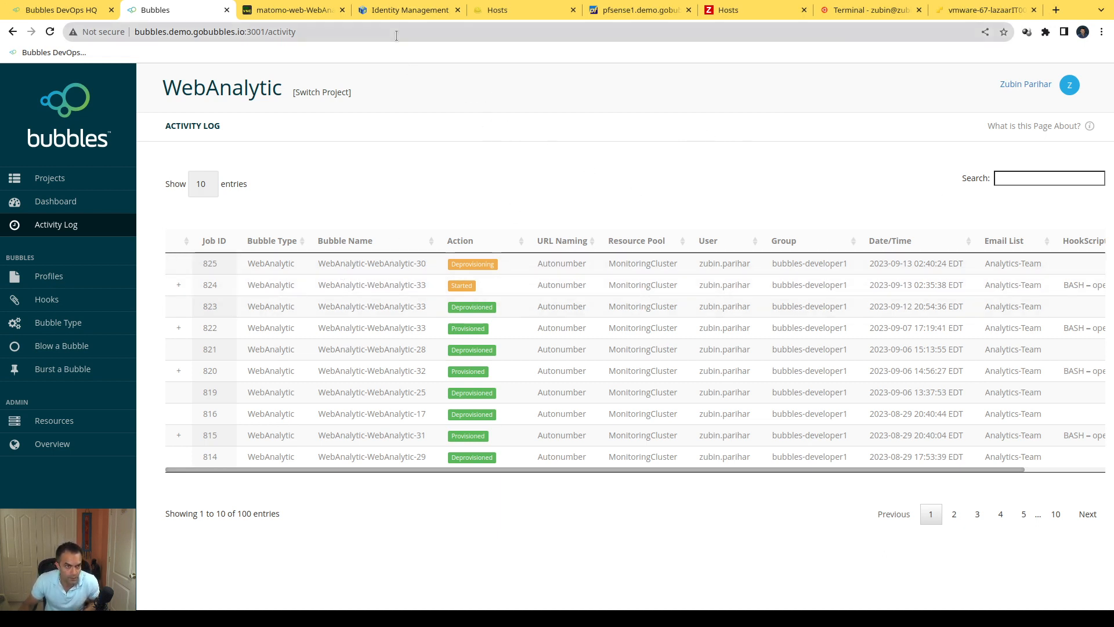
# Step: Reload the FreeIPA and Foreman host lists and check them and Zabbix for the WebAnalytic-30 hosts
pyautogui.click(404, 7)
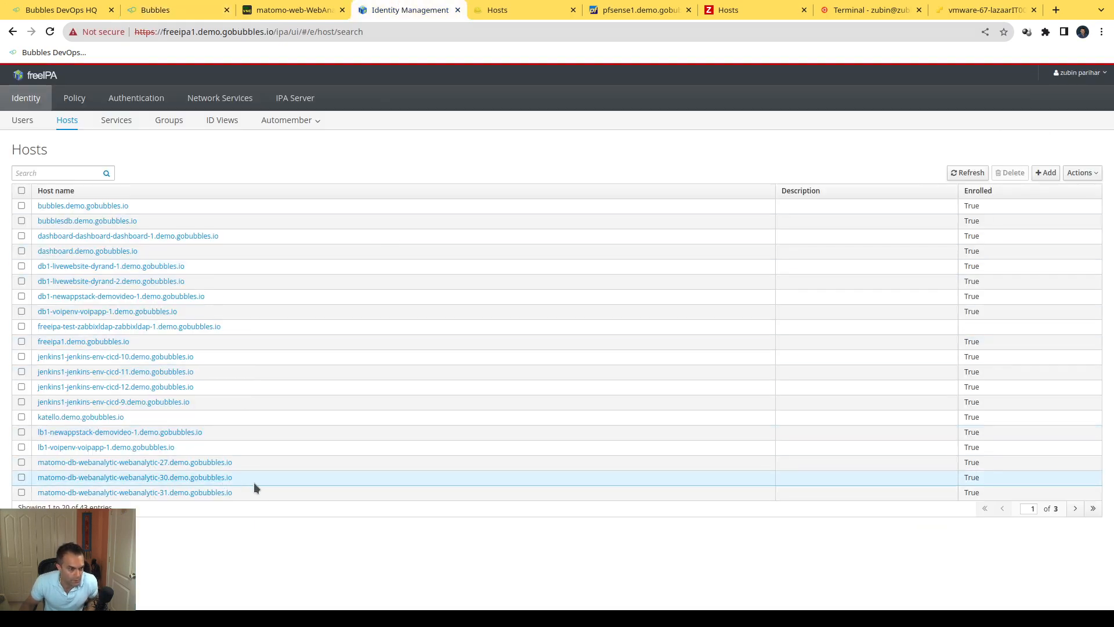
pyautogui.press('F5')
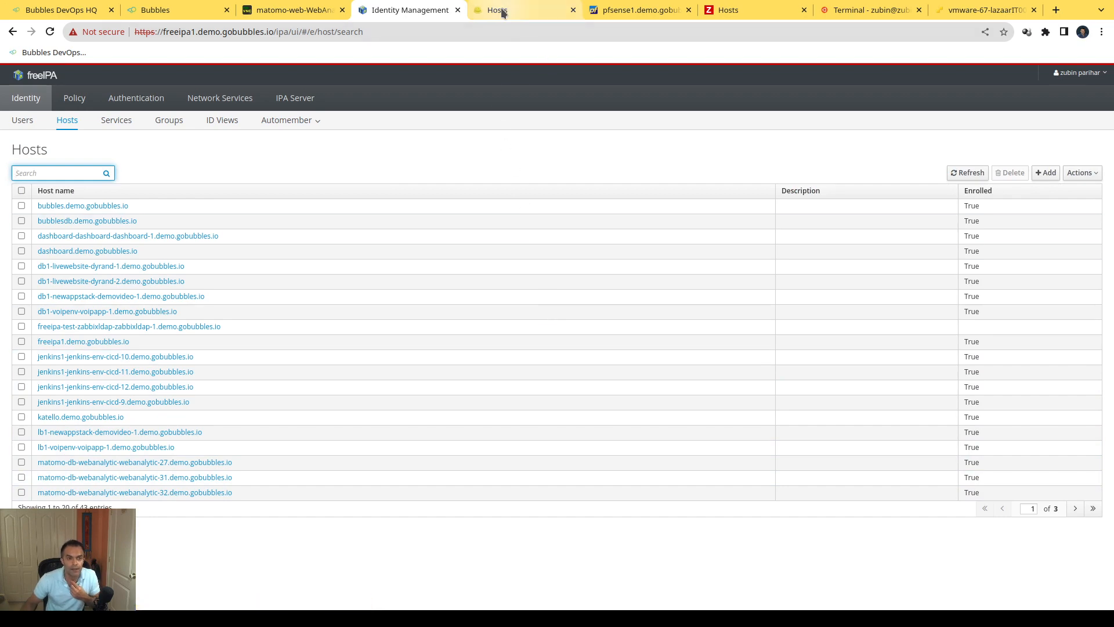
pyautogui.click(537, 10)
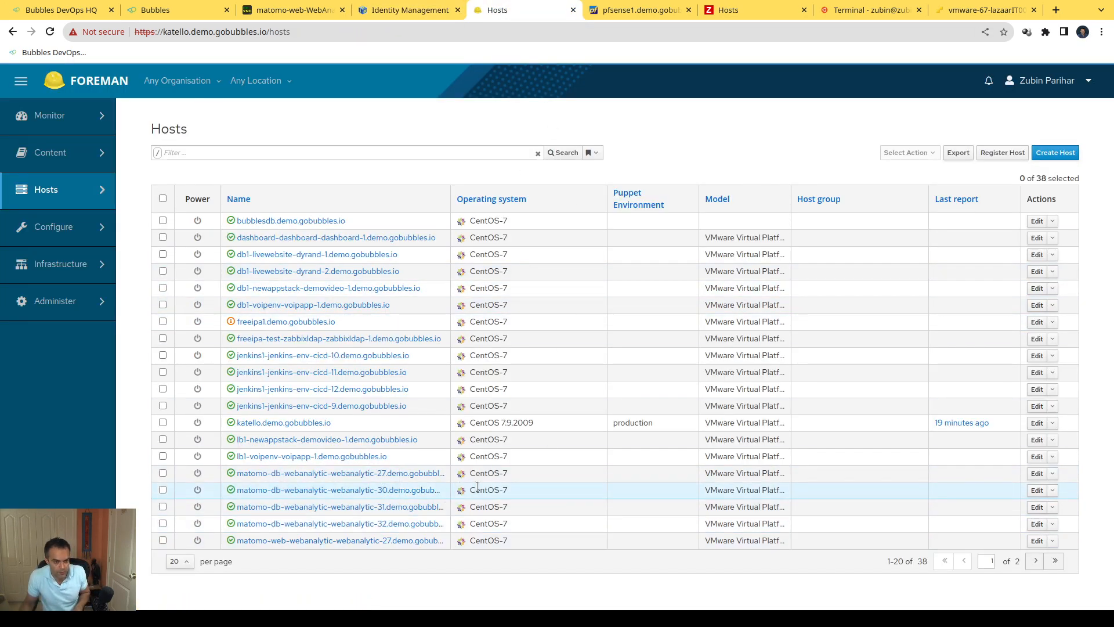
pyautogui.press('F5')
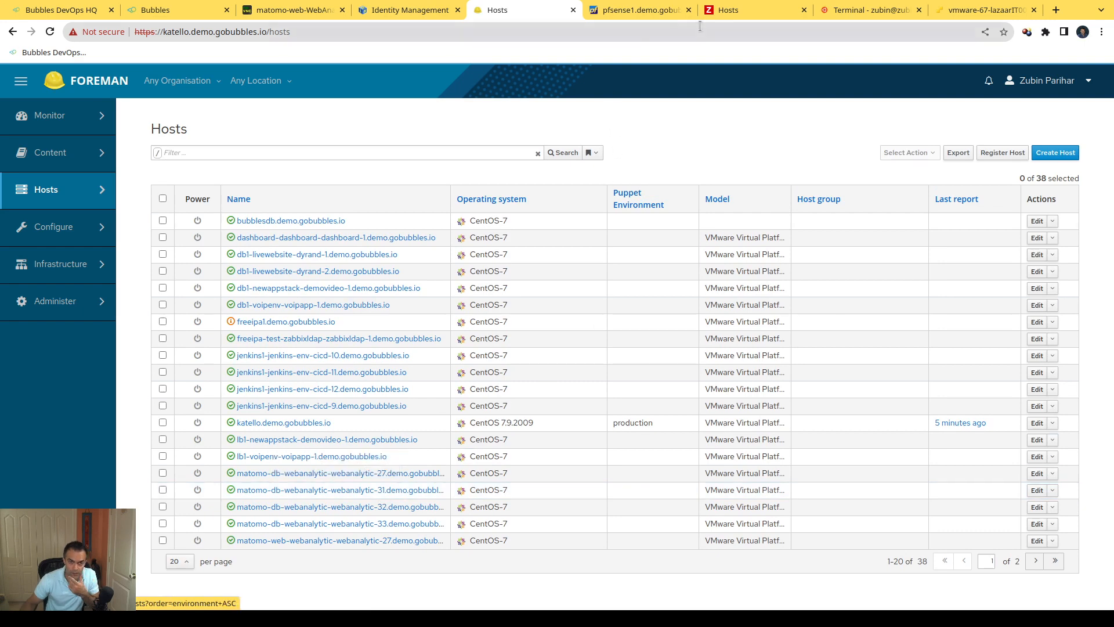
pyautogui.click(725, 9)
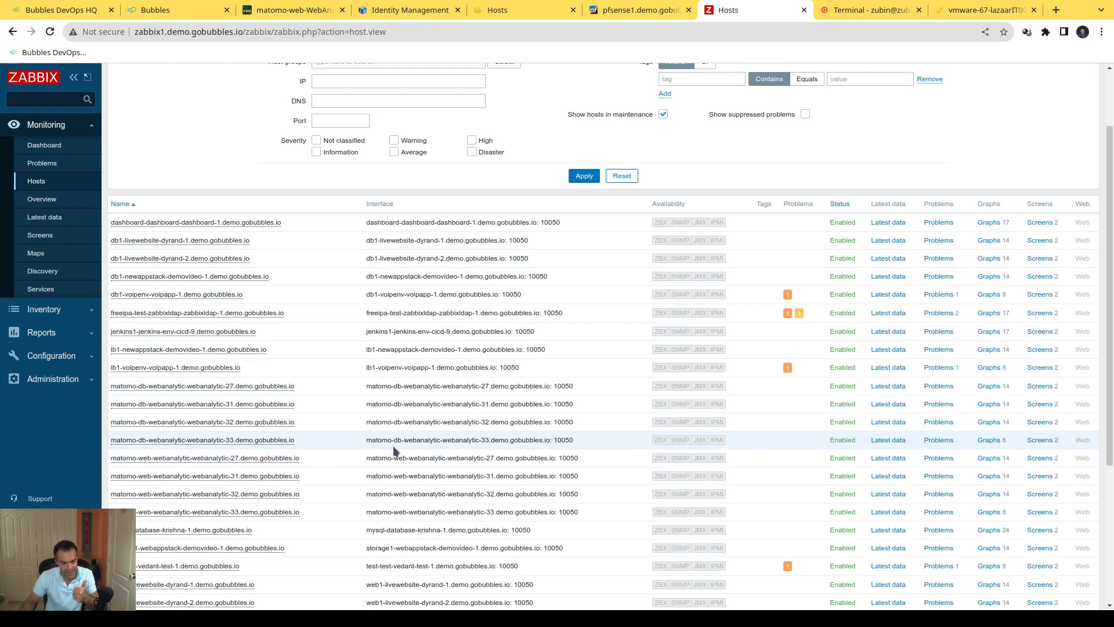
# Step: Return to Bubbles, review the WebAnalytic activity log and open the admin Resources page
pyautogui.click(162, 10)
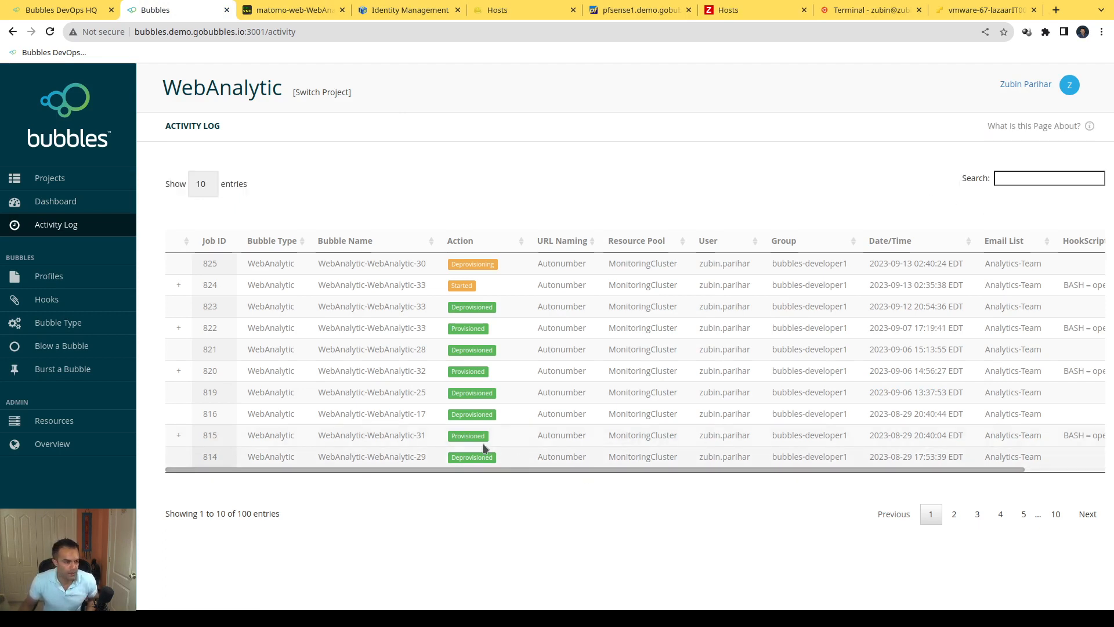
pyautogui.click(58, 425)
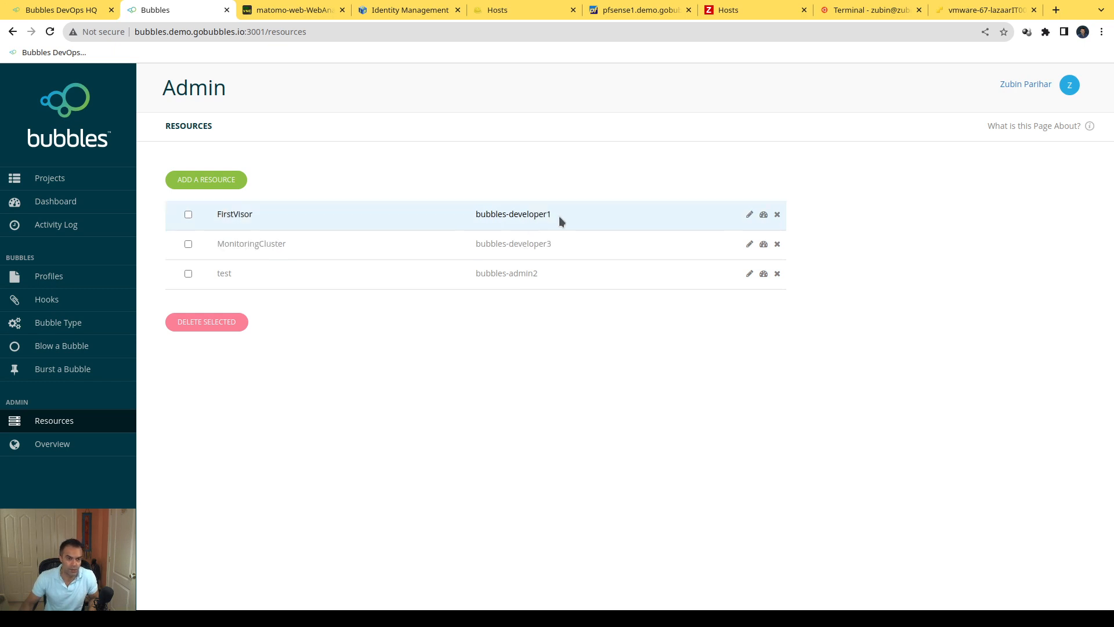
# Step: Open the FirstVisor resource's dashboard and review its RAM overview, storage overview, resource stats and blown bubbles
pyautogui.moveTo(486, 216); pyautogui.dragTo(502, 216)
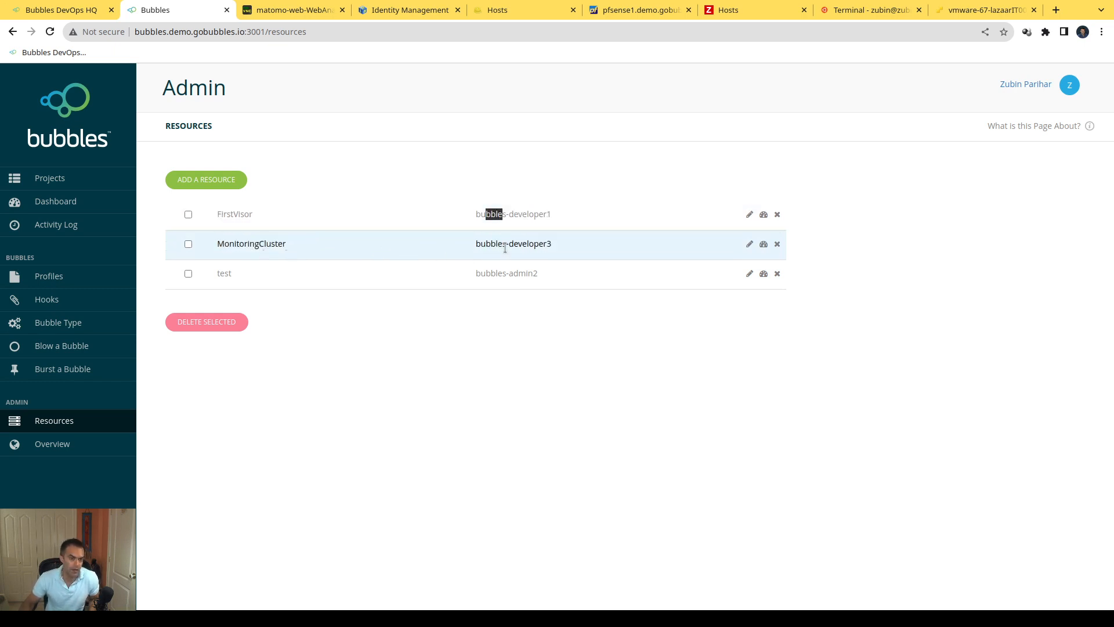
pyautogui.click(642, 367)
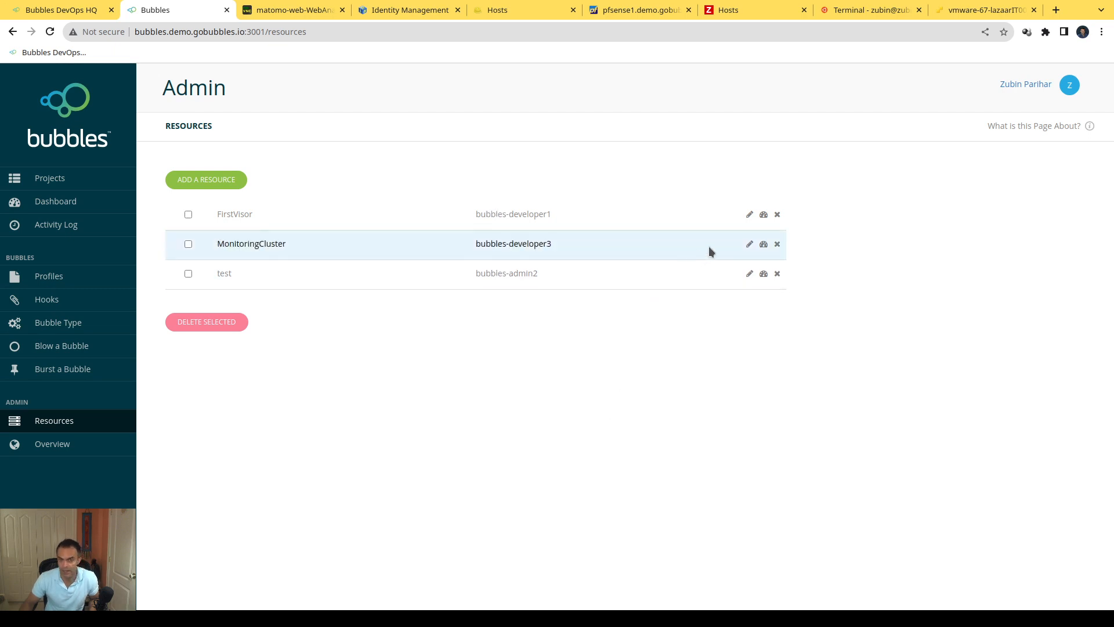
pyautogui.click(764, 217)
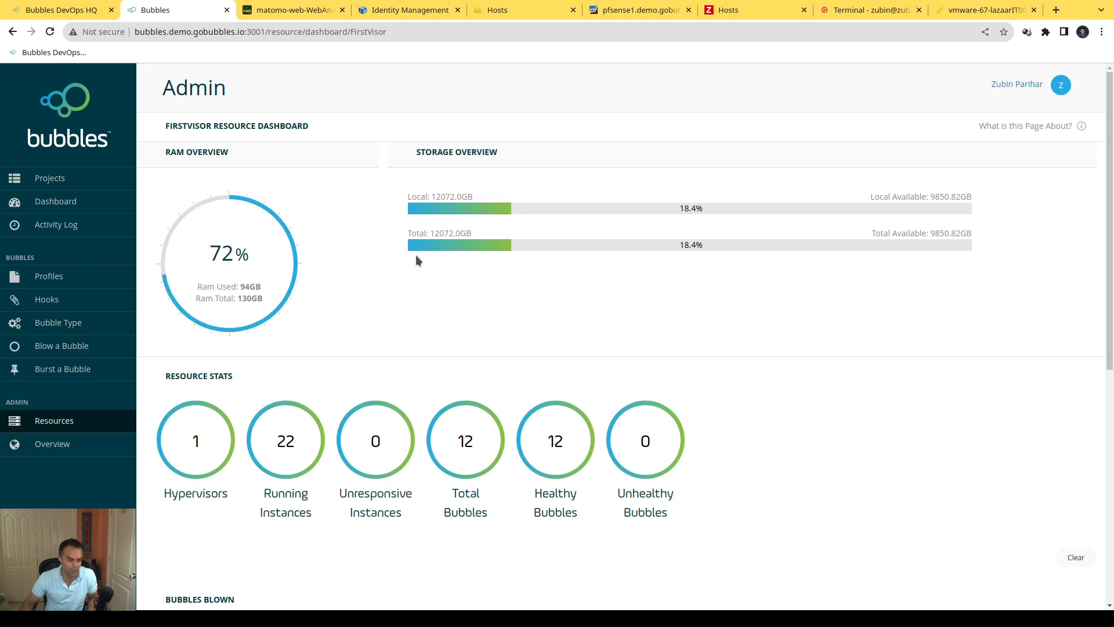
pyautogui.scroll(-3, 399, 246)
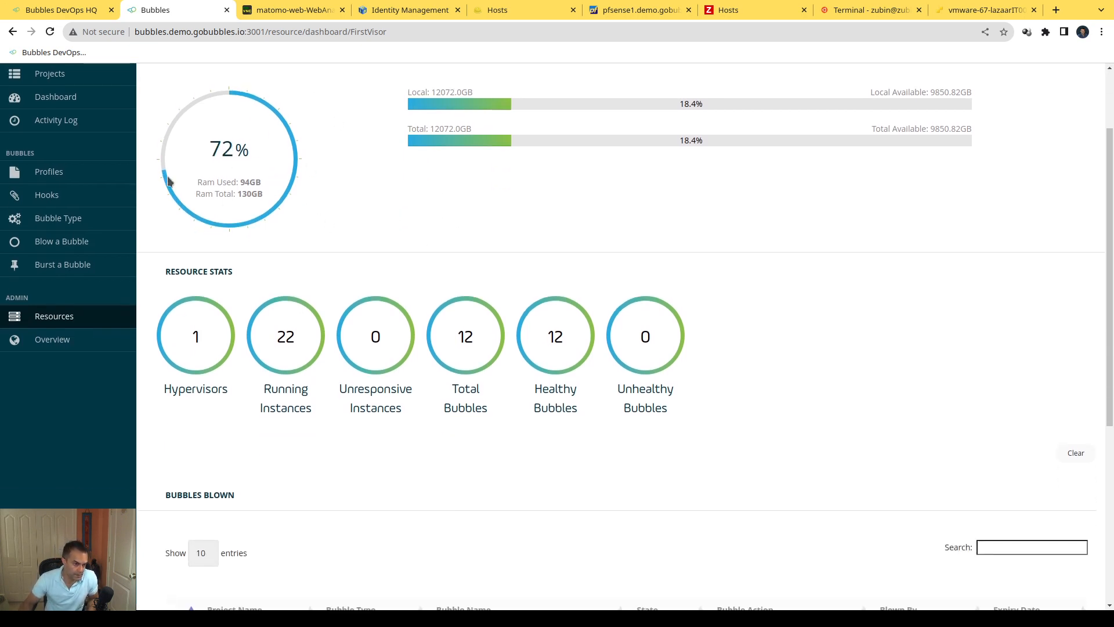
pyautogui.scroll(3, 256, 172)
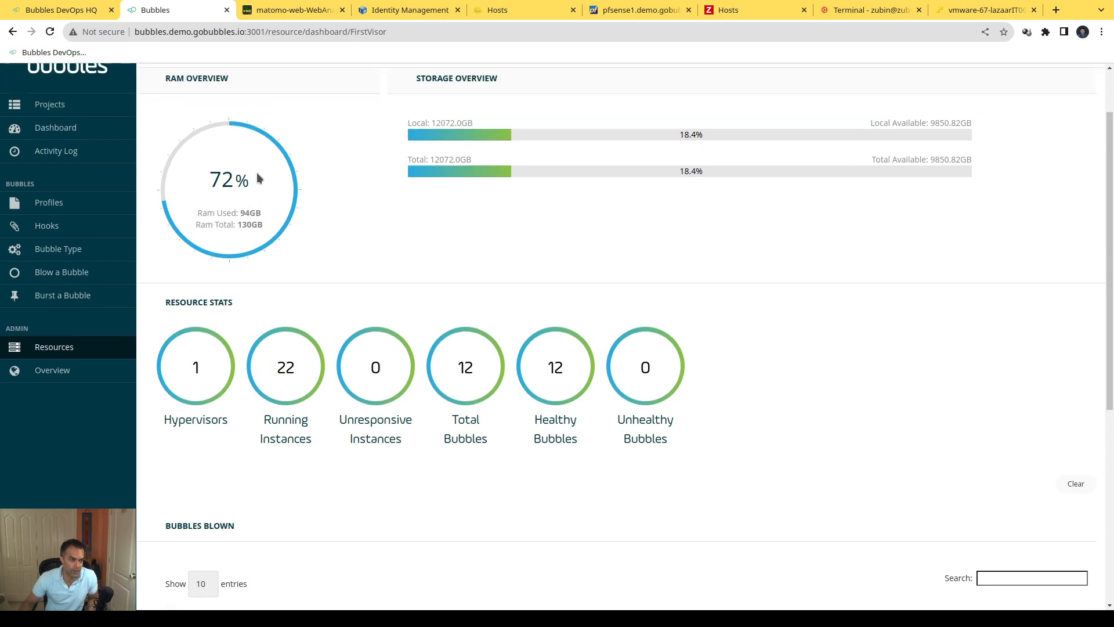
pyautogui.scroll(-8, 486, 217)
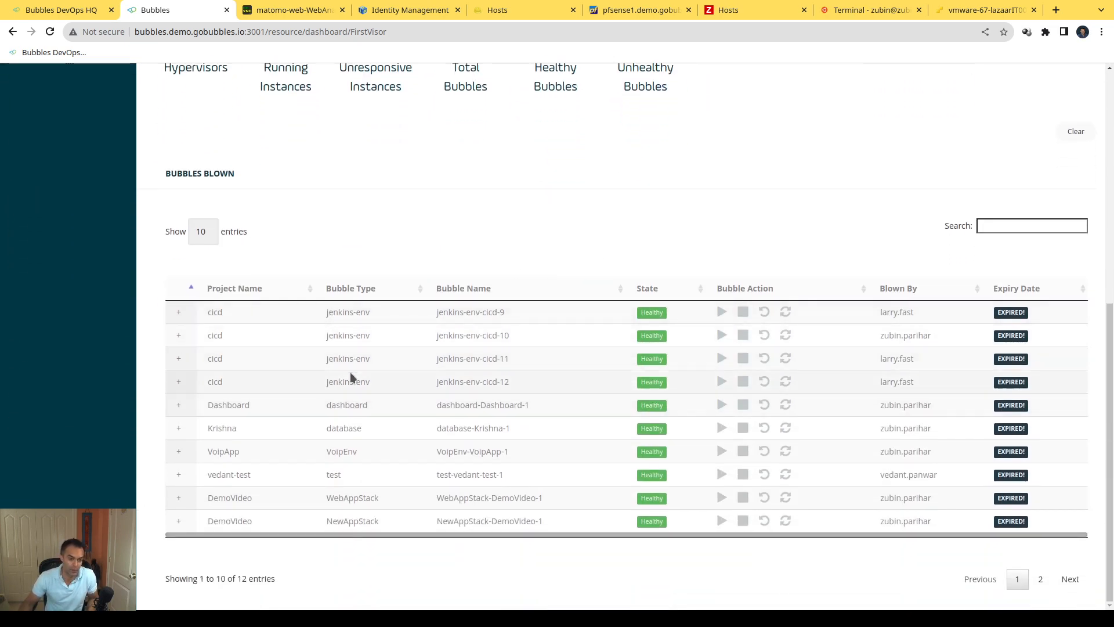
# Step: Expand the dashboard-Dashboard-1 bubble in the Bubbles Blown table and review its instance details alongside the other bubbles
pyautogui.click(178, 404)
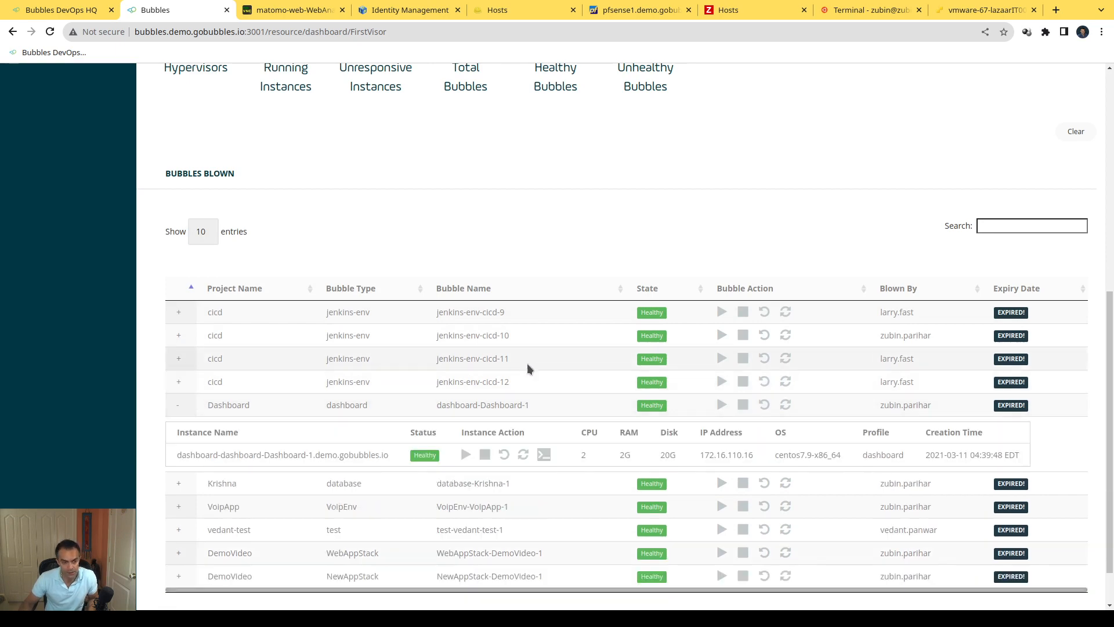
pyautogui.scroll(5, 800, 308)
pyautogui.scroll(-6, 812, 316)
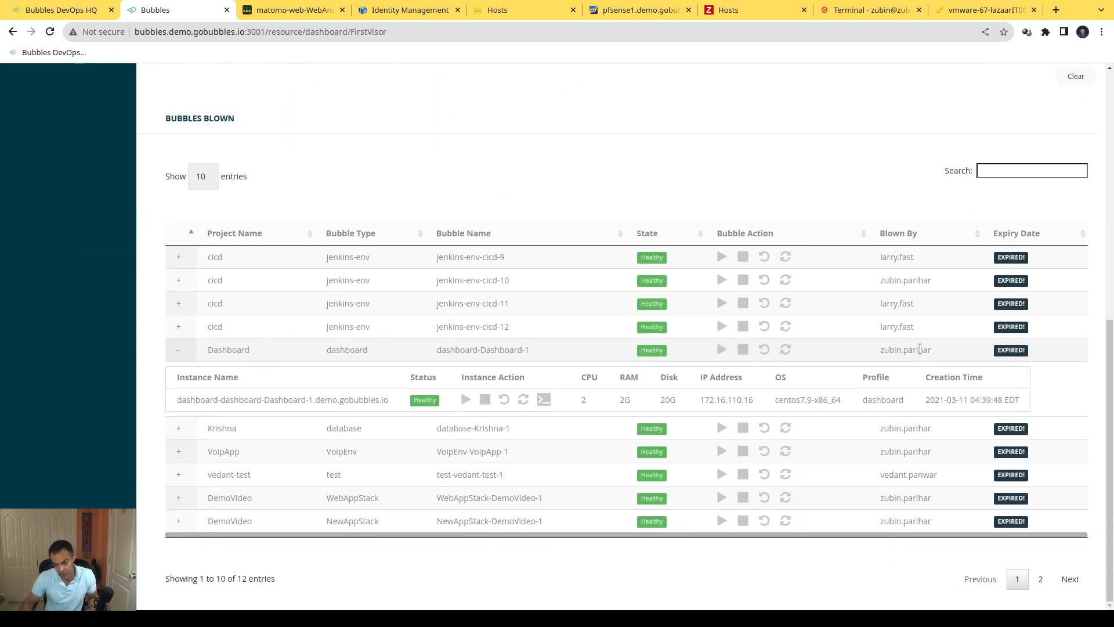
pyautogui.scroll(9, 870, 342)
pyautogui.scroll(-5, 828, 325)
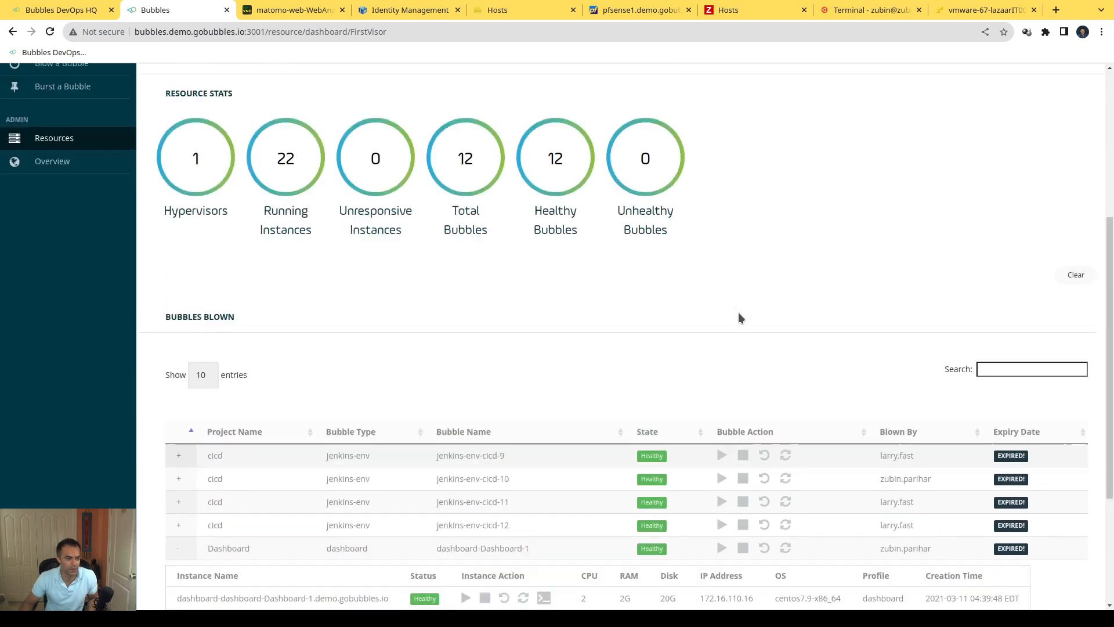
pyautogui.scroll(5, 738, 315)
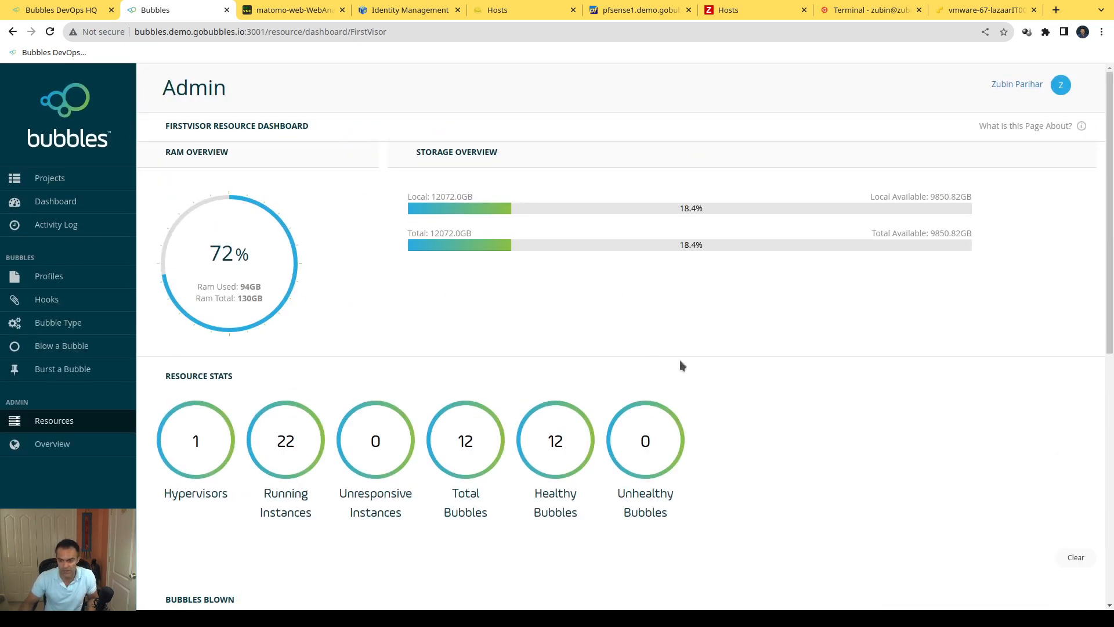
# Step: Open the admin Overview page and review the bubble statistics and the table of all bubbles
pyautogui.click(51, 445)
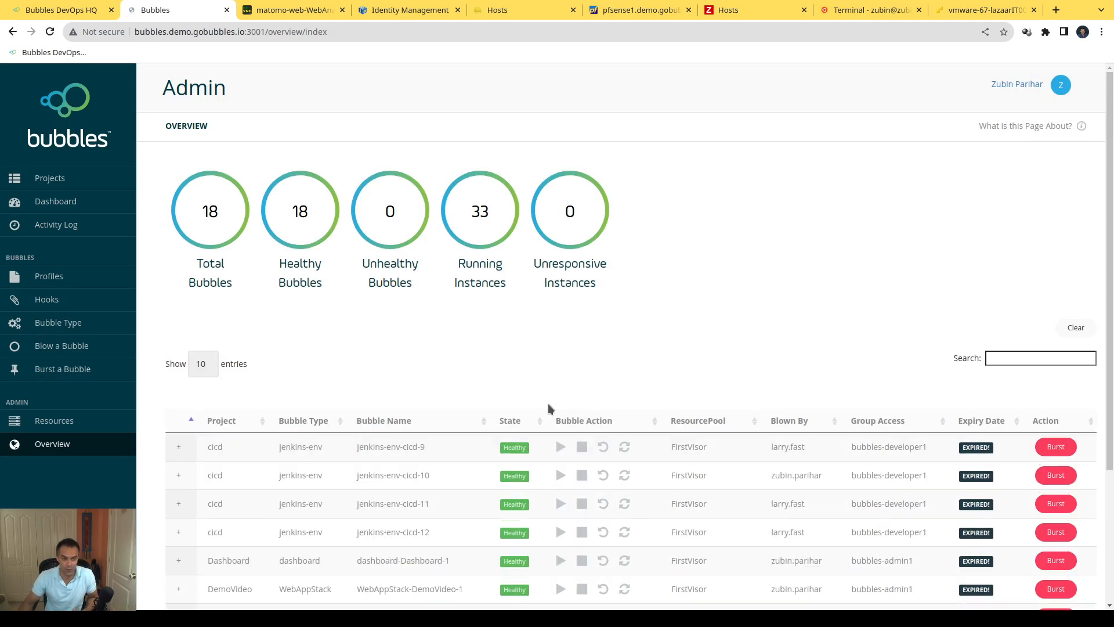
pyautogui.scroll(-3, 538, 371)
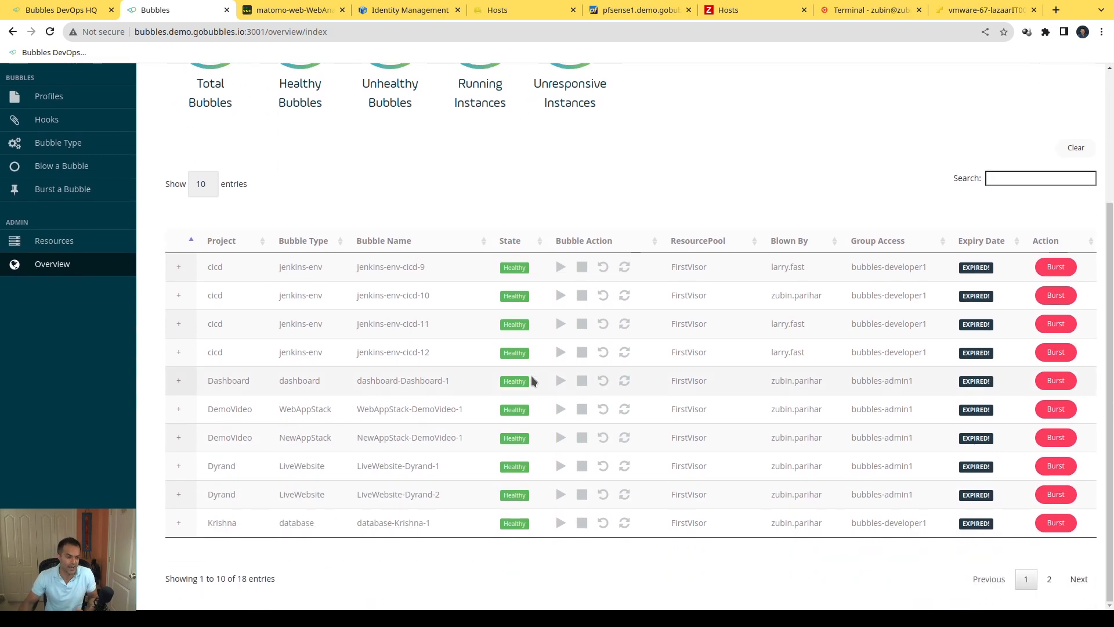
pyautogui.scroll(3, 531, 380)
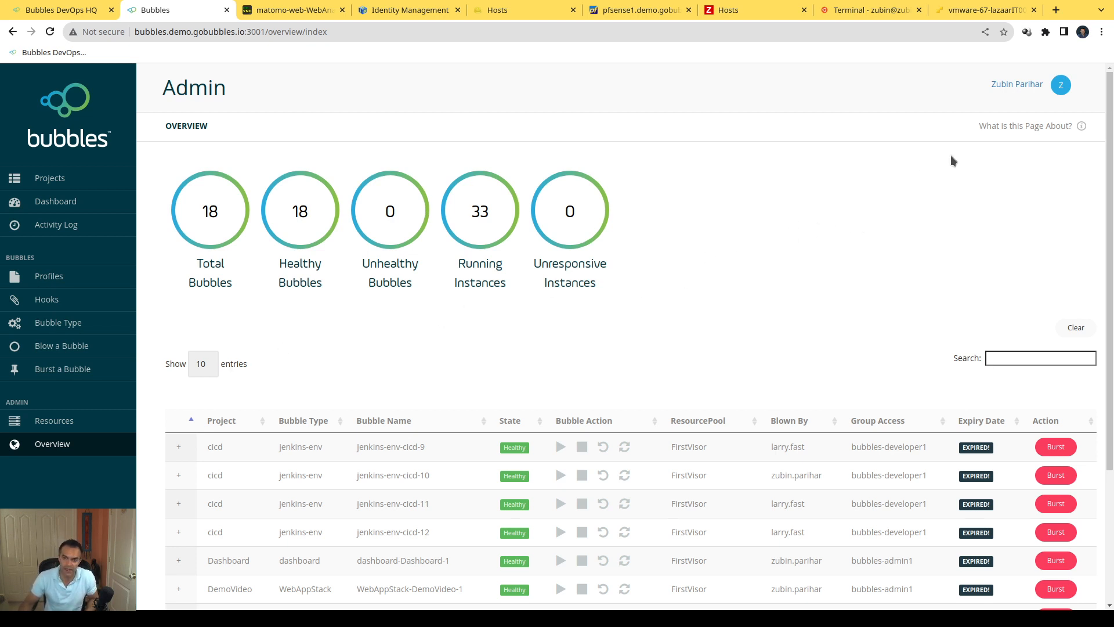
# Step: View the Support & Feedback service desk from the account options, then close it and return to the Overview page
pyautogui.click(1063, 86)
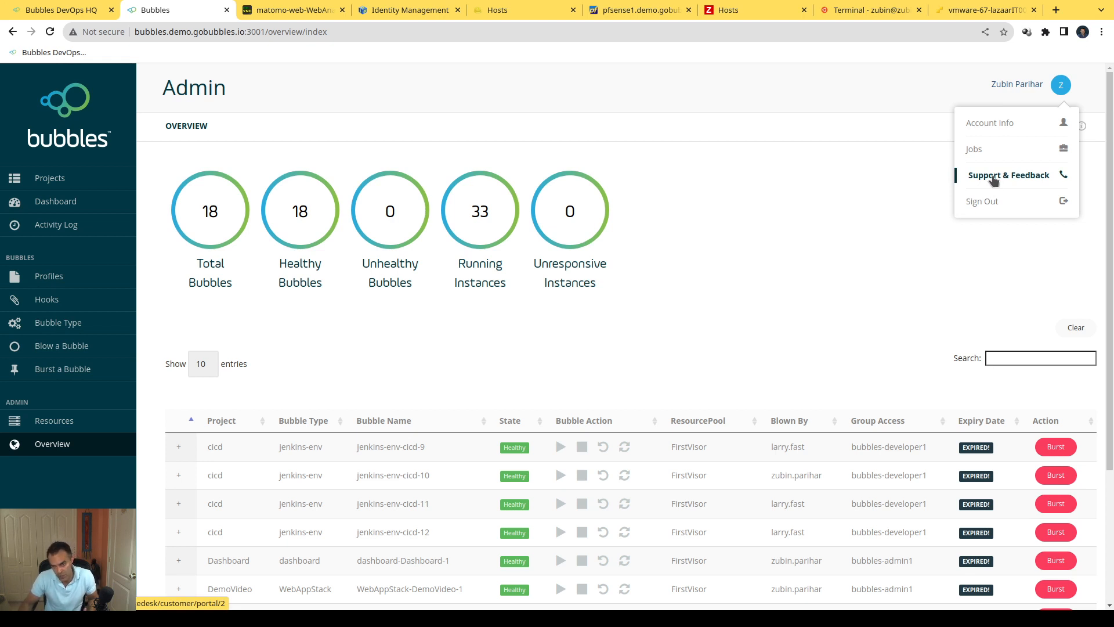
pyautogui.click(993, 180)
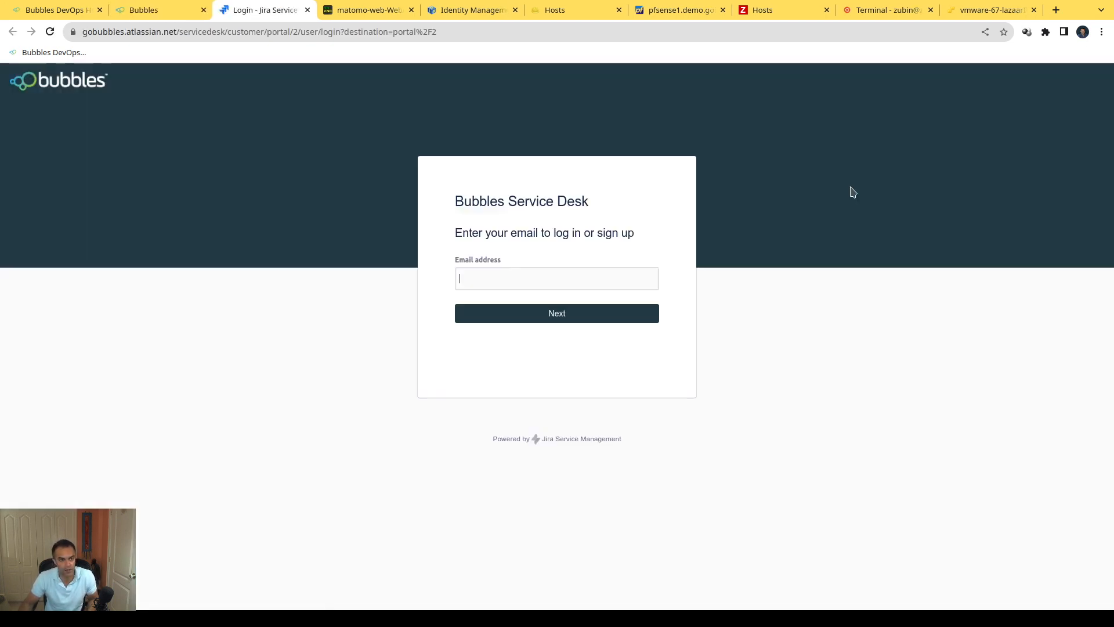
pyautogui.click(307, 11)
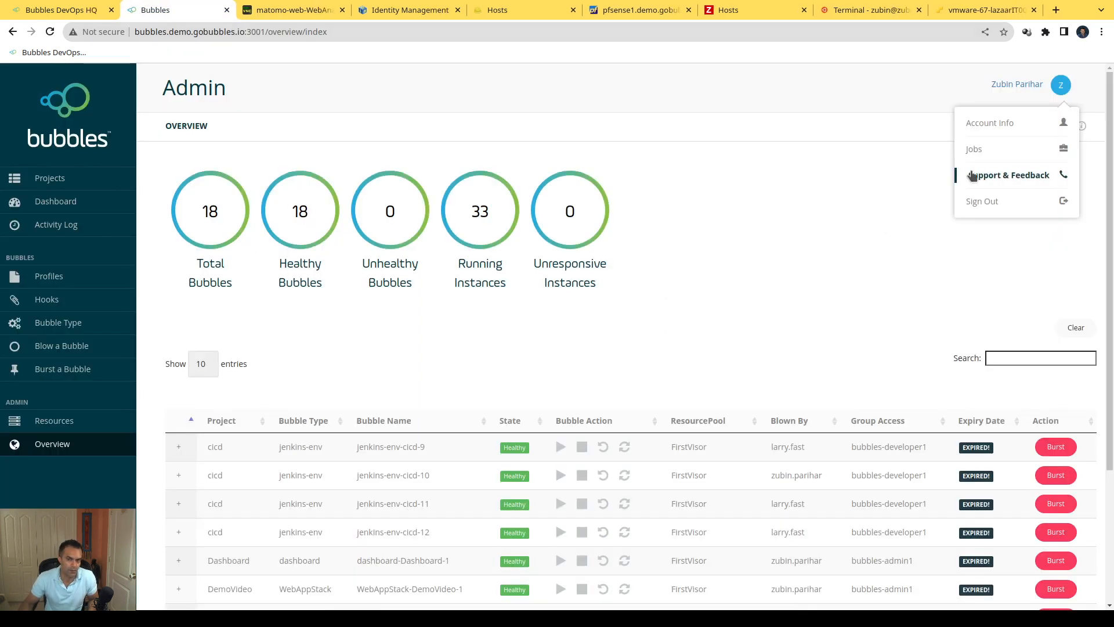
pyautogui.click(834, 288)
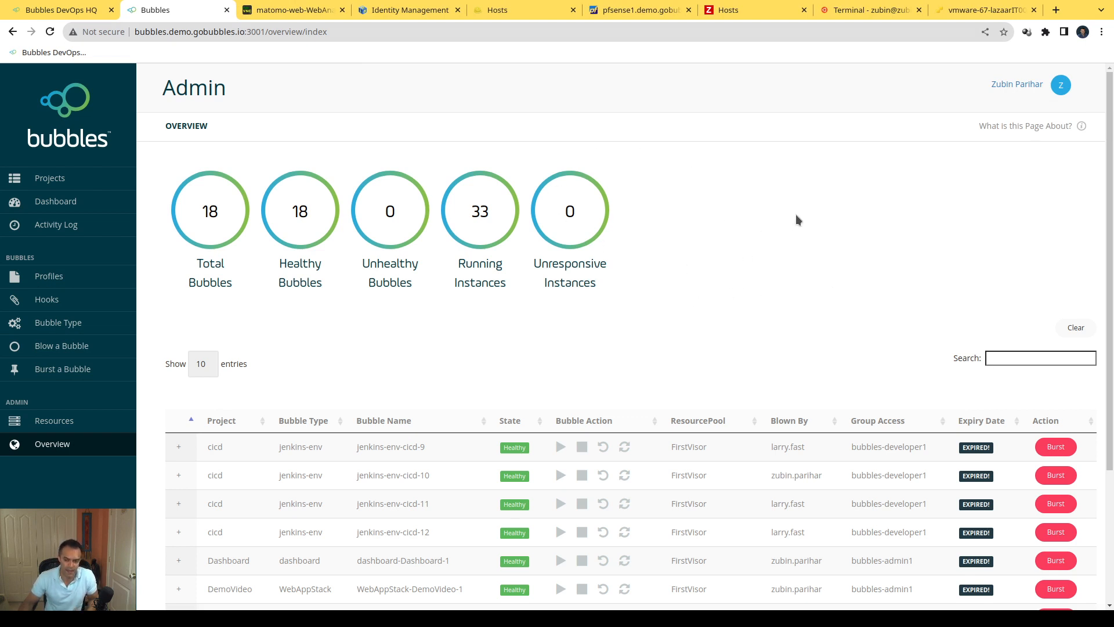
# Step: Switch to the Cockpit Terminal and print the current working directory with pwd
pyautogui.click(861, 10)
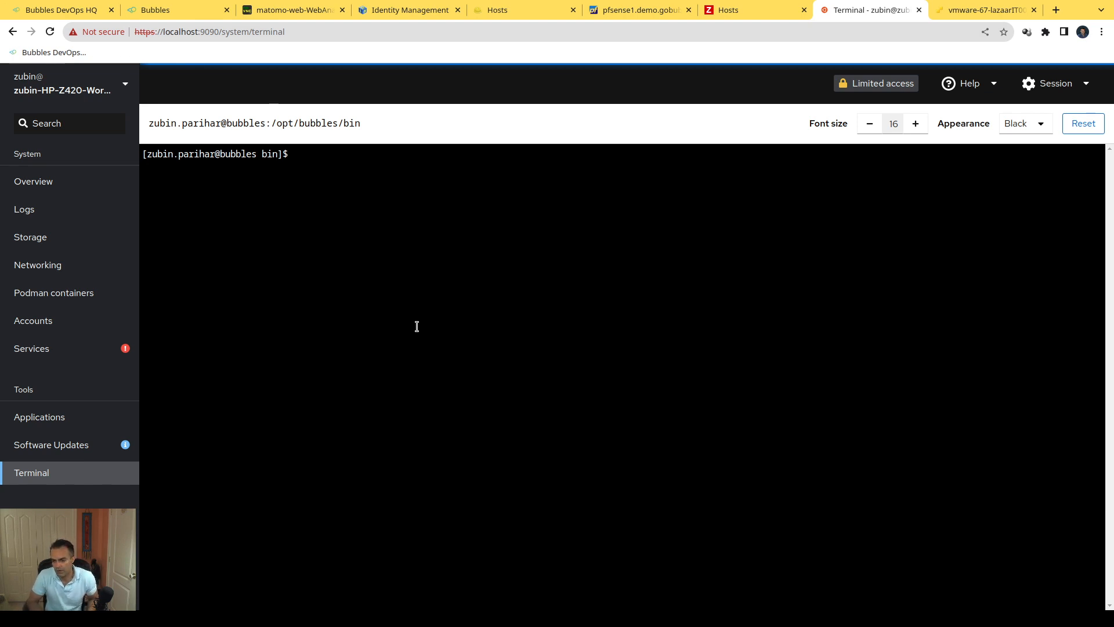
pyautogui.write('c')
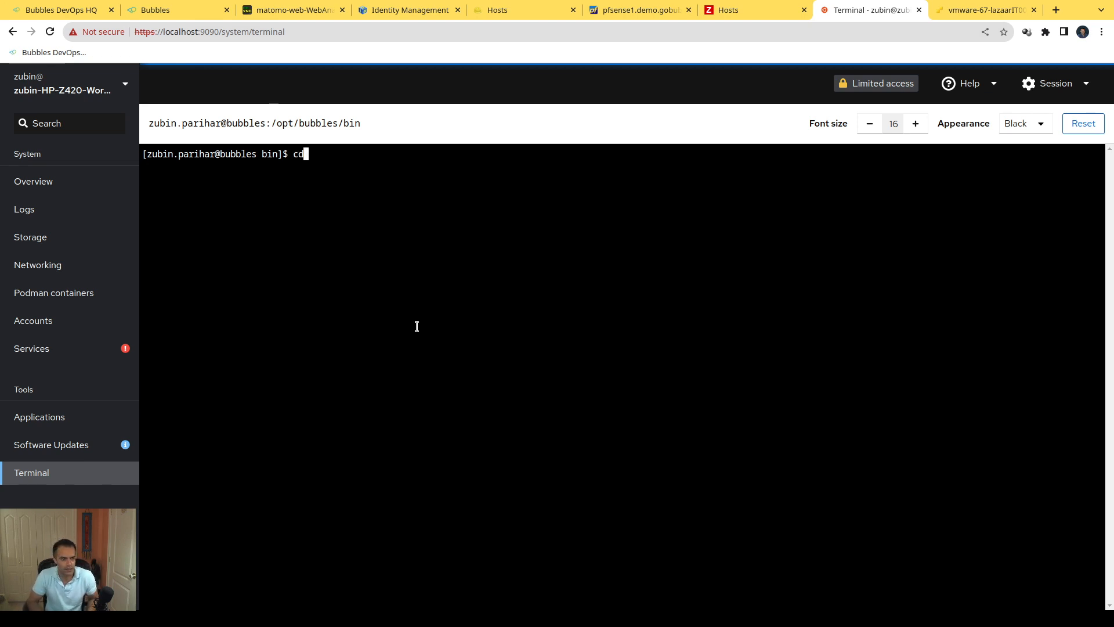
pyautogui.press('BackSpace')
pyautogui.write('c')
pyautogui.press('BackSpace')
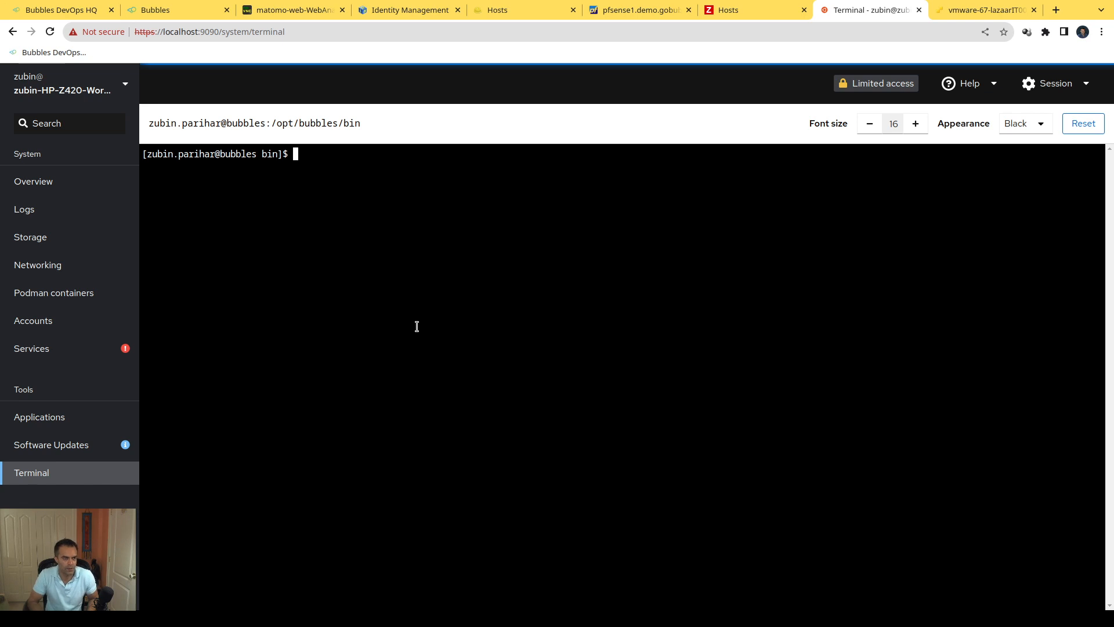
pyautogui.write('pwd')
pyautogui.press('Return')
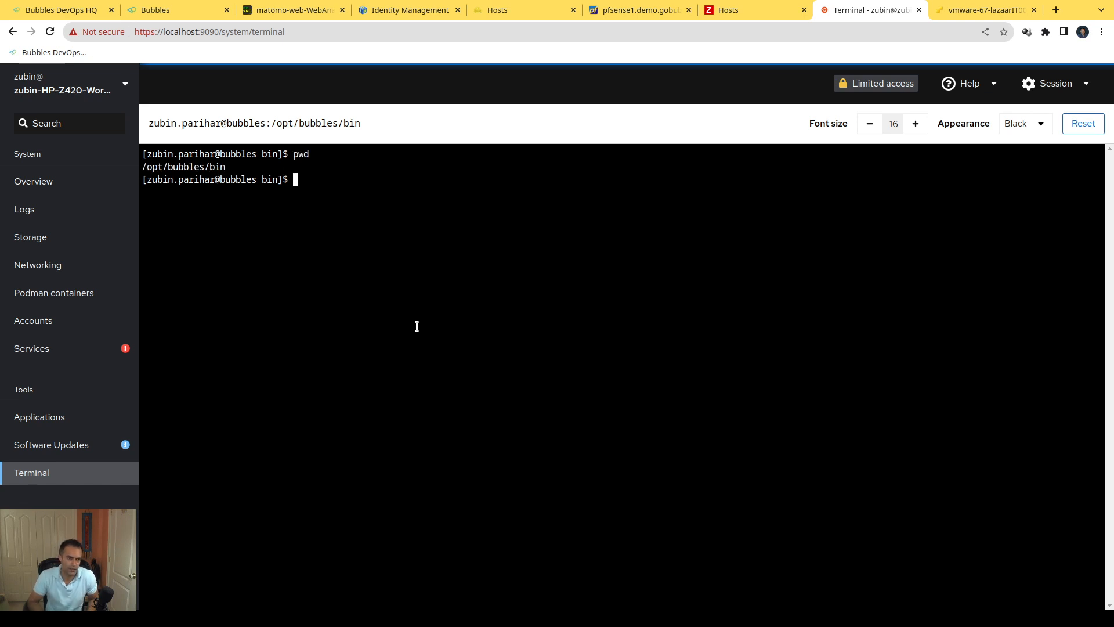
# Step: Move up to the parent directory with cd .. and list its contents with ls and ls -l
pyautogui.write('cd ..')
pyautogui.press('Return')
pyautogui.write('ls')
pyautogui.press('Return')
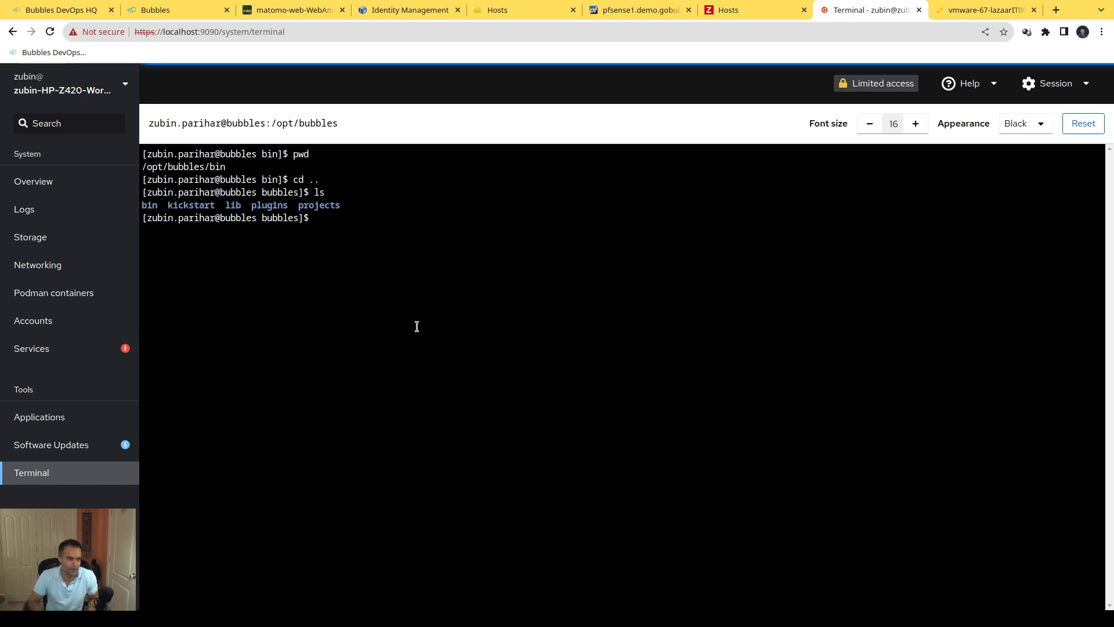
pyautogui.write('ls -l')
pyautogui.press('Return')
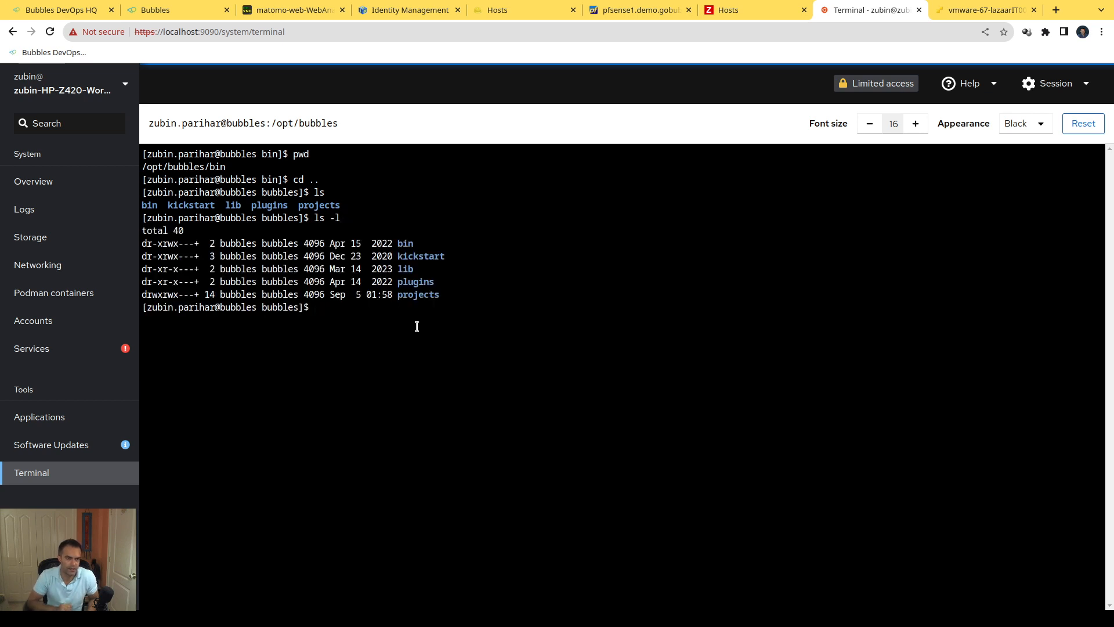
# Step: Point out the projects and bin folders, change into bin/ and list its Bubbles commands with ls
pyautogui.doubleClick(418, 294)
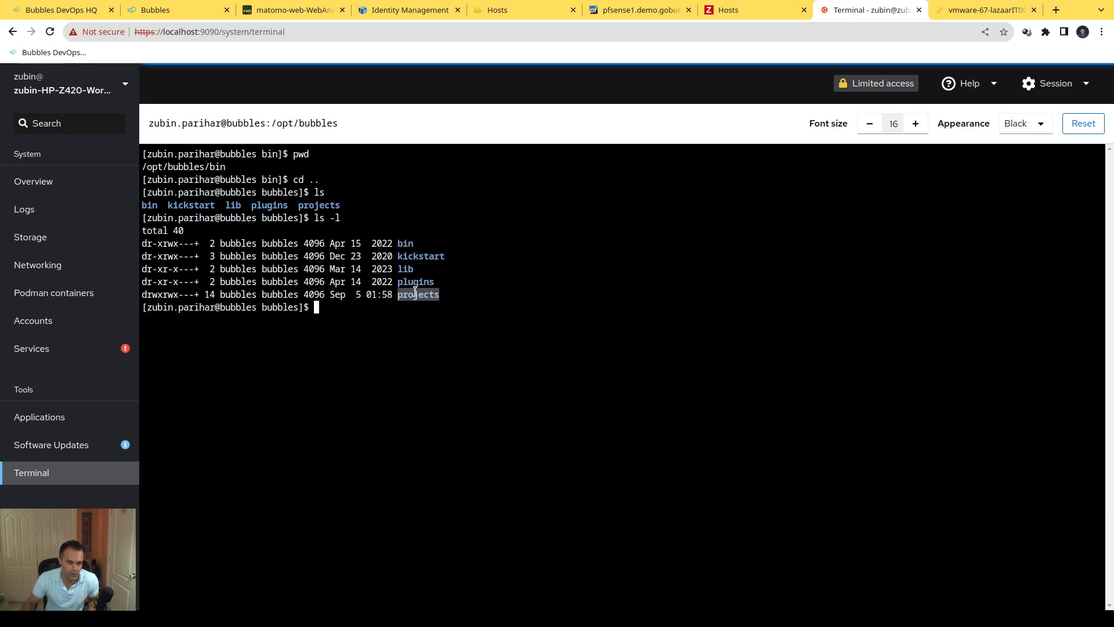
pyautogui.doubleClick(406, 243)
pyautogui.click(406, 243)
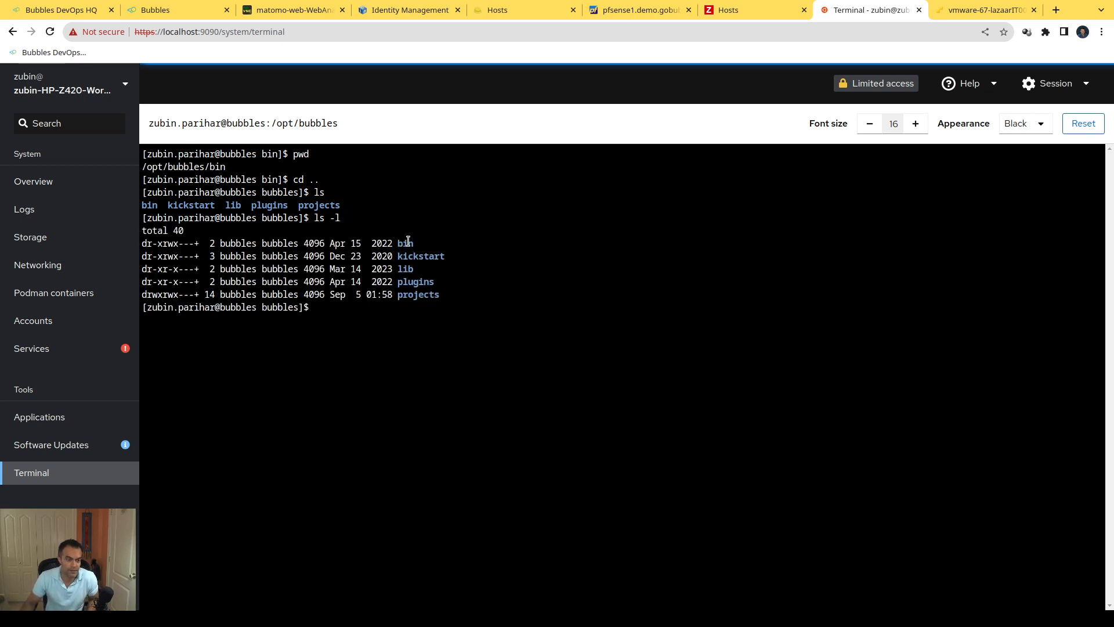
pyautogui.write('cd bin/')
pyautogui.press('Return')
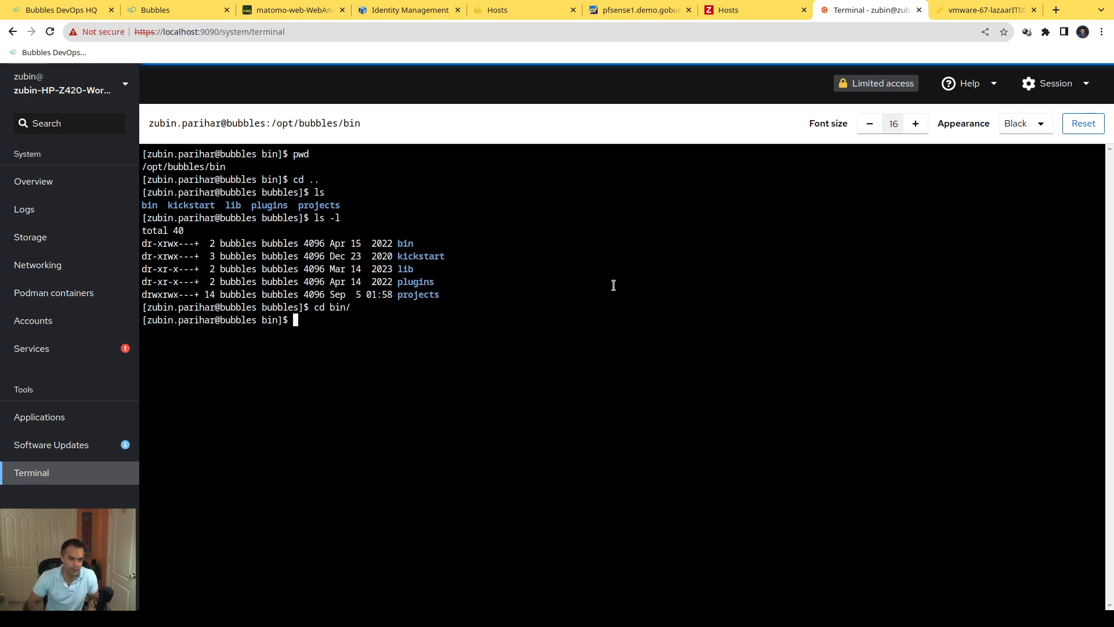
pyautogui.write('ls')
pyautogui.press('Return')
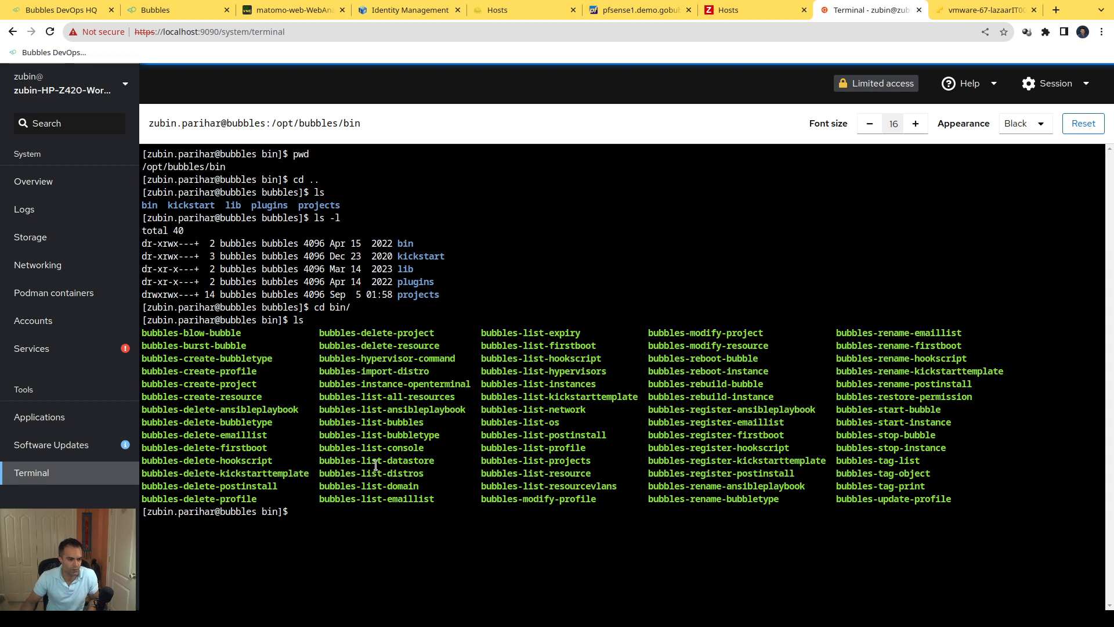
# Step: Display the usage help by running bubbles-list-projects -h
pyautogui.write('bubbl')
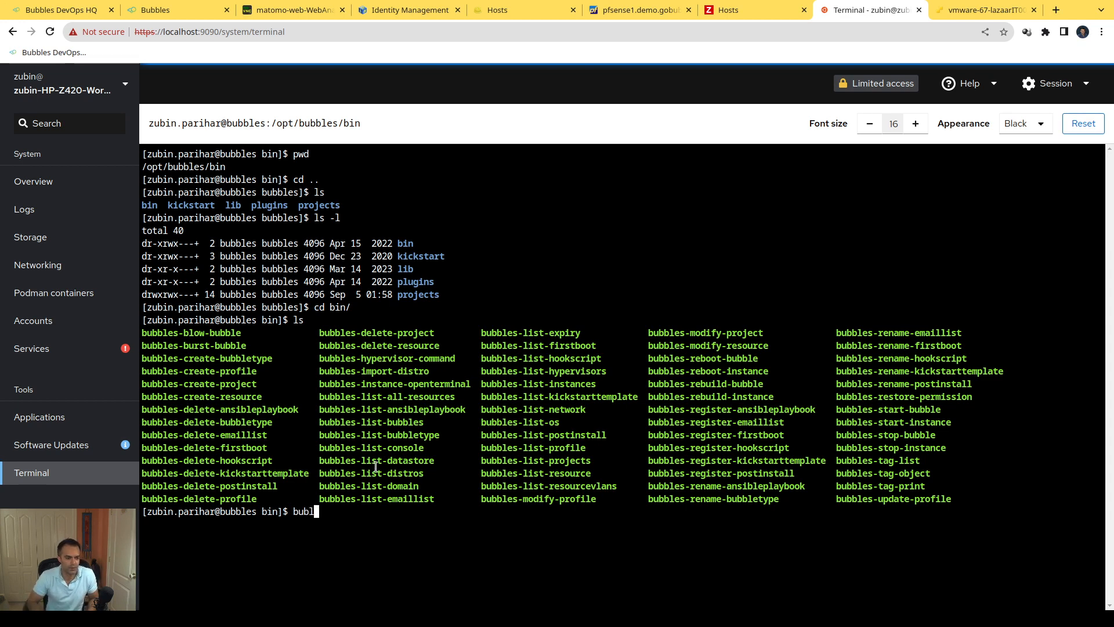
pyautogui.write('es-li')
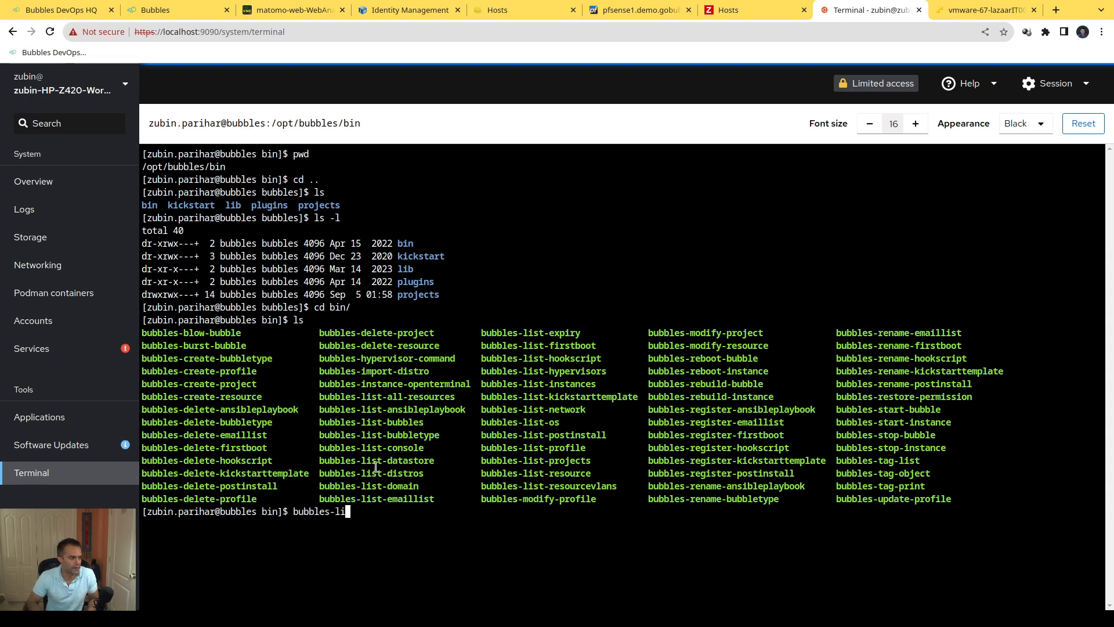
pyautogui.write('st-projects -h')
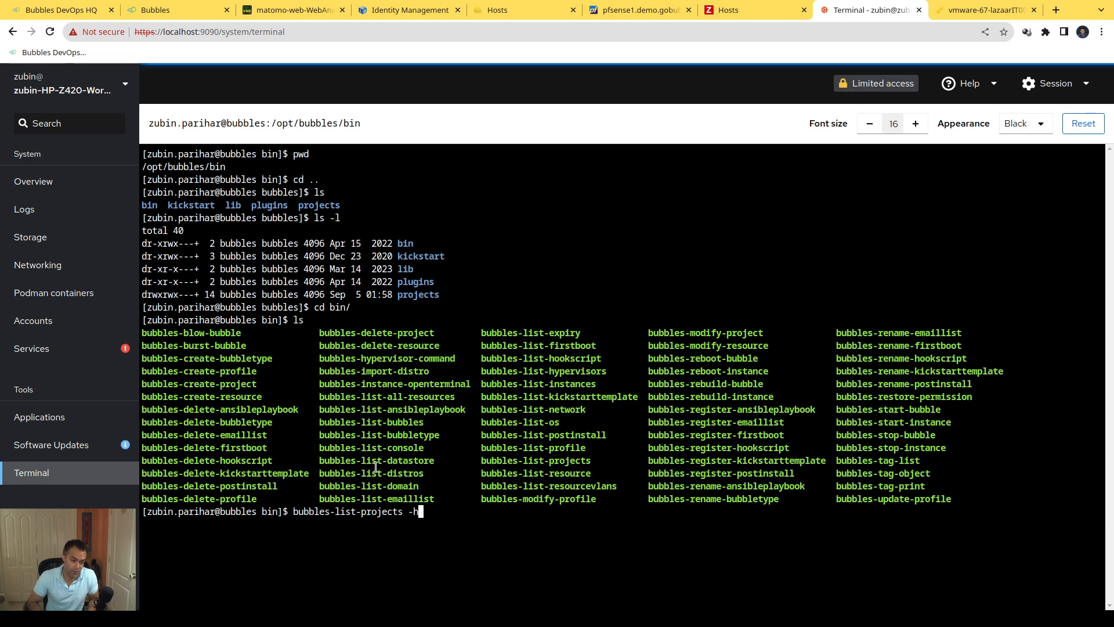
pyautogui.press('Return')
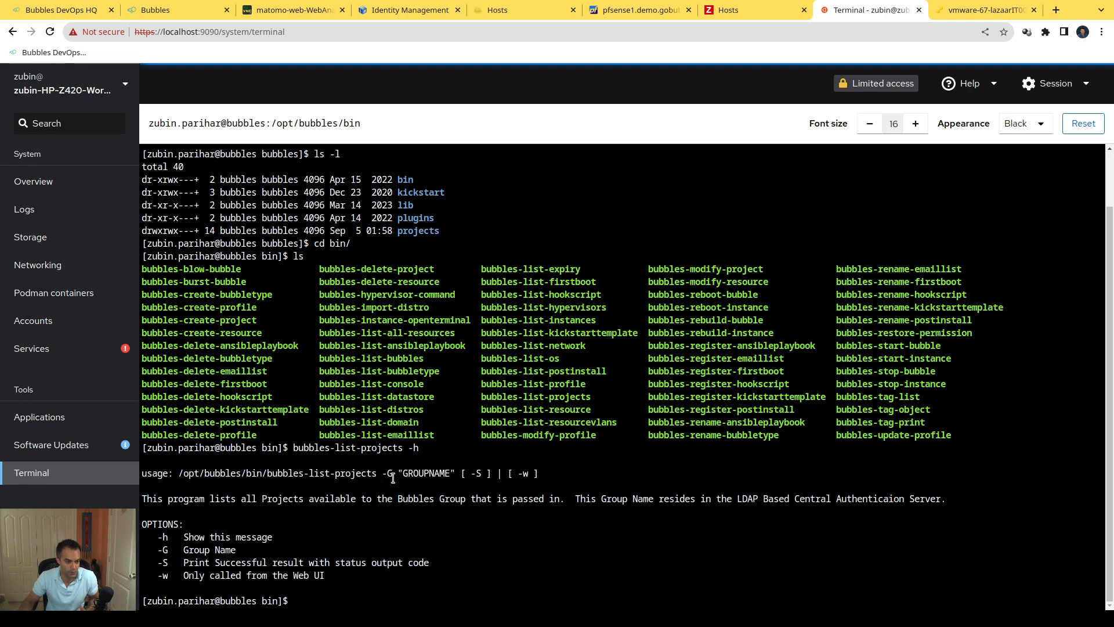
# Step: List the projects available to the admin group by running bubbles-list-projects -G bubbles-admin1
pyautogui.press('Up')
pyautogui.press('BackSpace')
pyautogui.write('G ')
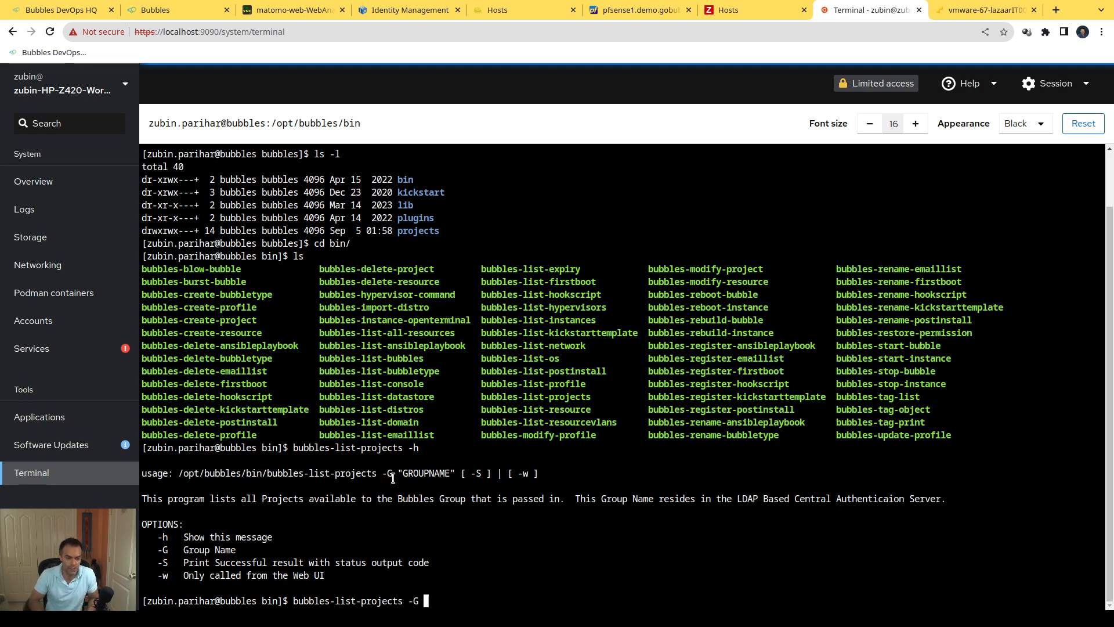
pyautogui.write('bubbles-admina')
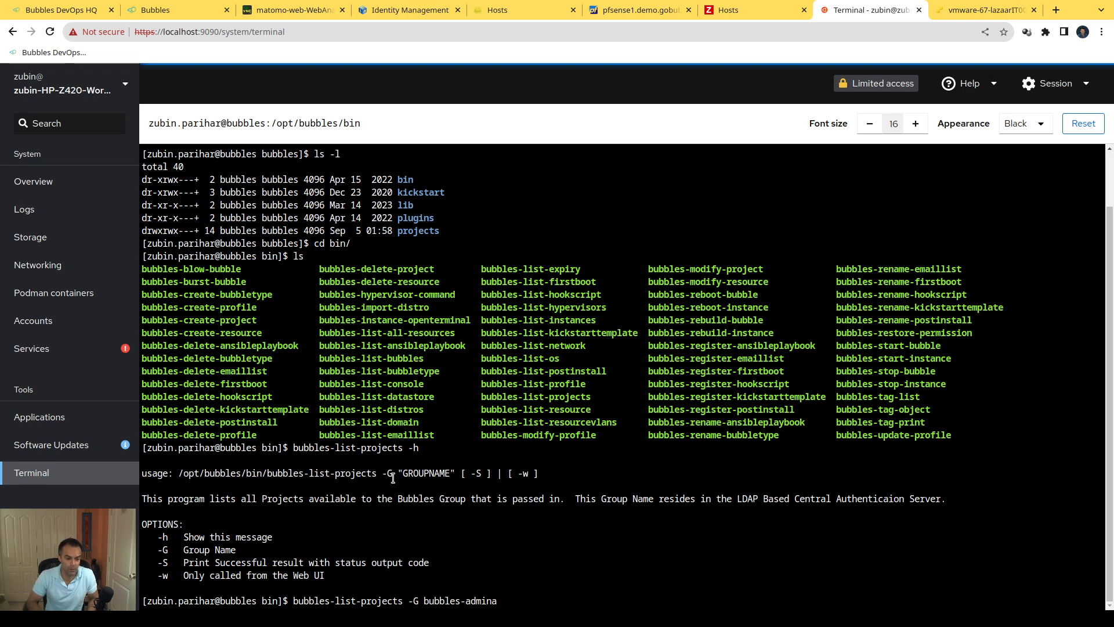
pyautogui.press('BackSpace')
pyautogui.write('1')
pyautogui.press('Return')
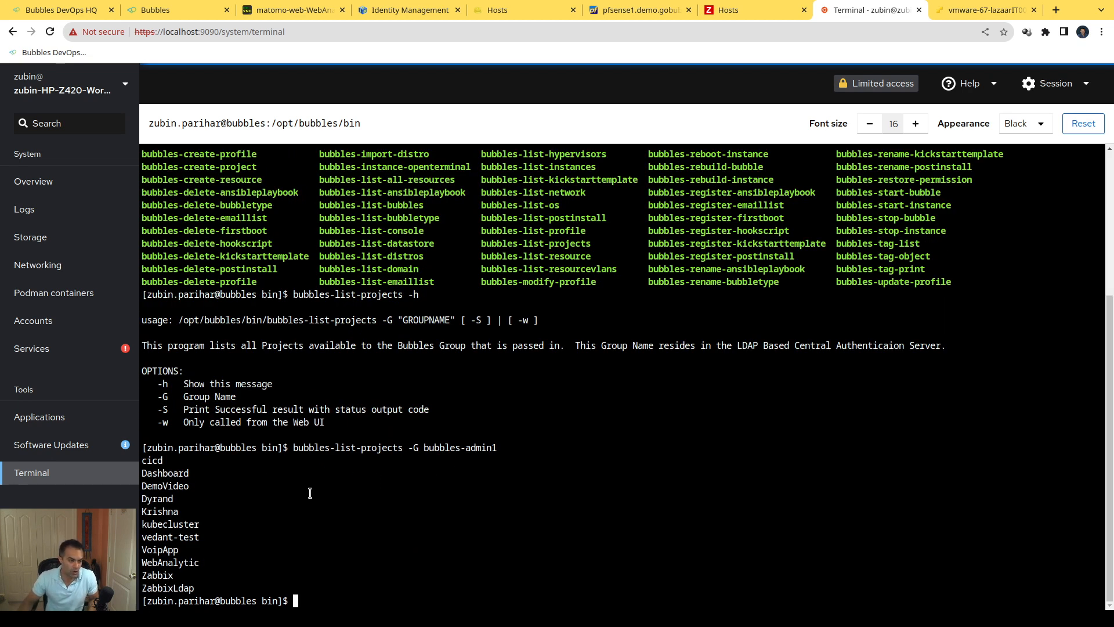
# Step: Mark the admin group and the WebAnalytic project in the output, and display the usage help with bubbles-list-bubbletype -h
pyautogui.doubleClick(455, 448)
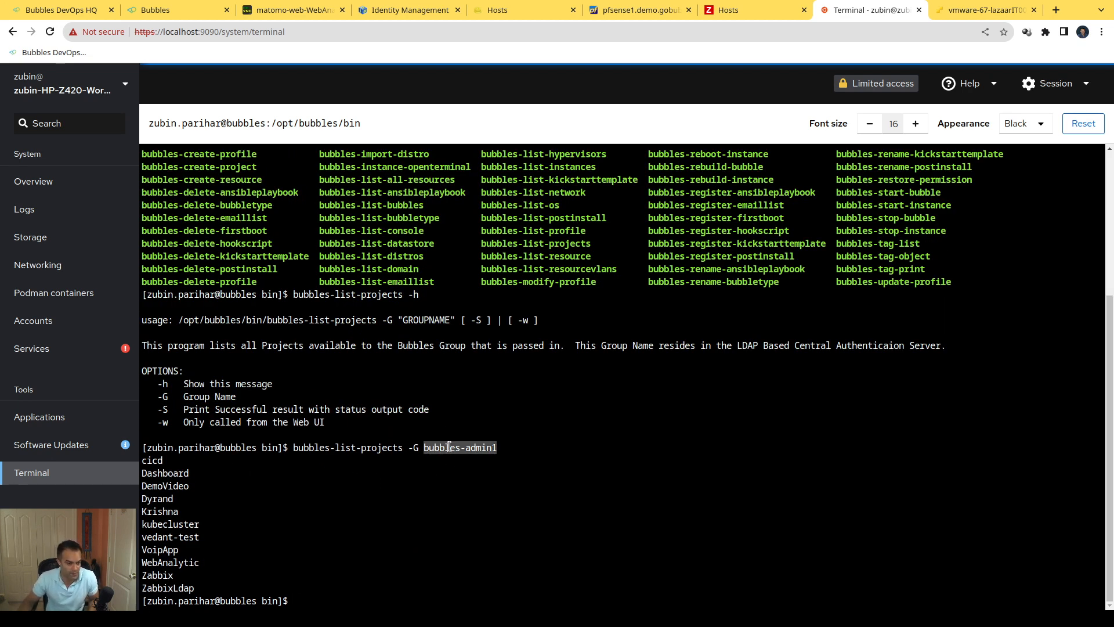
pyautogui.doubleClick(162, 563)
pyautogui.hotkey('ctrl', 'c')
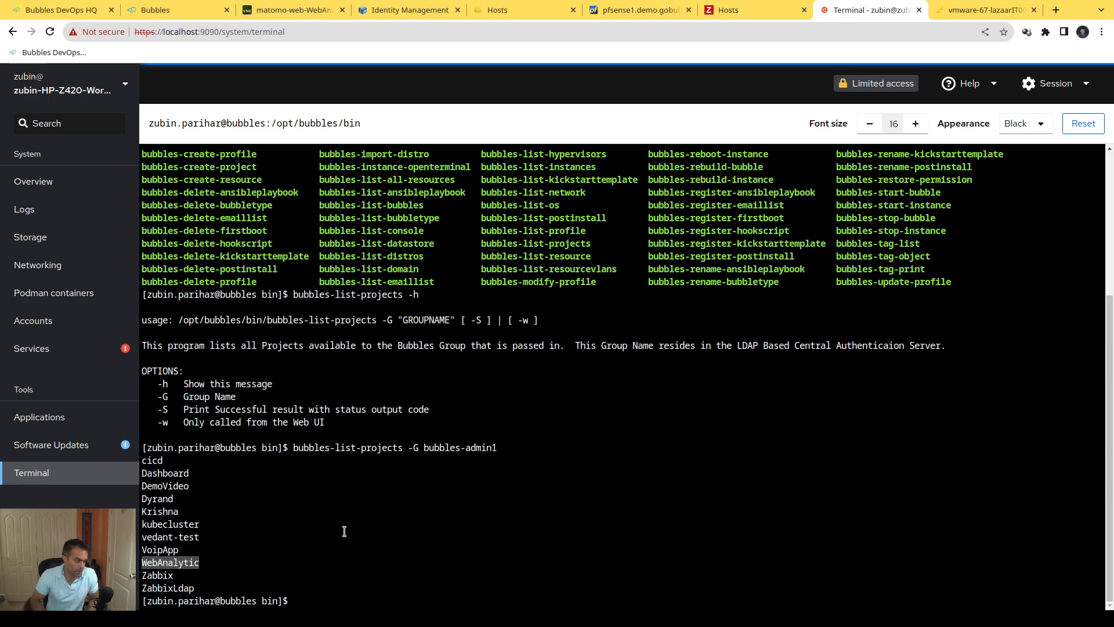
pyautogui.write('bubbles-lis')
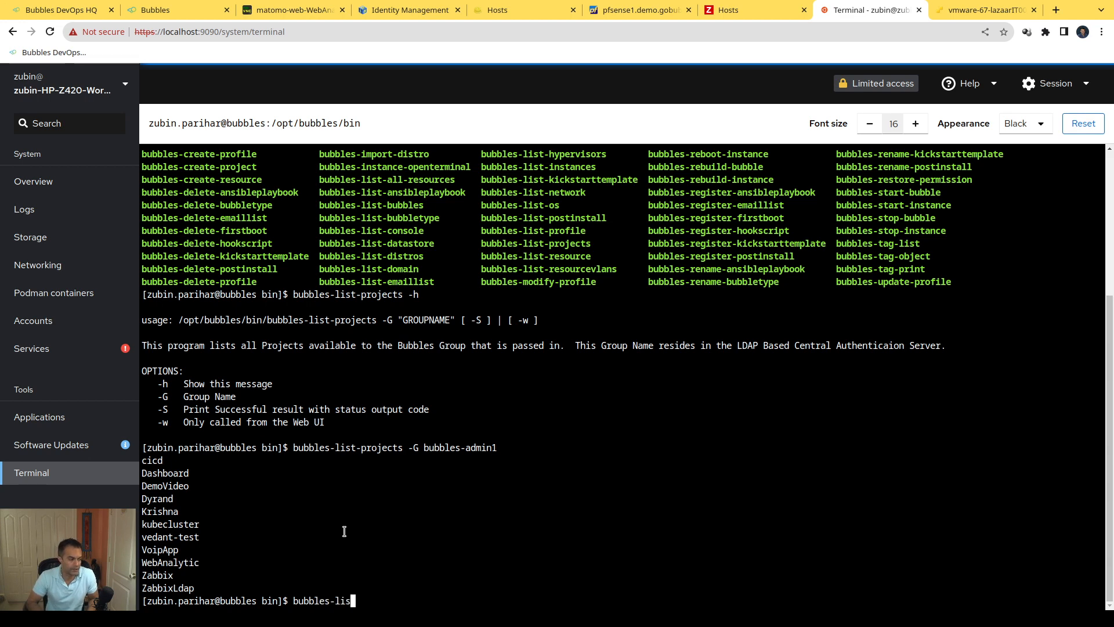
pyautogui.write('t-bubble')
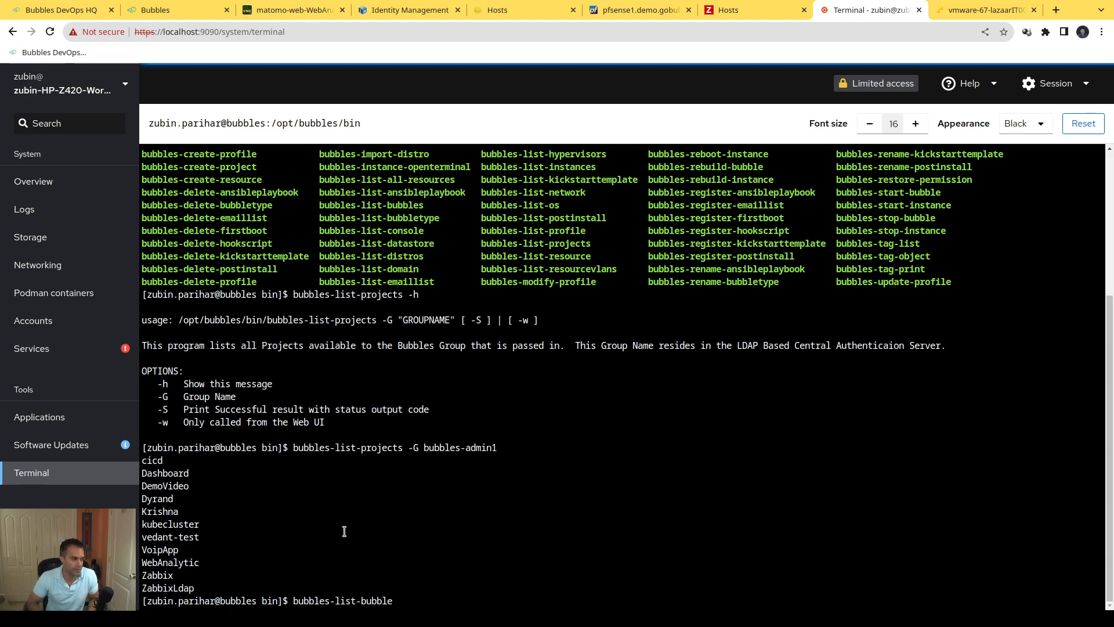
pyautogui.write('type -')
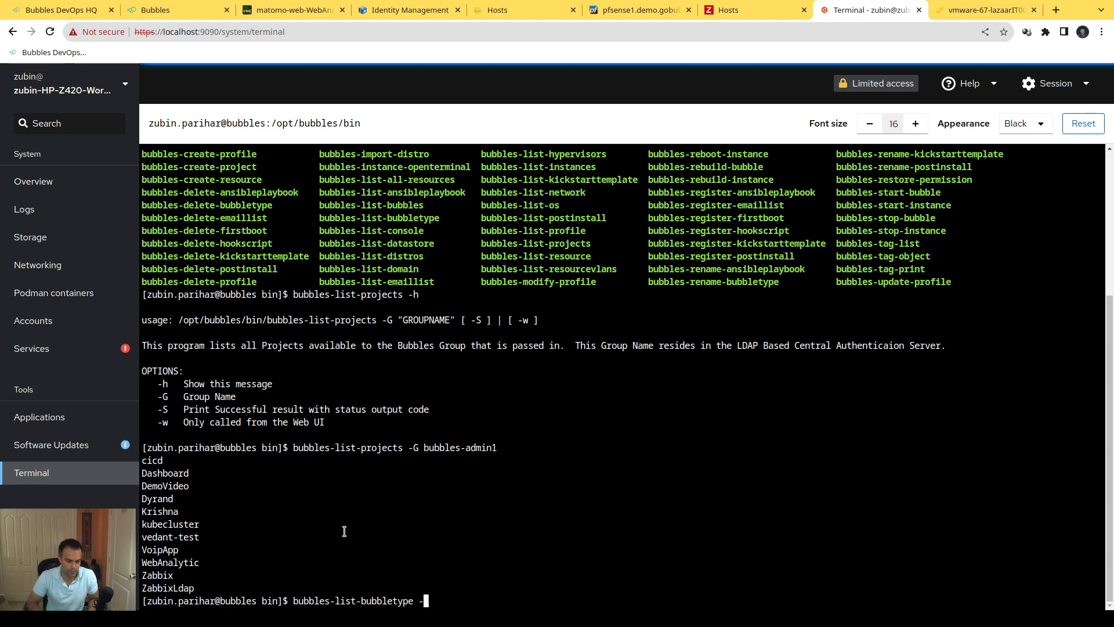
pyautogui.write('h')
pyautogui.press('Return')
# Step: List the WebAnalytic project's bubble types by running bubbles-list-bubbletype -P WebAnalytic, and mark the returned type name
pyautogui.press('Up')
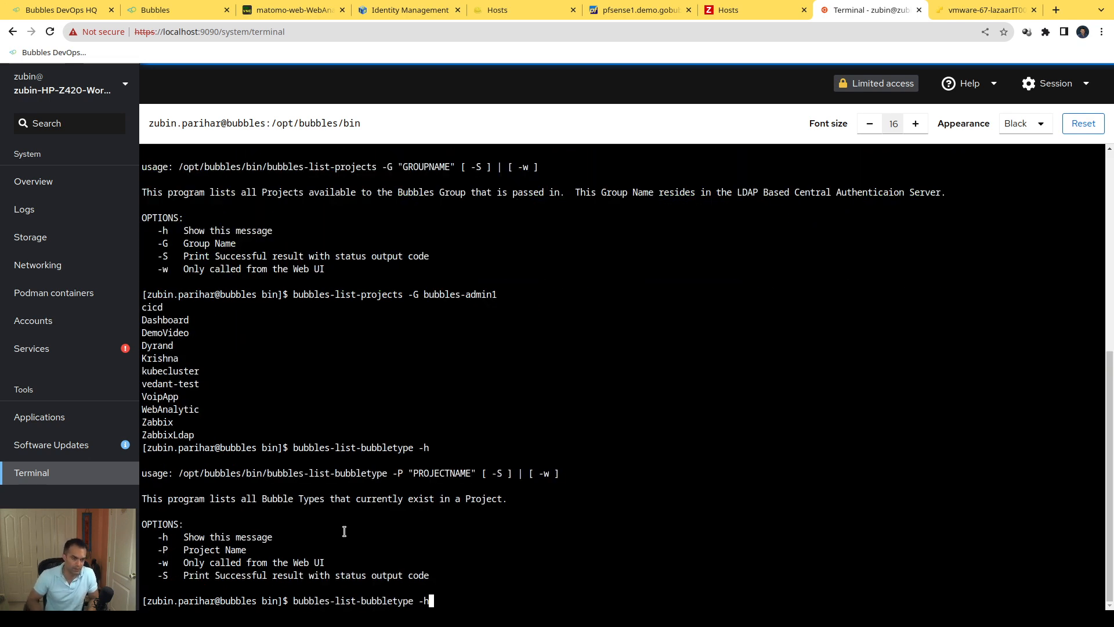
pyautogui.write('P')
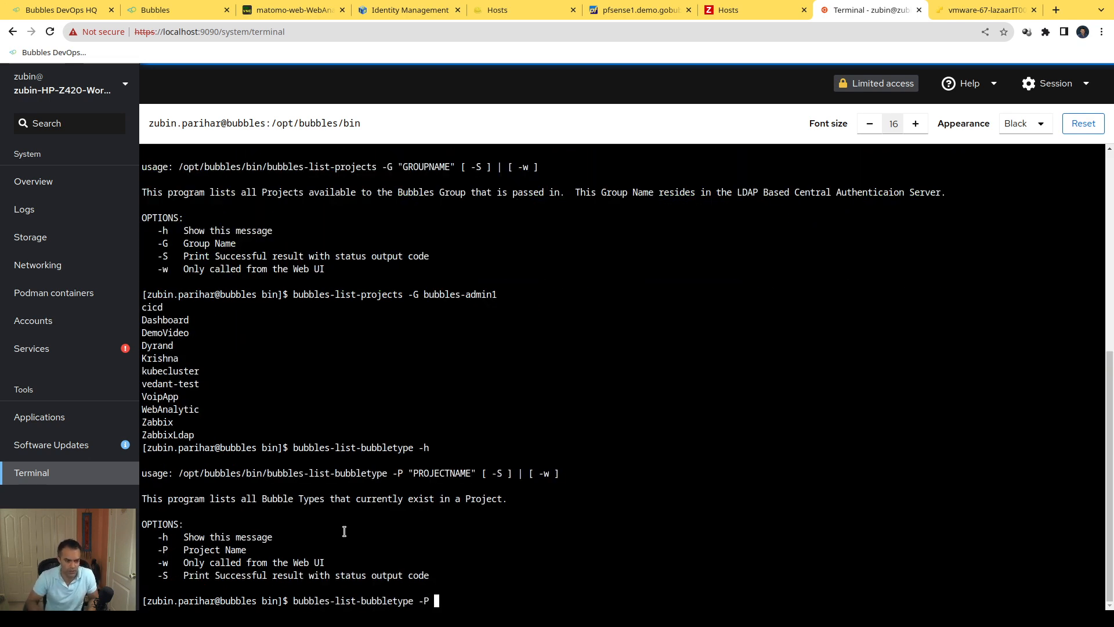
pyautogui.hotkey('ctrl', 'shift', 'v')
pyautogui.press('Return')
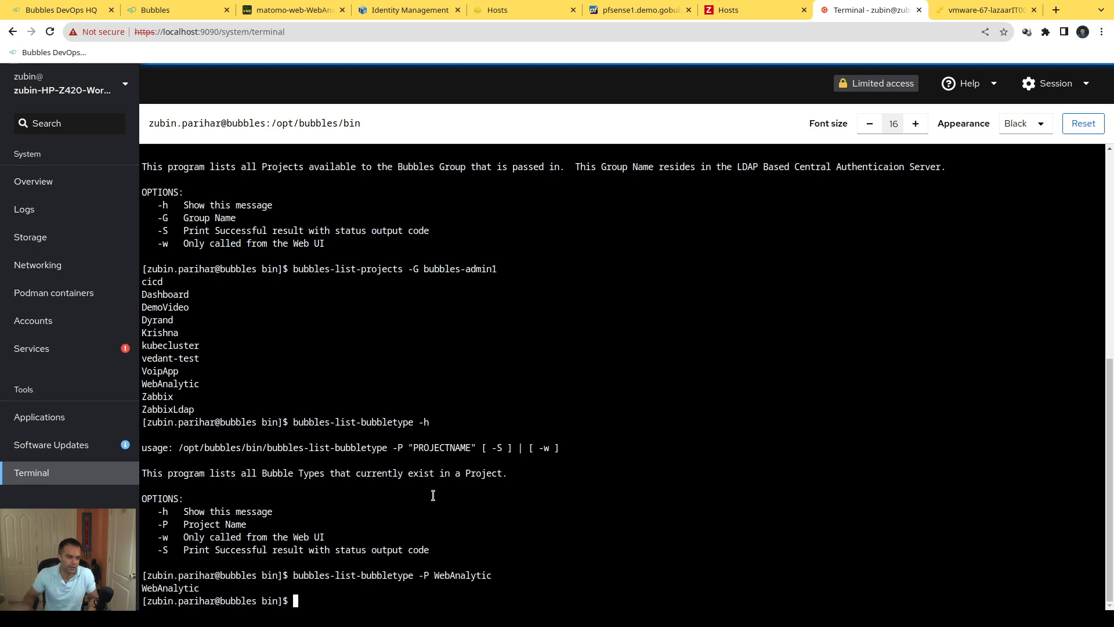
pyautogui.doubleClick(173, 588)
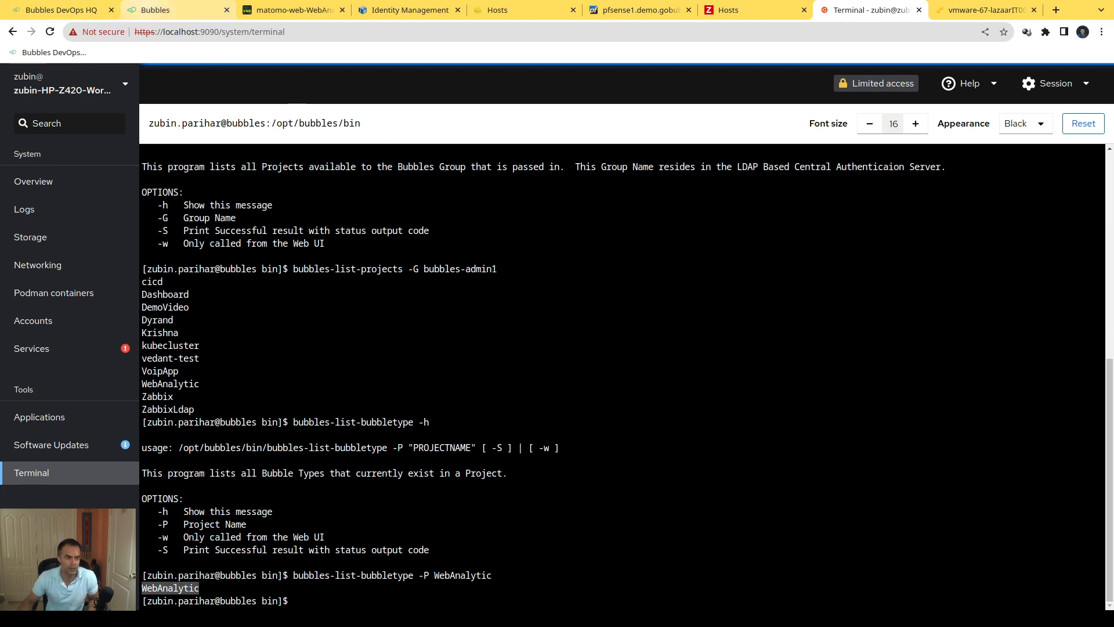
# Step: List the Bubbles commands in the bin directory again with ls
pyautogui.write('ls')
pyautogui.press('Return')
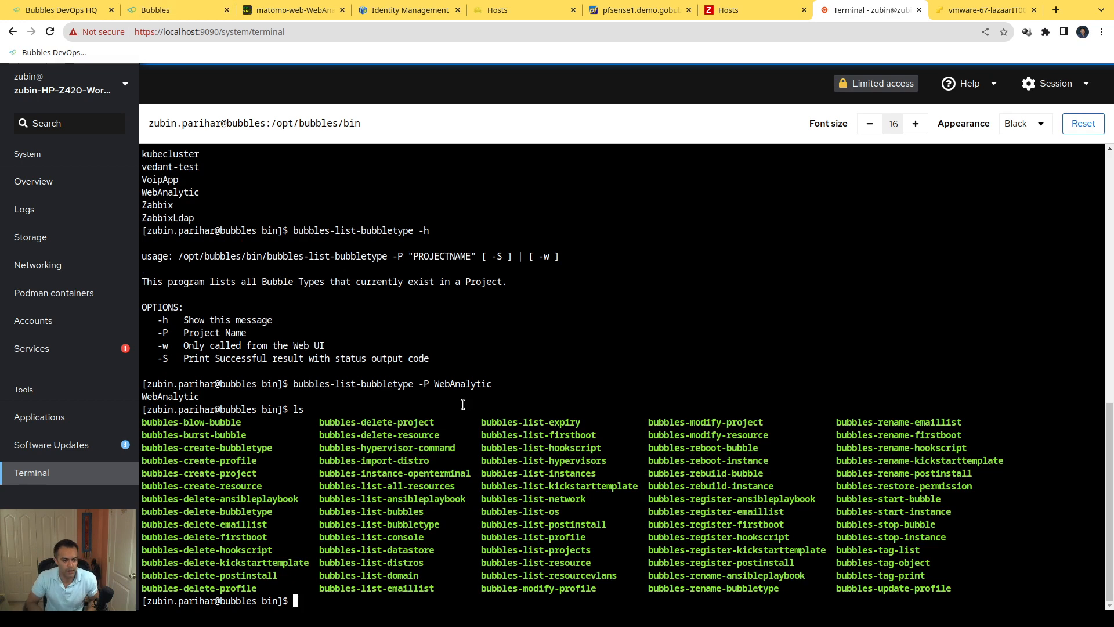
pyautogui.write('ls')
pyautogui.press('Return')
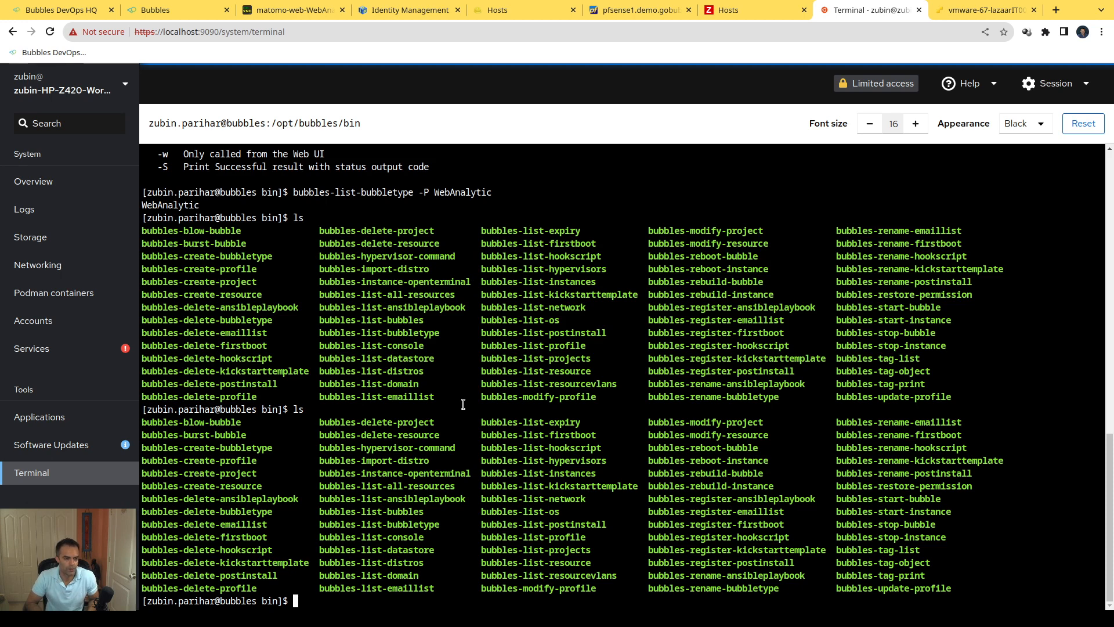
# Step: Display the usage help for deploying a bubble by running bubbles-blow-bubble -h
pyautogui.write('bubbles-bl')
pyautogui.press('Tab')
pyautogui.write('-h')
pyautogui.press('Return')
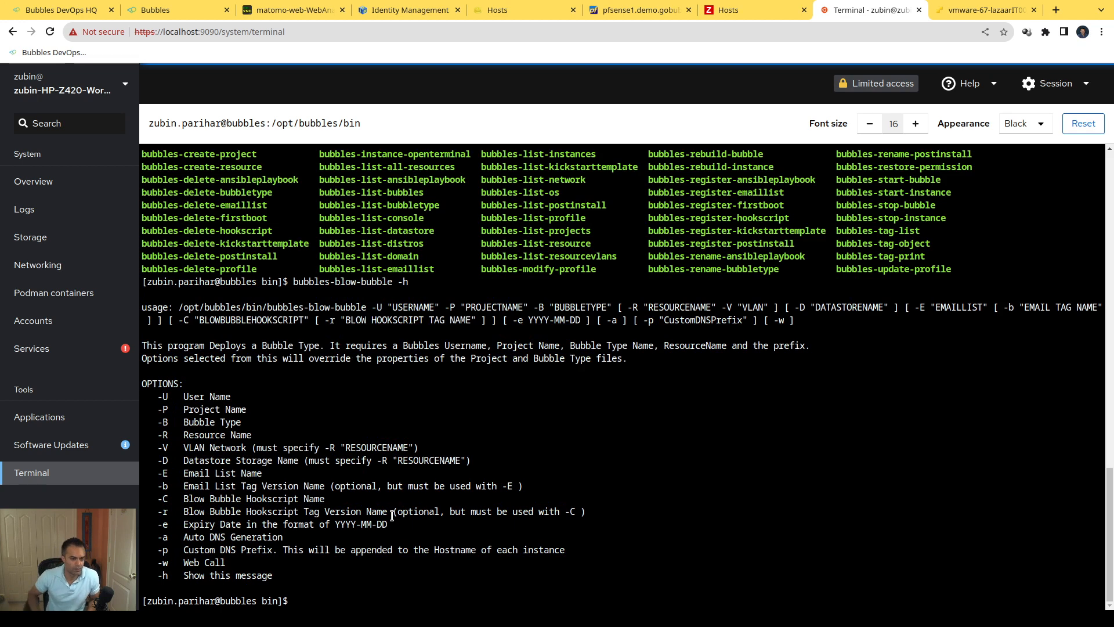
# Step: Start a bubbles-blow-bubble command with the account's username for -U and the project WebAnalytic for -P
pyautogui.press('Up')
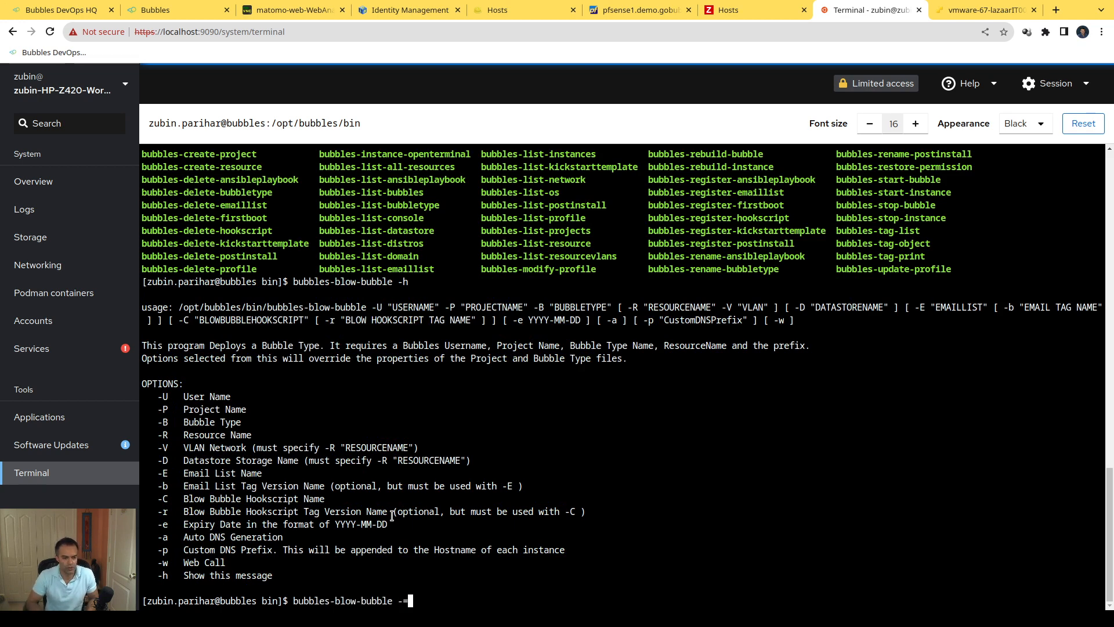
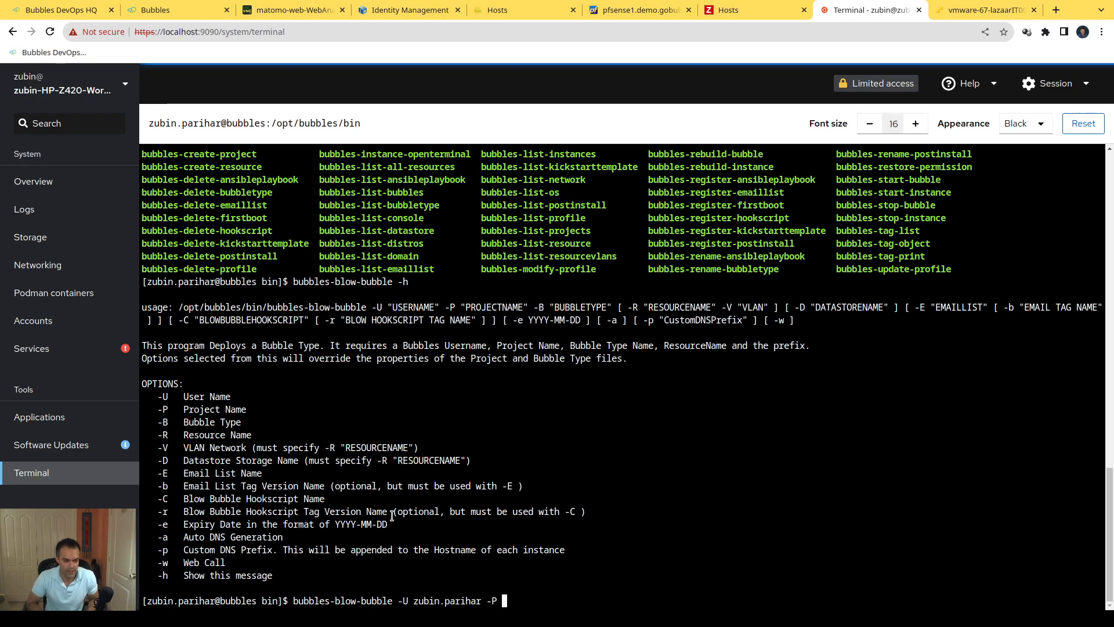
pyautogui.write('W')
pyautogui.scroll(10, 389, 482)
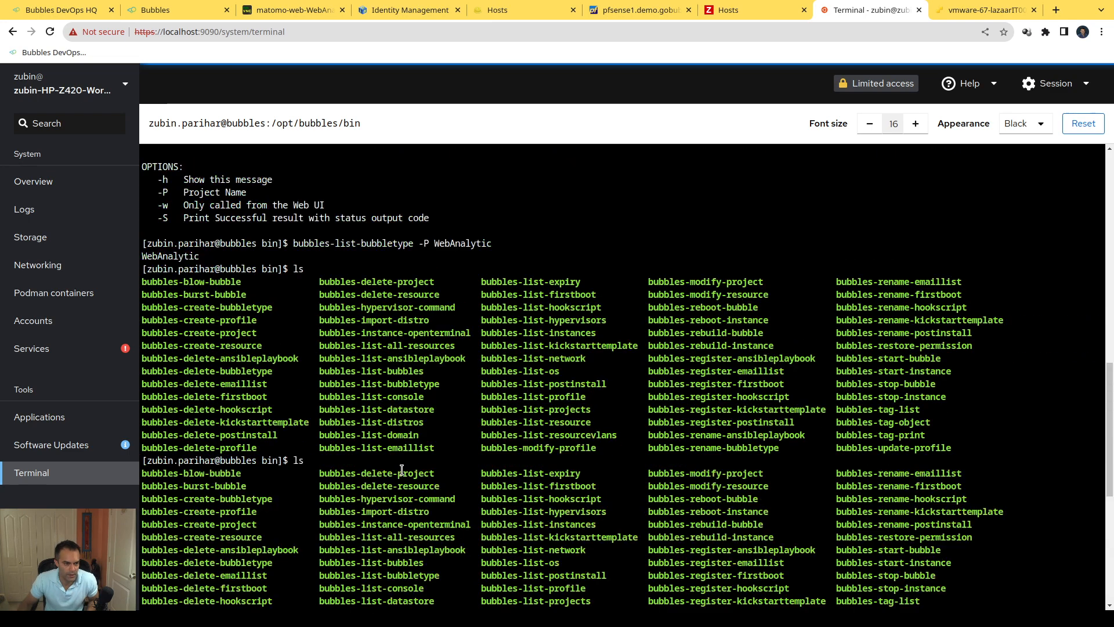
pyautogui.scroll(-2, 386, 242)
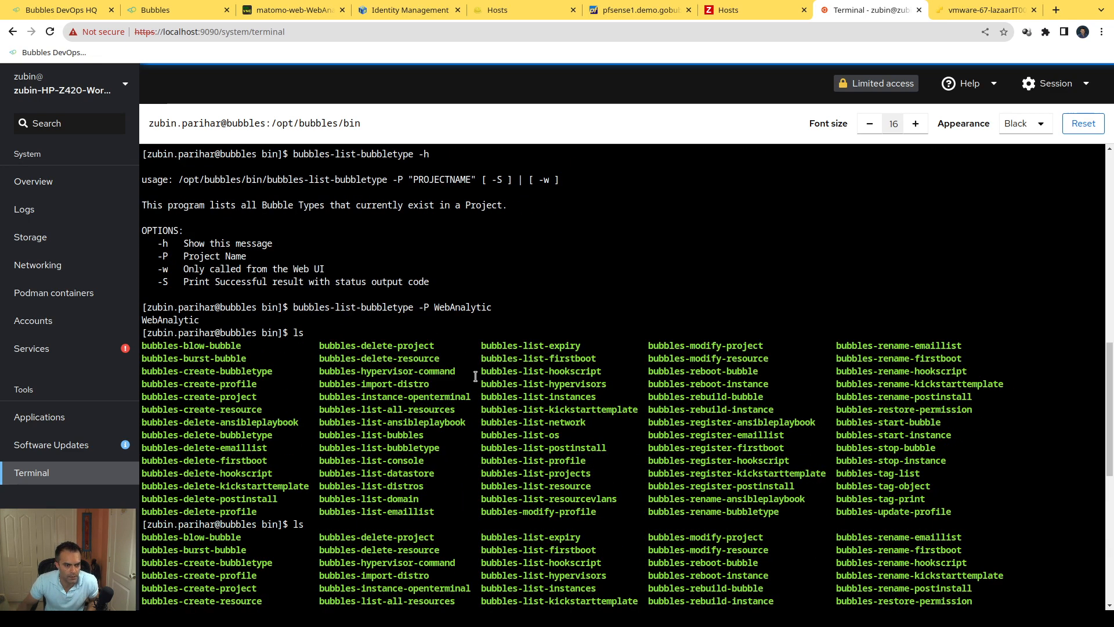
pyautogui.doubleClick(451, 307)
pyautogui.scroll(-11, 451, 310)
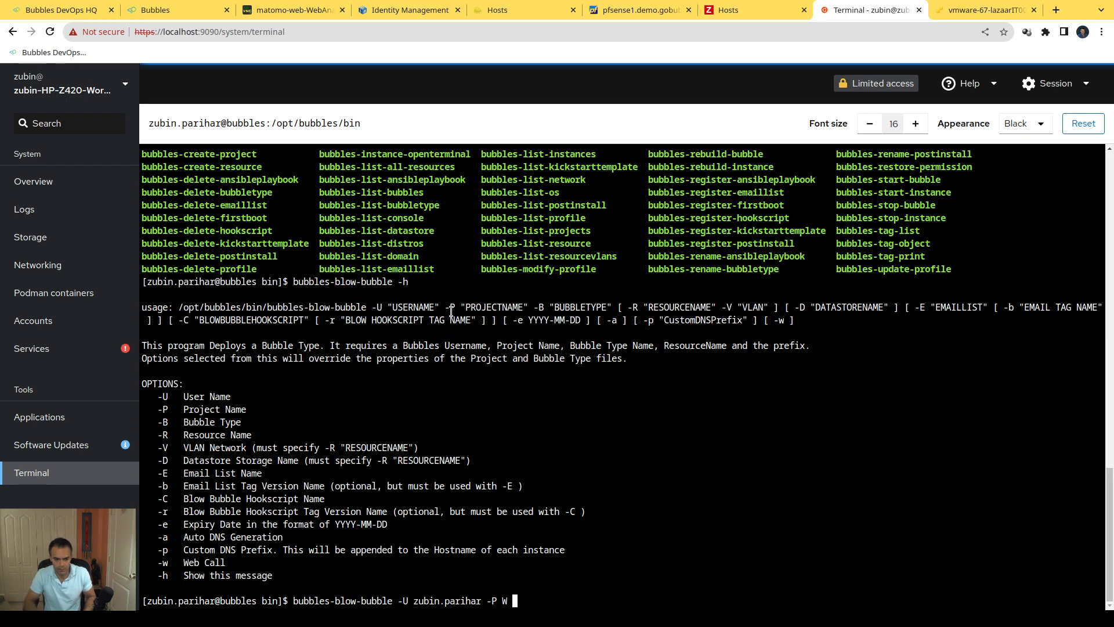
pyautogui.press('BackSpace')
pyautogui.middleClick(557, 319)
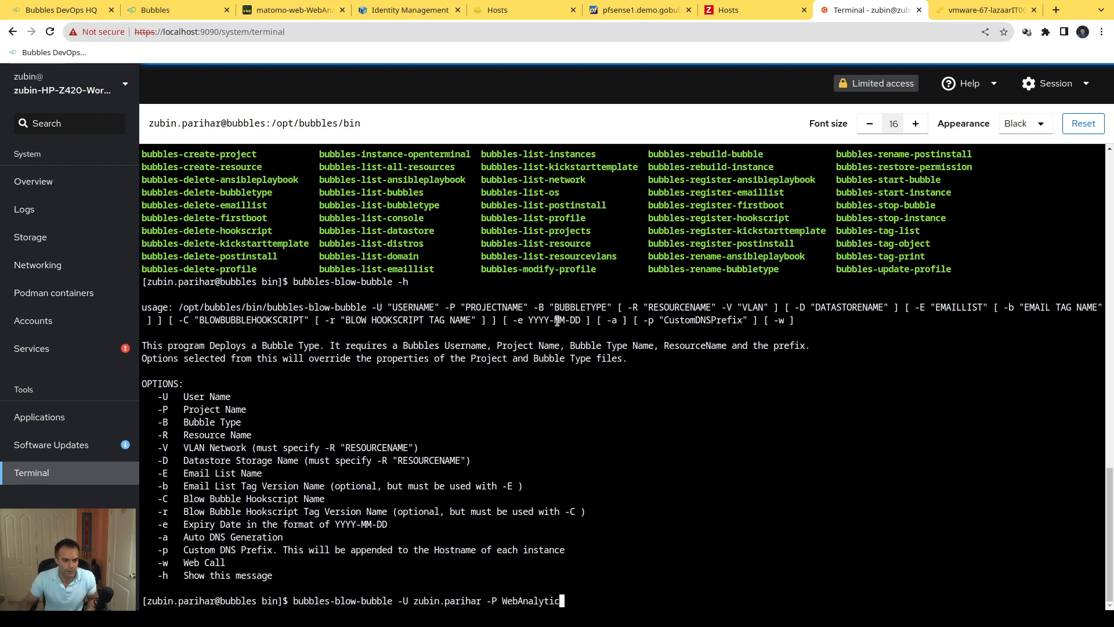
# Step: Complete the command with bubble type WebAnalytic (-B), expiry date 2023-09-25 (-e) and automatic DNS generation (-a), and run it
pyautogui.write('-B')
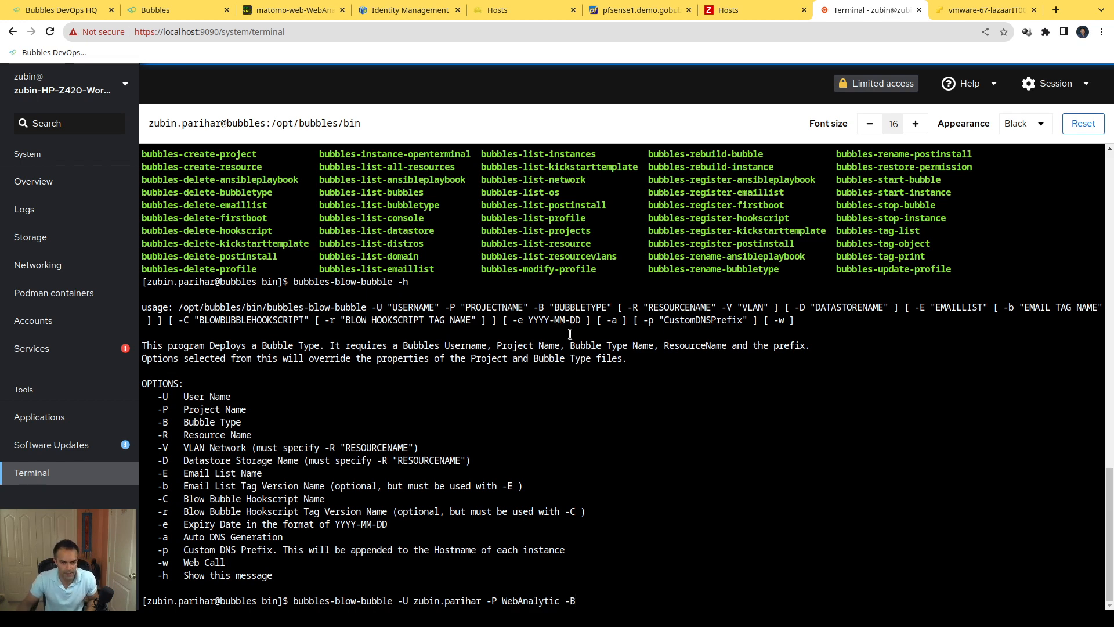
pyautogui.middleClick(620, 433)
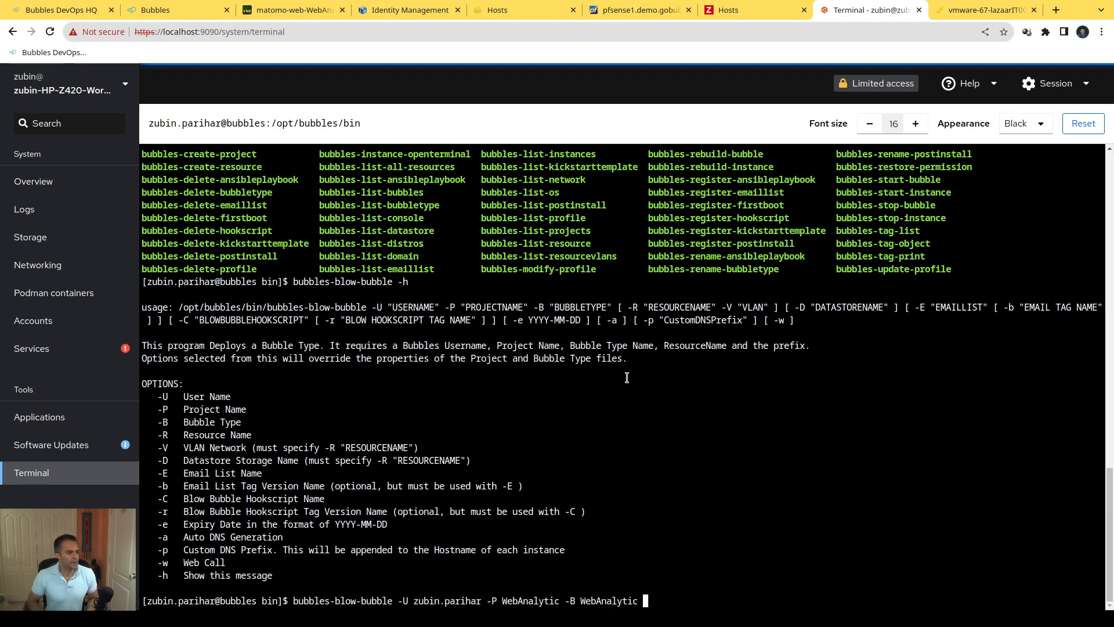
pyautogui.write('-')
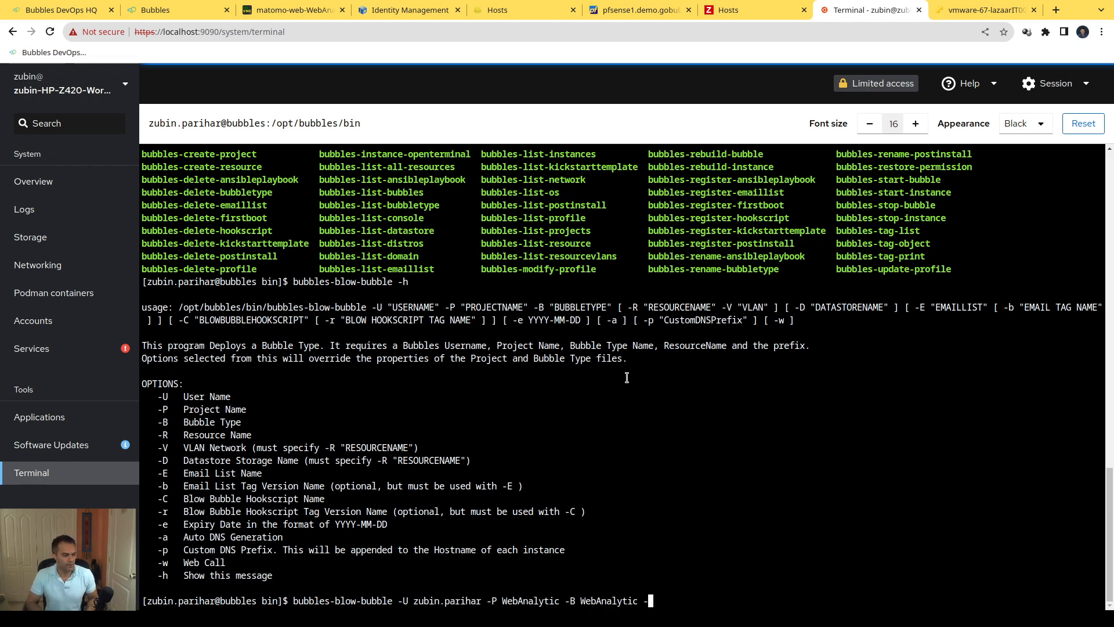
pyautogui.write('e ')
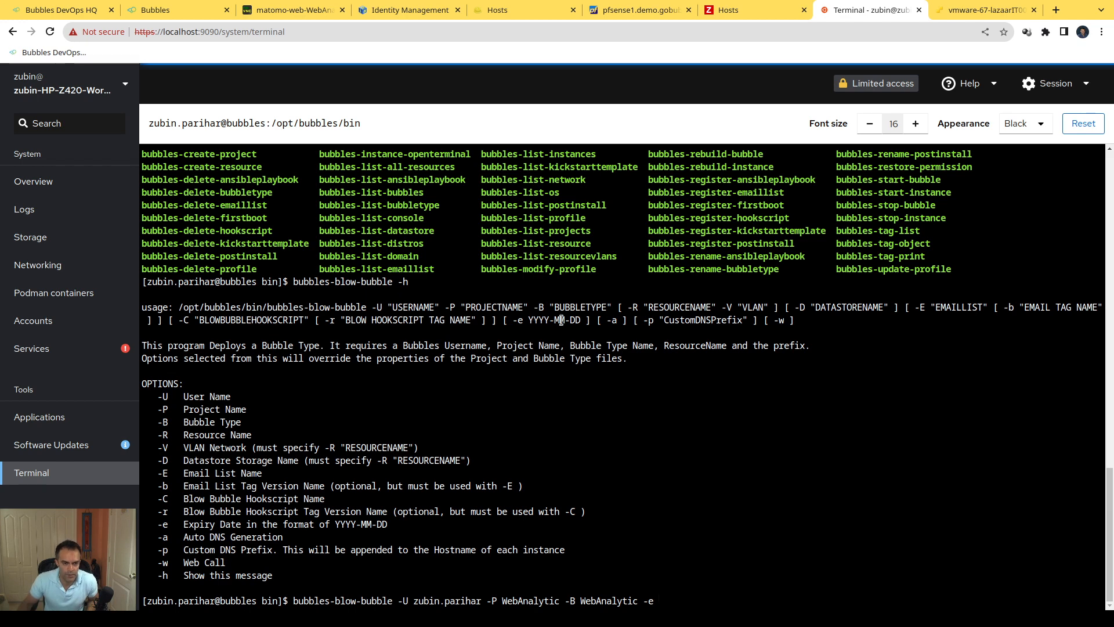
pyautogui.write('202')
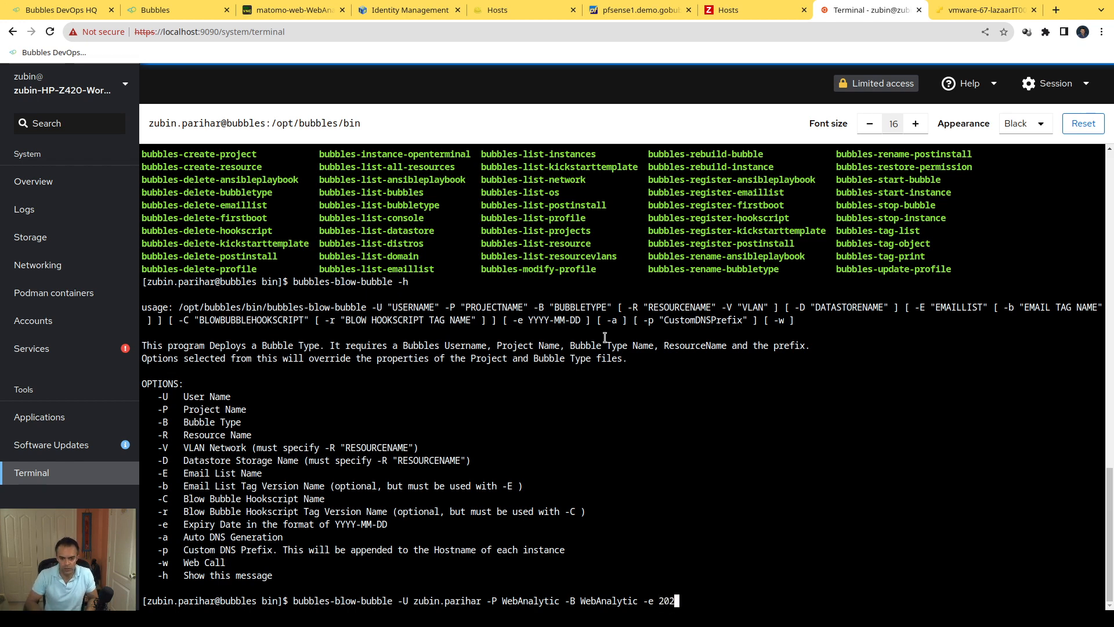
pyautogui.write('3-09-')
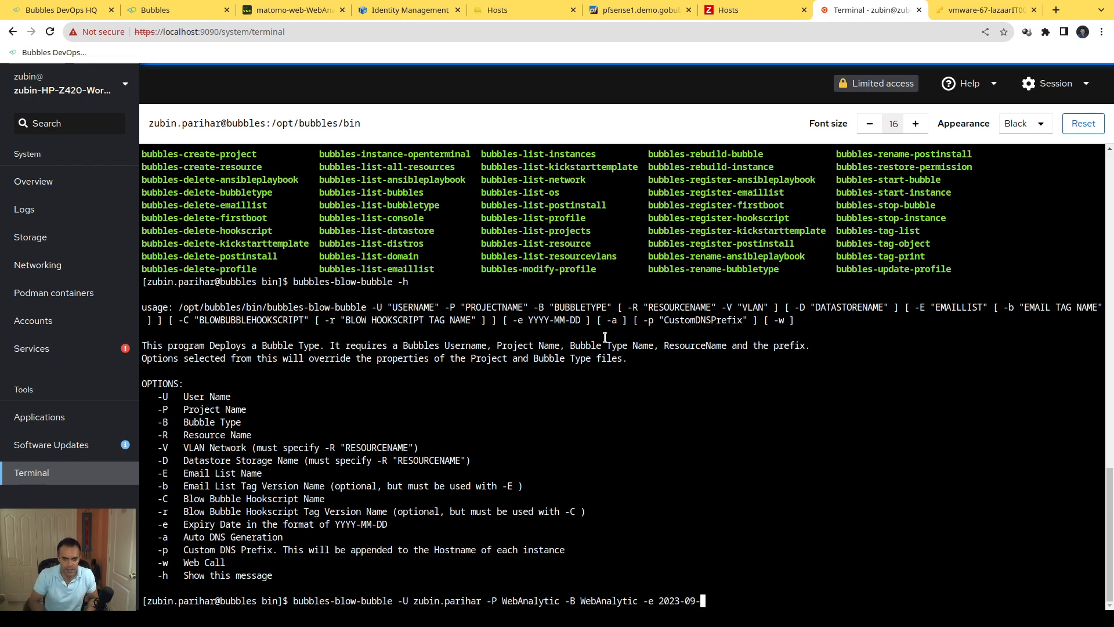
pyautogui.write('25')
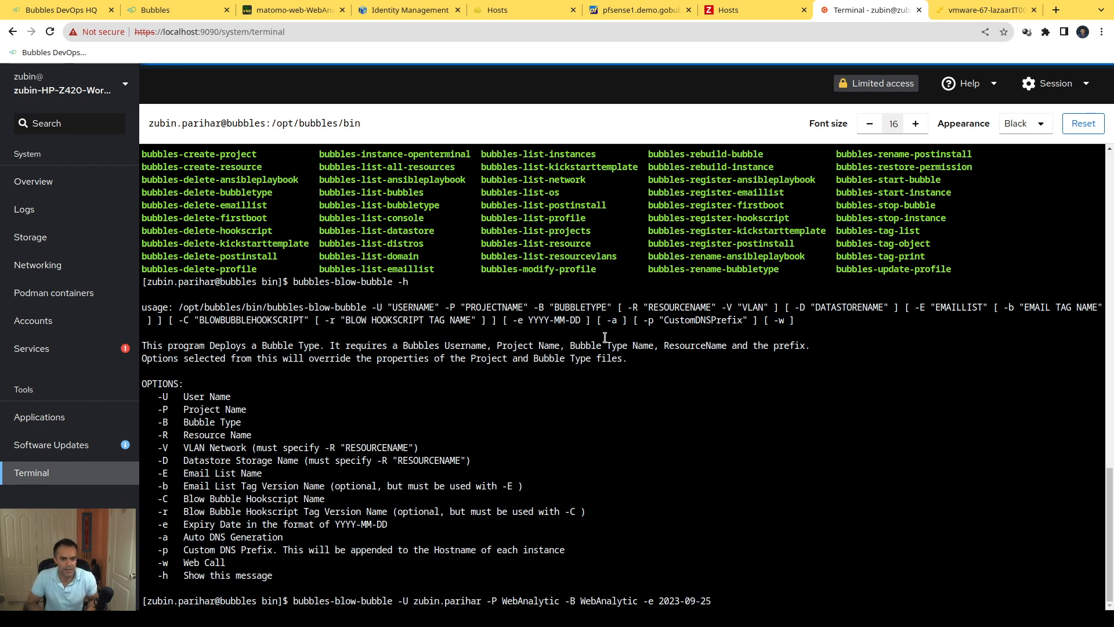
pyautogui.write(' -a')
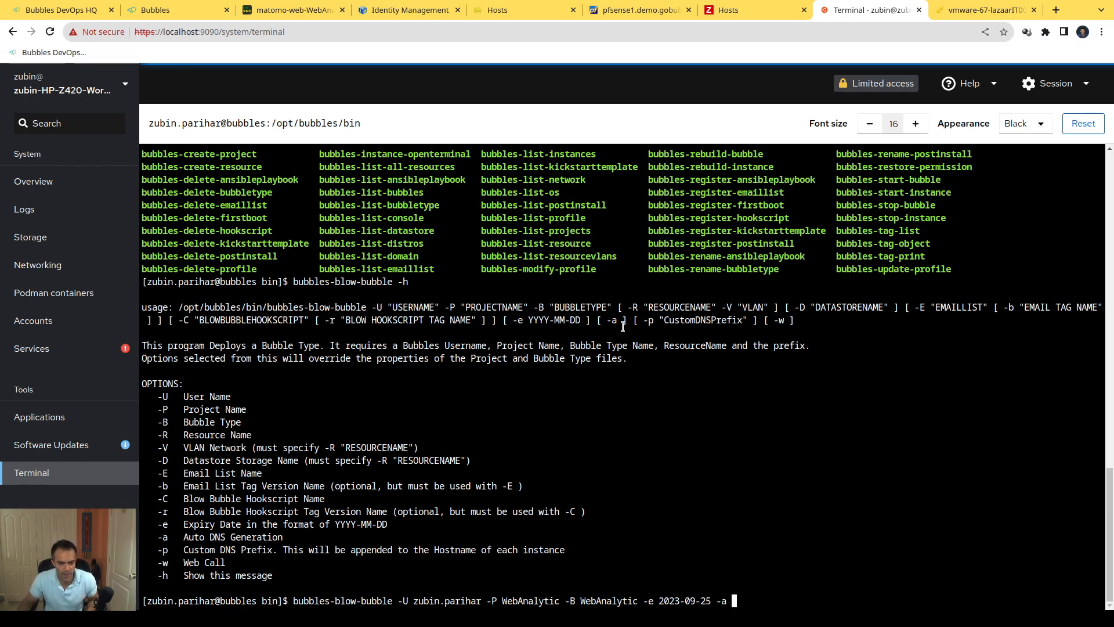
pyautogui.press('Return')
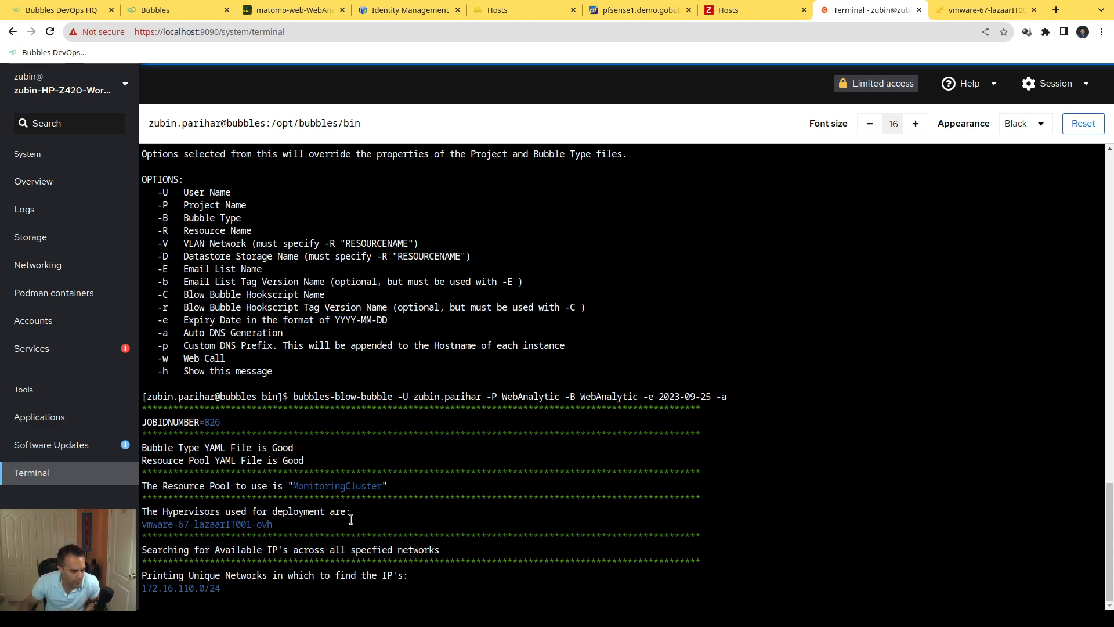
# Step: Point out the deployment hypervisor, the network range and the assigned IP addresses in the blow-bubble output
pyautogui.doubleClick(217, 526)
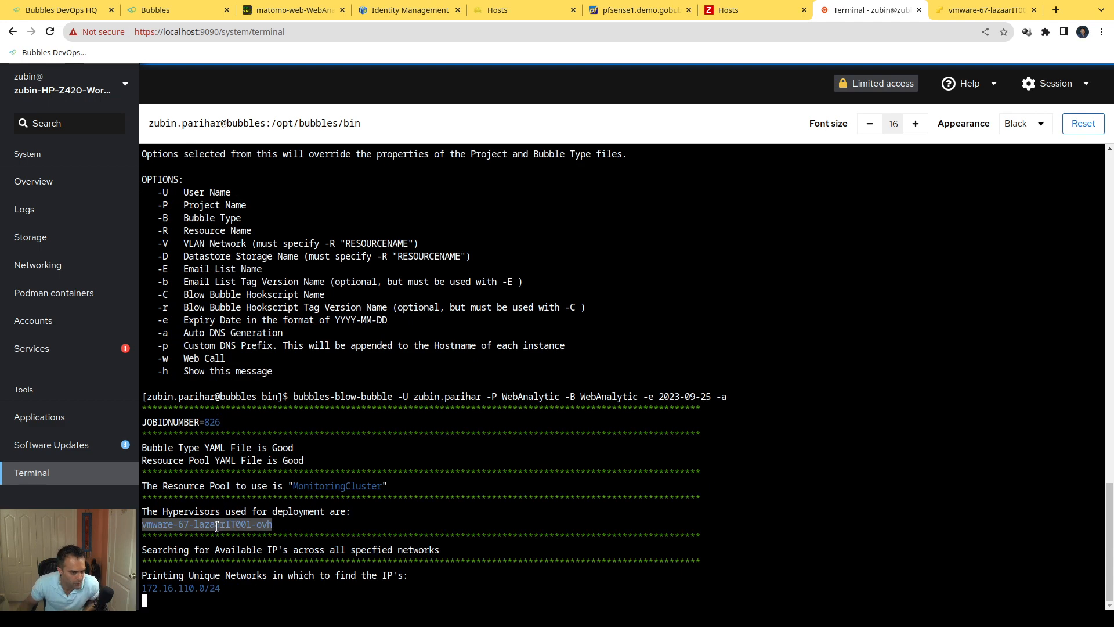
pyautogui.click(281, 519)
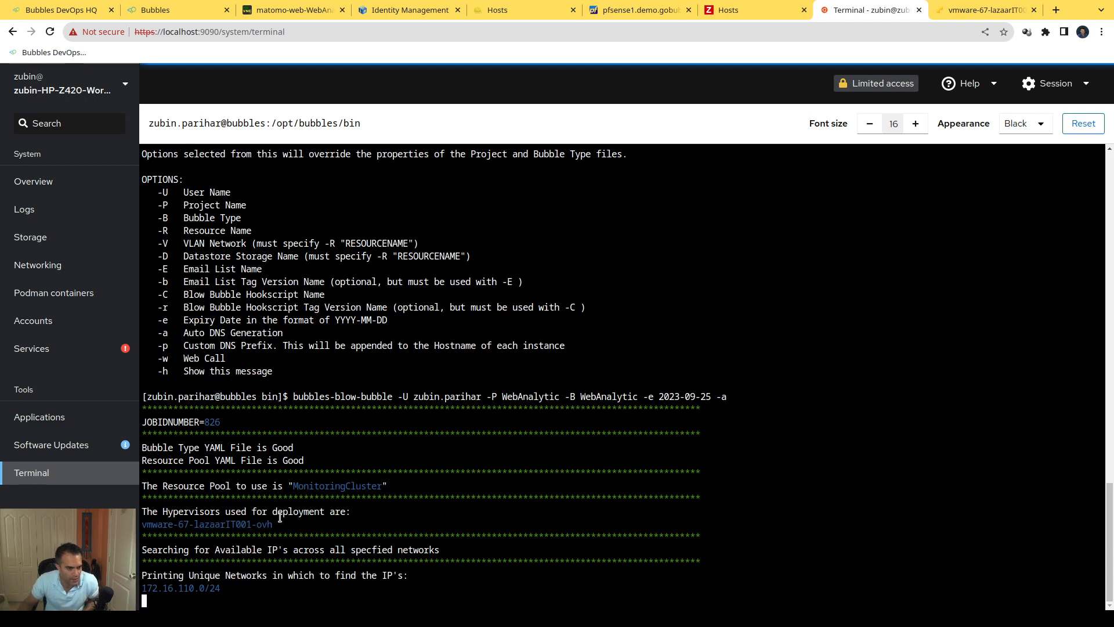
pyautogui.tripleClick(168, 586)
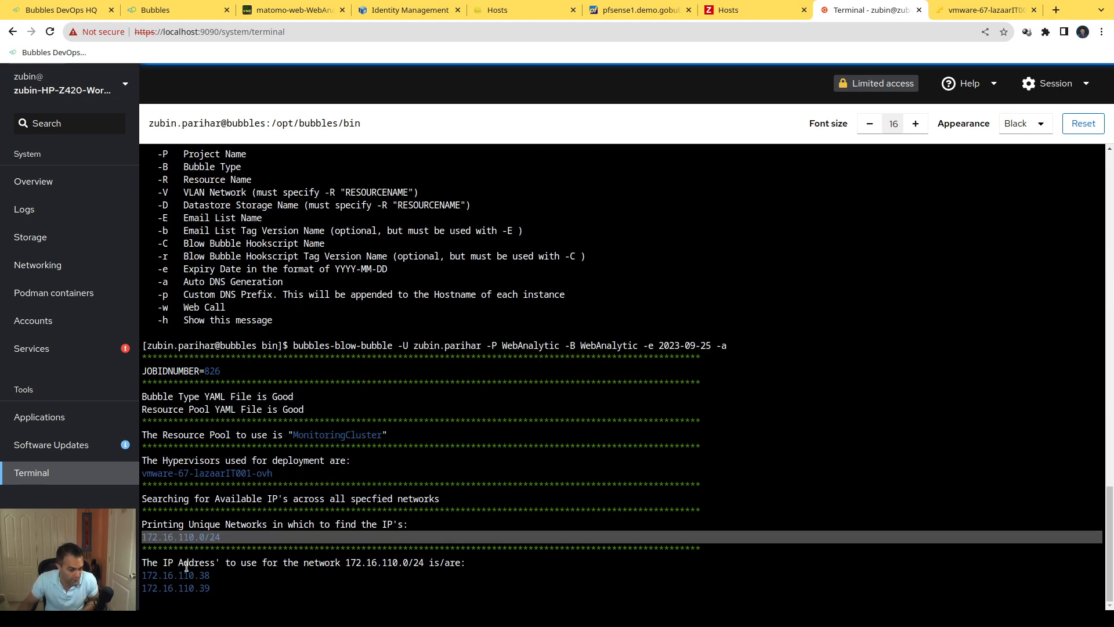
pyautogui.moveTo(175, 574); pyautogui.dragTo(184, 587)
pyautogui.click(365, 529)
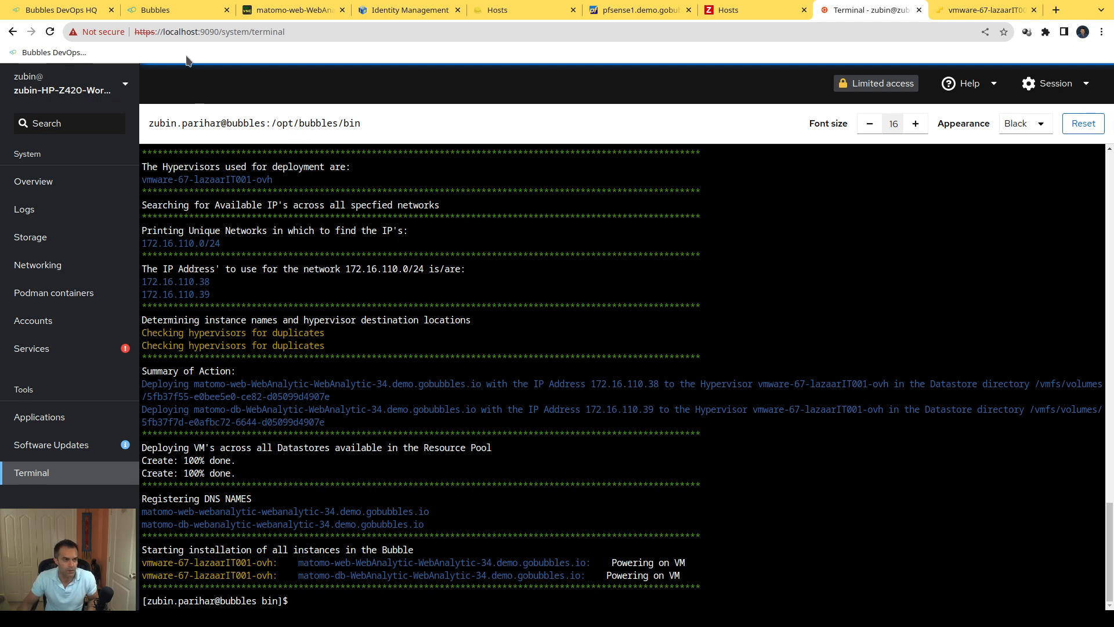
# Step: Switch to the Bubbles web interface and open the WebAnalytic dashboard to check the bubbles in its Project Overview
pyautogui.click(176, 18)
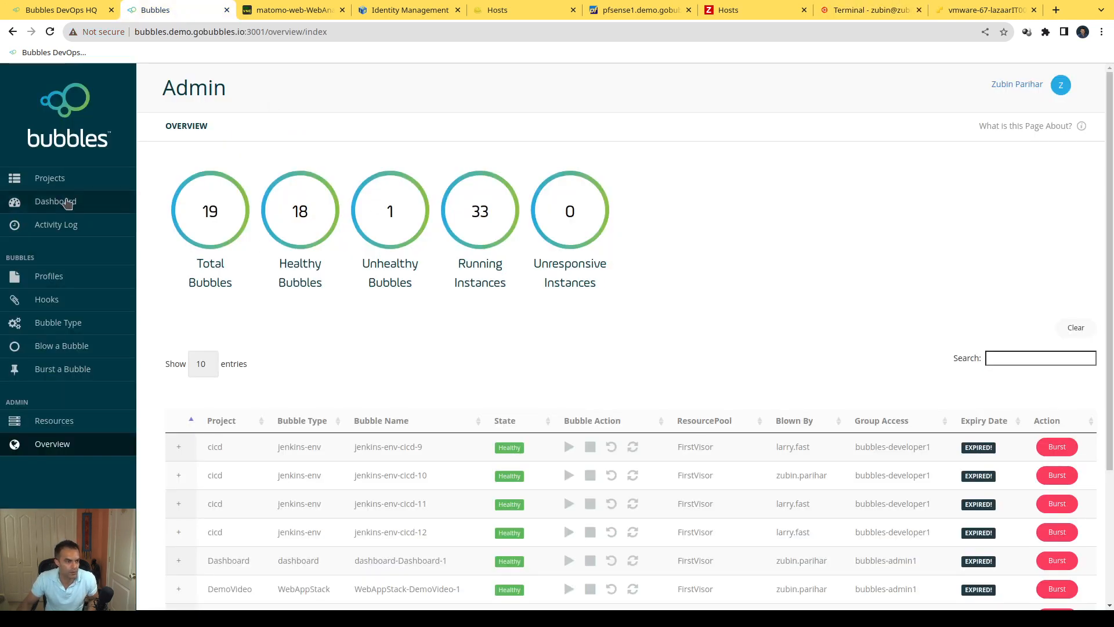
pyautogui.click(56, 202)
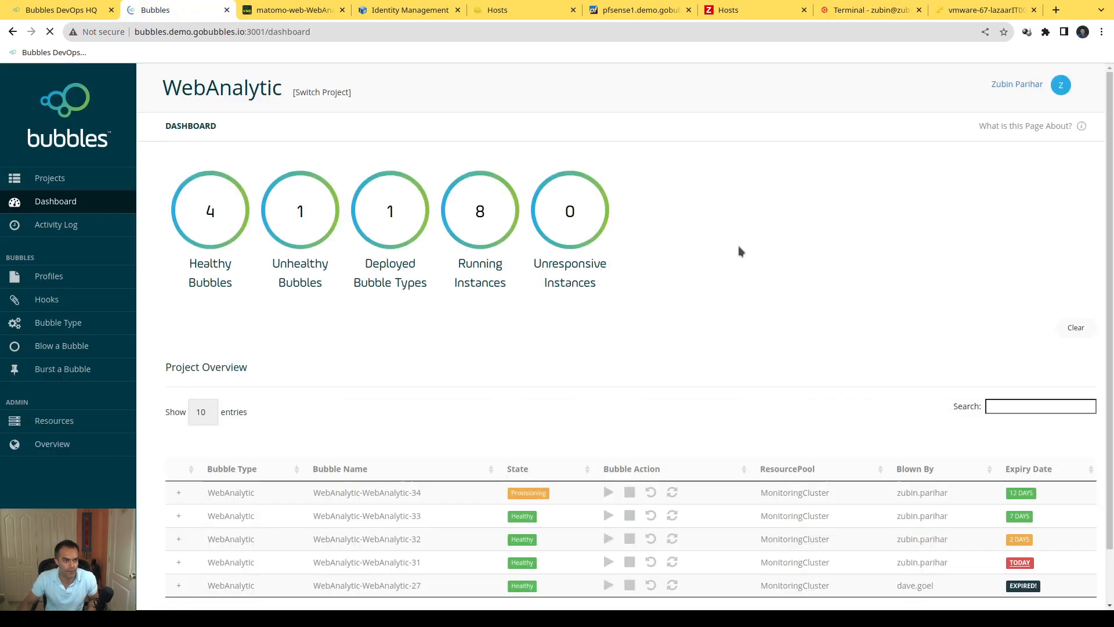
pyautogui.scroll(-1, 645, 441)
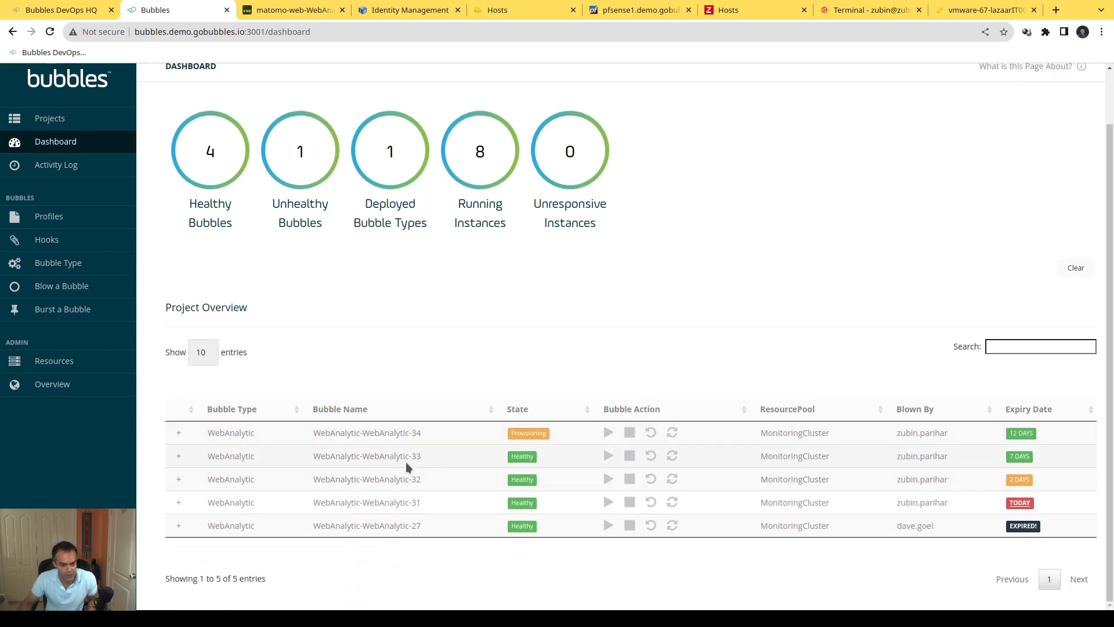
# Step: Expand the WebAnalytic-WebAnalytic-33 bubble and open its matomo-web instance's address in a new browser tab
pyautogui.click(179, 456)
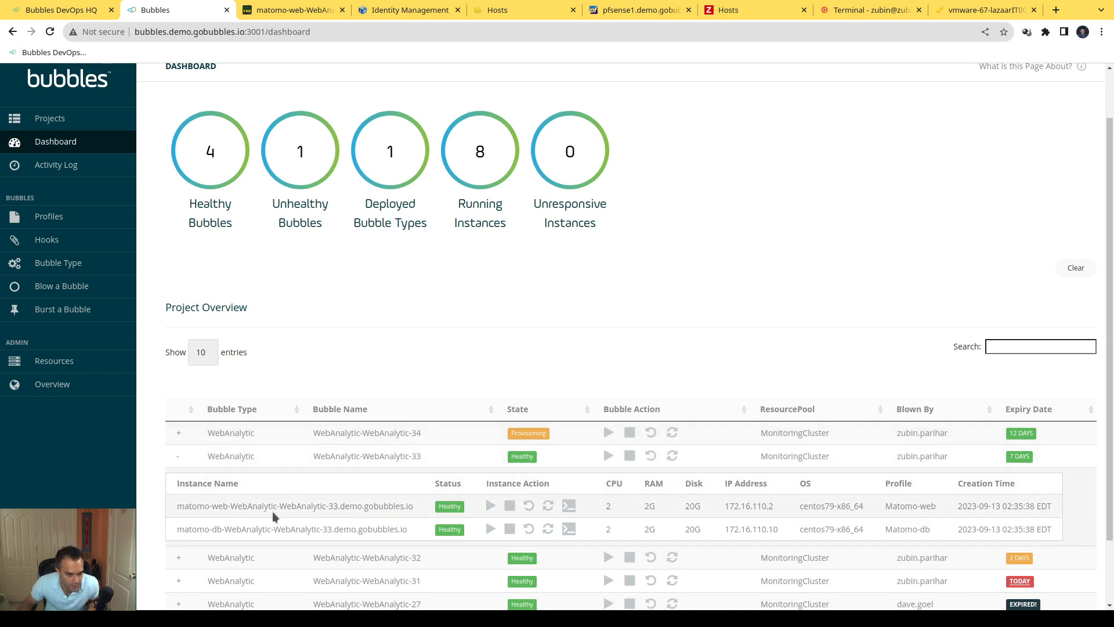
pyautogui.moveTo(180, 506); pyautogui.dragTo(413, 505)
pyautogui.hotkey('ctrl', 'c')
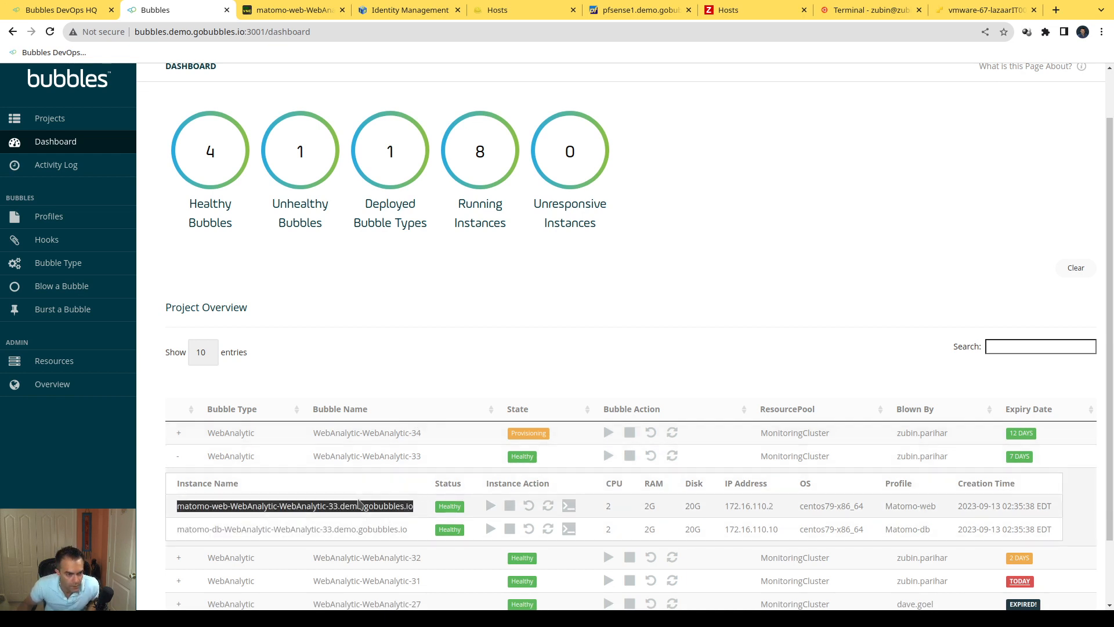
pyautogui.click(673, 395)
pyautogui.hotkey('ctrl', 't')
pyautogui.hotkey('ctrl', 'v')
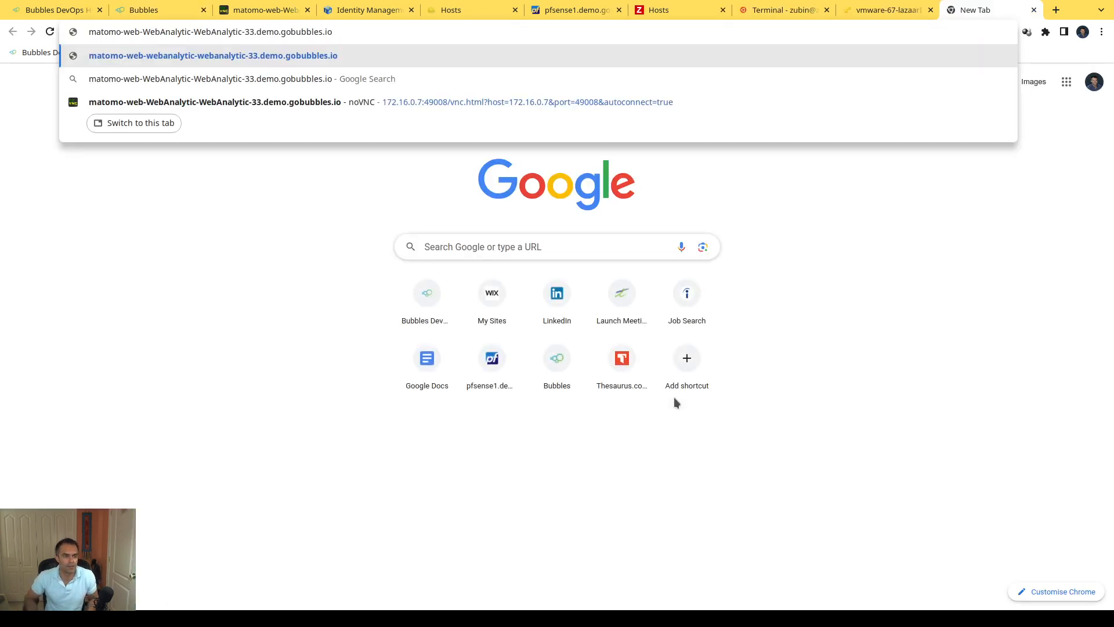
pyautogui.press('Return')
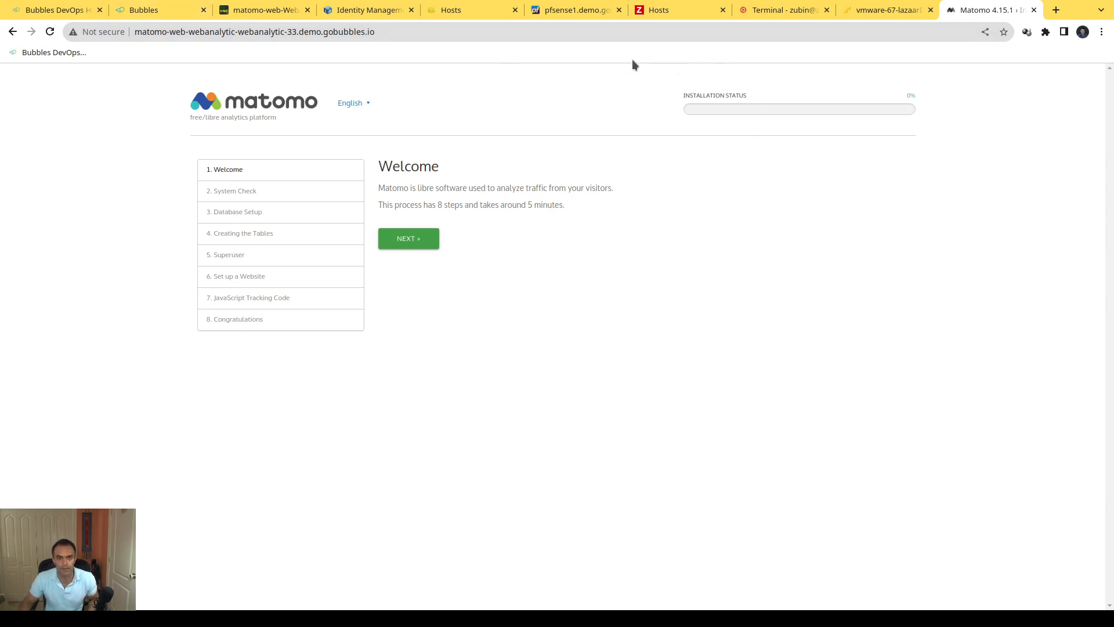
# Step: Switch to the terminal, go up to the /opt/bubbles directory and list its contents
pyautogui.click(759, 11)
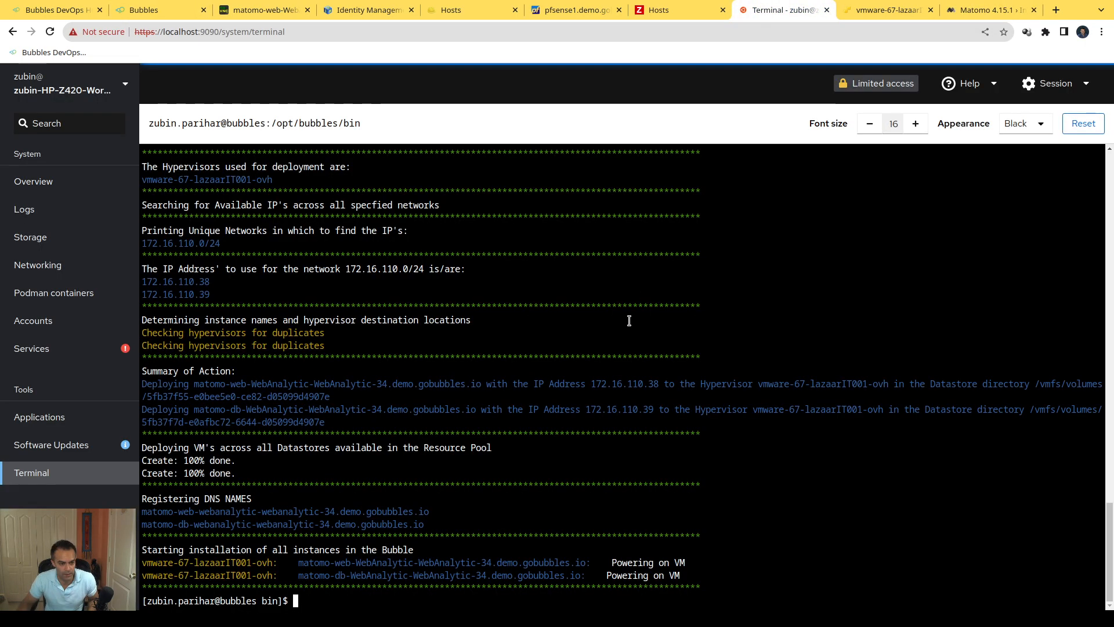
pyautogui.write('cd ')
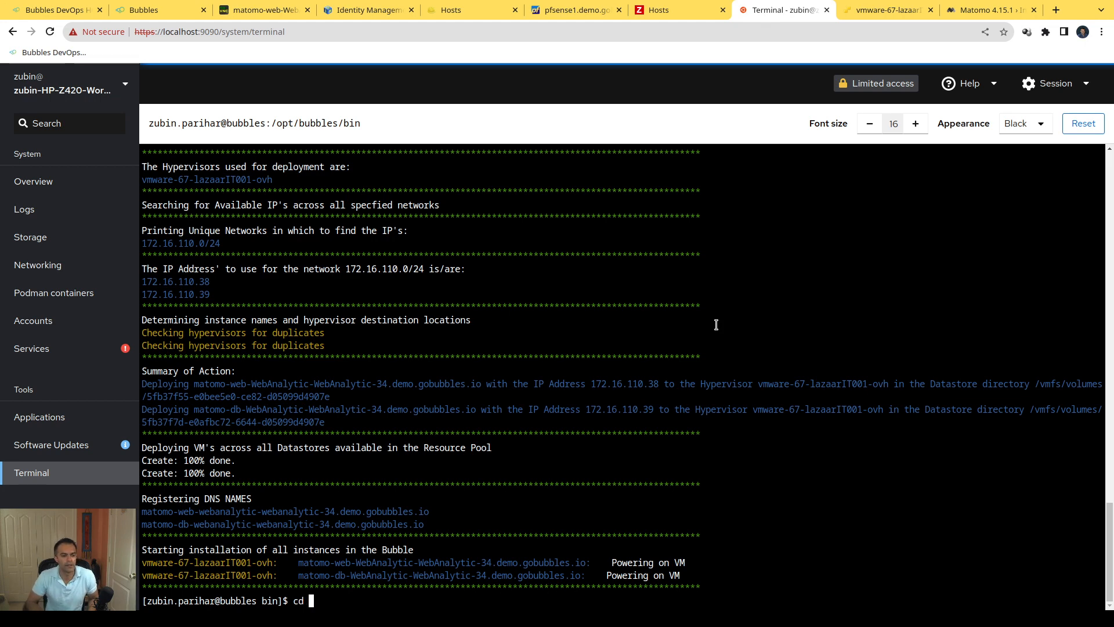
pyautogui.write('..ls')
pyautogui.press('Return')
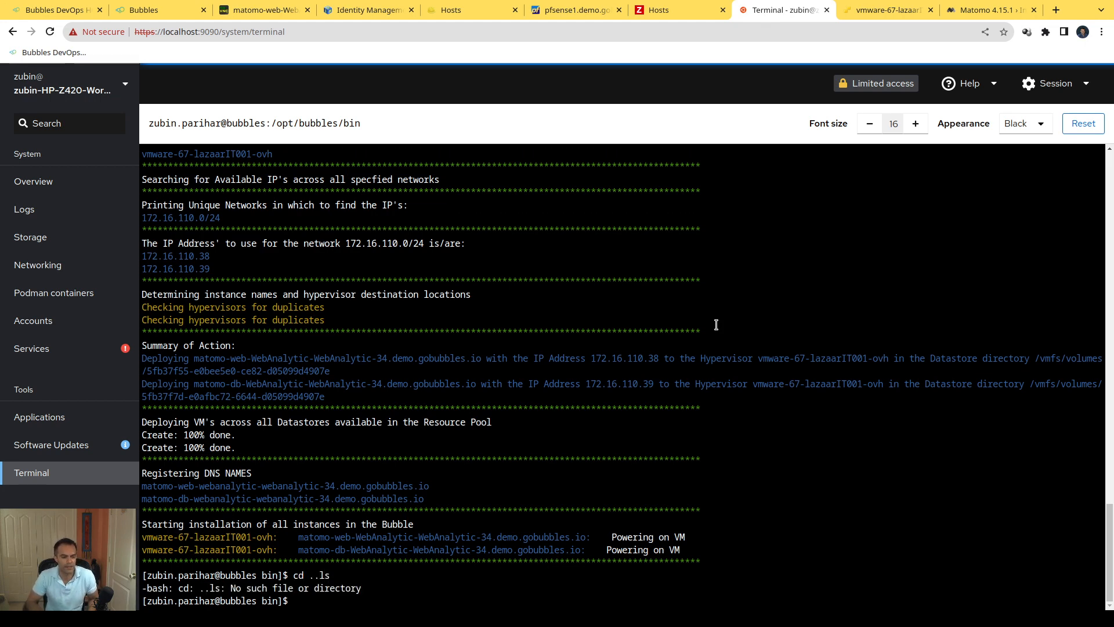
pyautogui.write('cd ..')
pyautogui.press('Return')
pyautogui.write('ls')
pyautogui.press('Return')
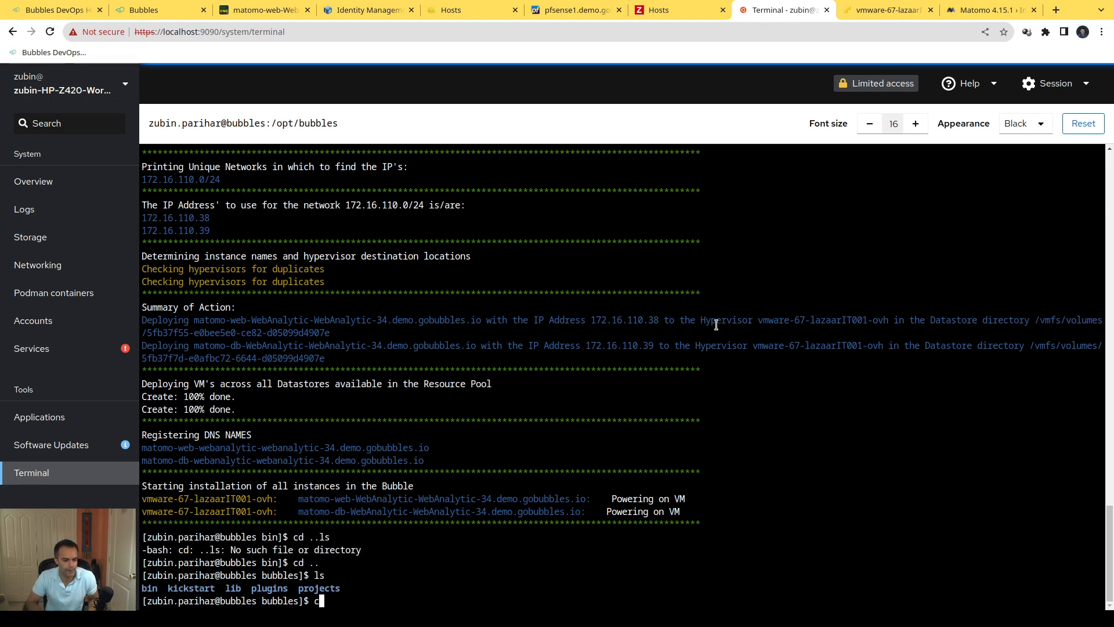
# Step: Enter the projects directory and list the project folders, including a long listing with ls -l
pyautogui.write('cd p')
pyautogui.press('Tab')
pyautogui.press('Return')
pyautogui.write('ls')
pyautogui.press('Return')
pyautogui.write('ls -l')
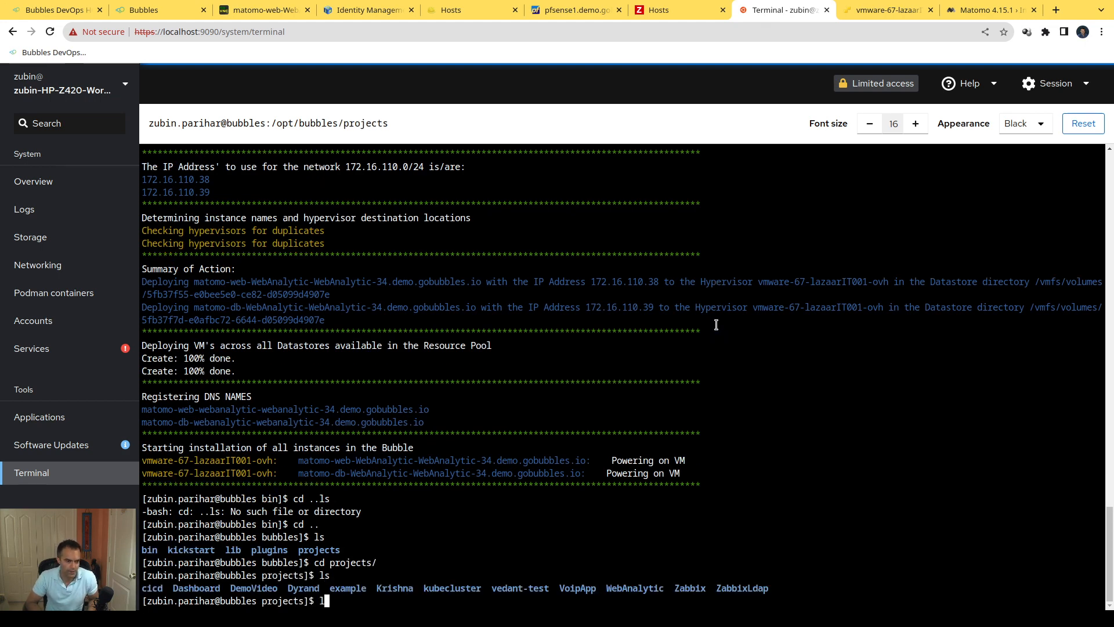
pyautogui.press('BackSpace')
pyautogui.press('BackSpace')
pyautogui.press('BackSpace')
pyautogui.press('BackSpace')
pyautogui.press('BackSpace')
pyautogui.write('ls -l')
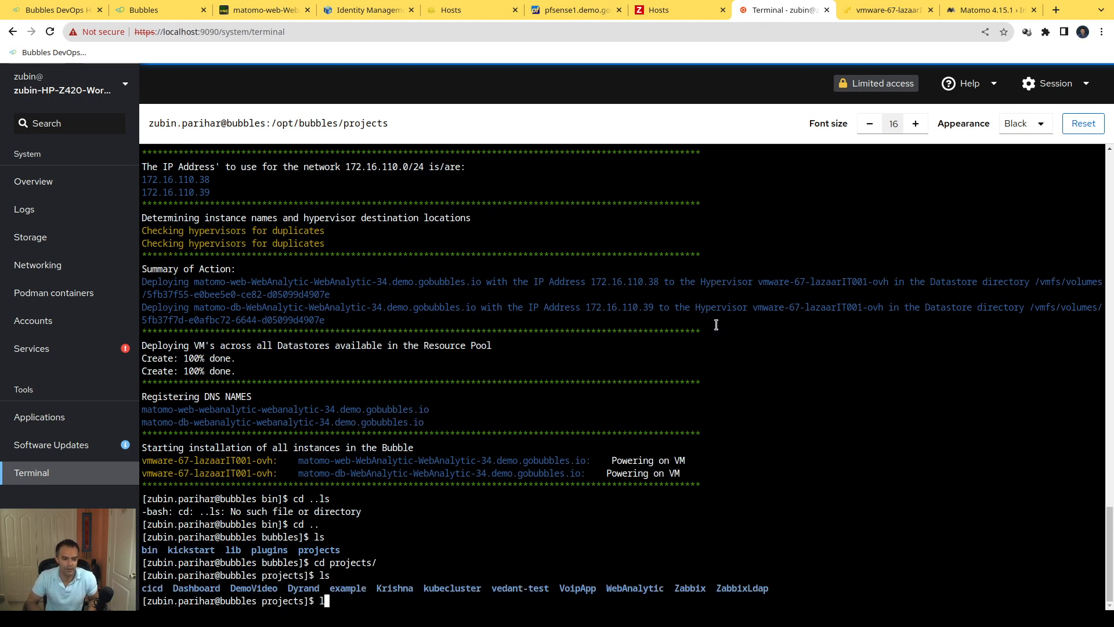
pyautogui.press('Return')
# Step: Enter the WebAnalytic project directory and show its contents in a long listing
pyautogui.write('cd We')
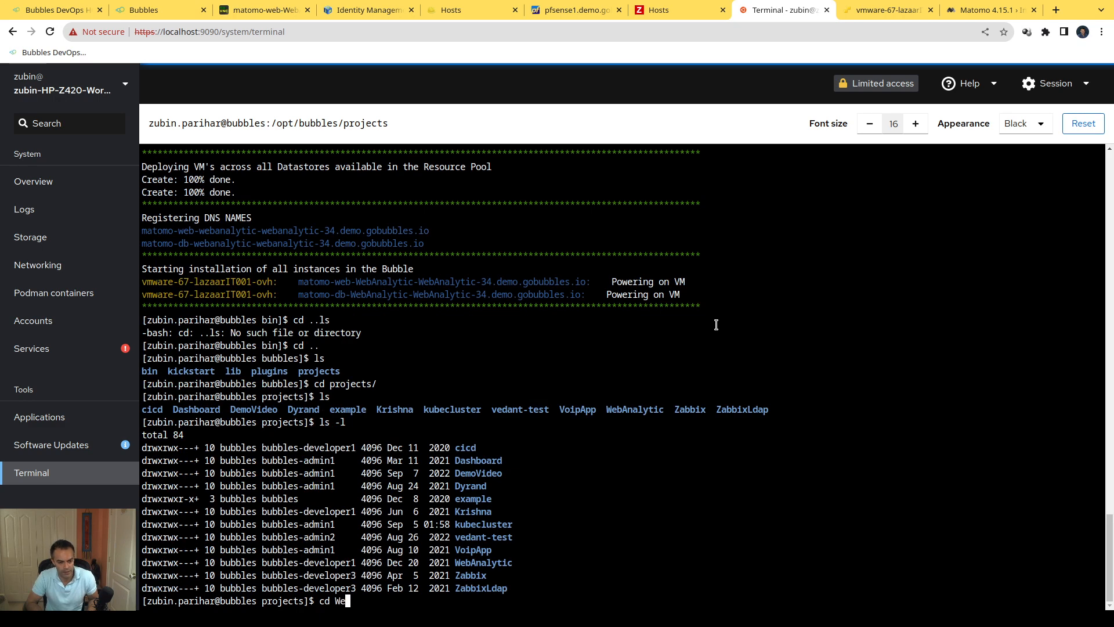
pyautogui.press('Tab')
pyautogui.press('Return')
pyautogui.write('ls -l')
pyautogui.press('Return')
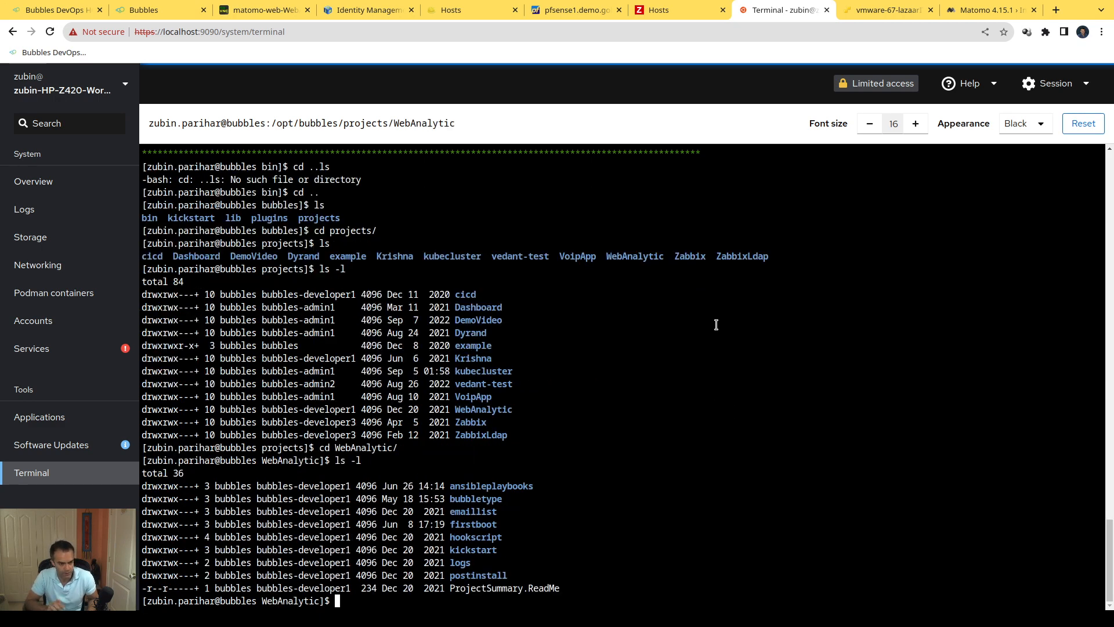
# Step: Point out the ansibleplaybooks folder, then enter the bubbletype directory and list its files
pyautogui.doubleClick(489, 484)
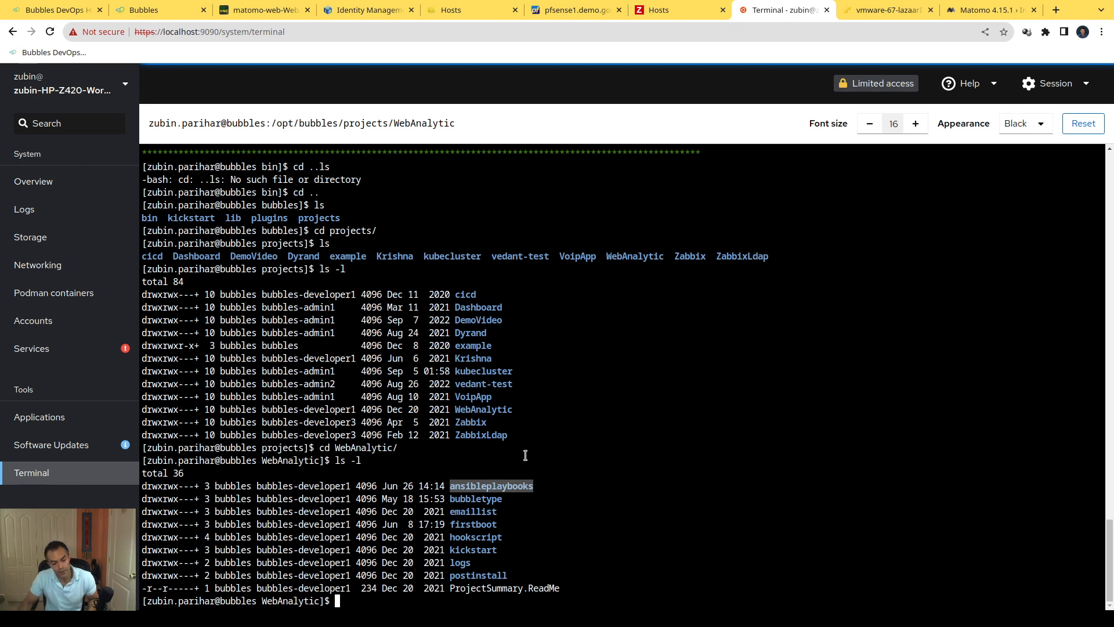
pyautogui.click(477, 499)
pyautogui.doubleClick(477, 500)
pyautogui.hotkey('ctrl', 'c')
pyautogui.write('cd')
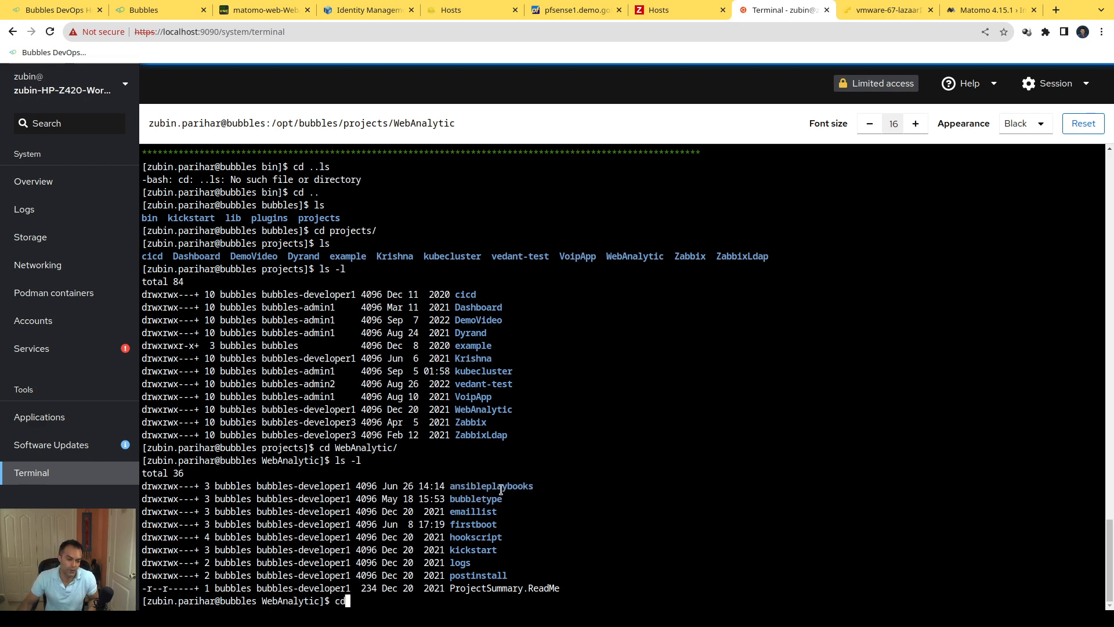
pyautogui.middleClick(601, 481)
pyautogui.press('Return')
pyautogui.write('ls')
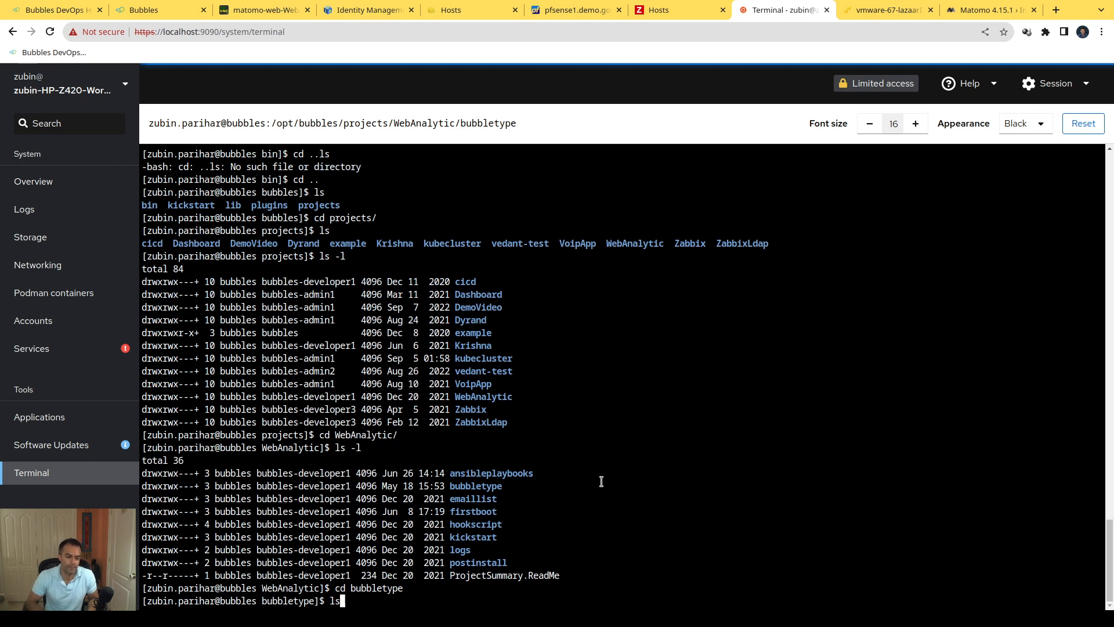
pyautogui.press('Return')
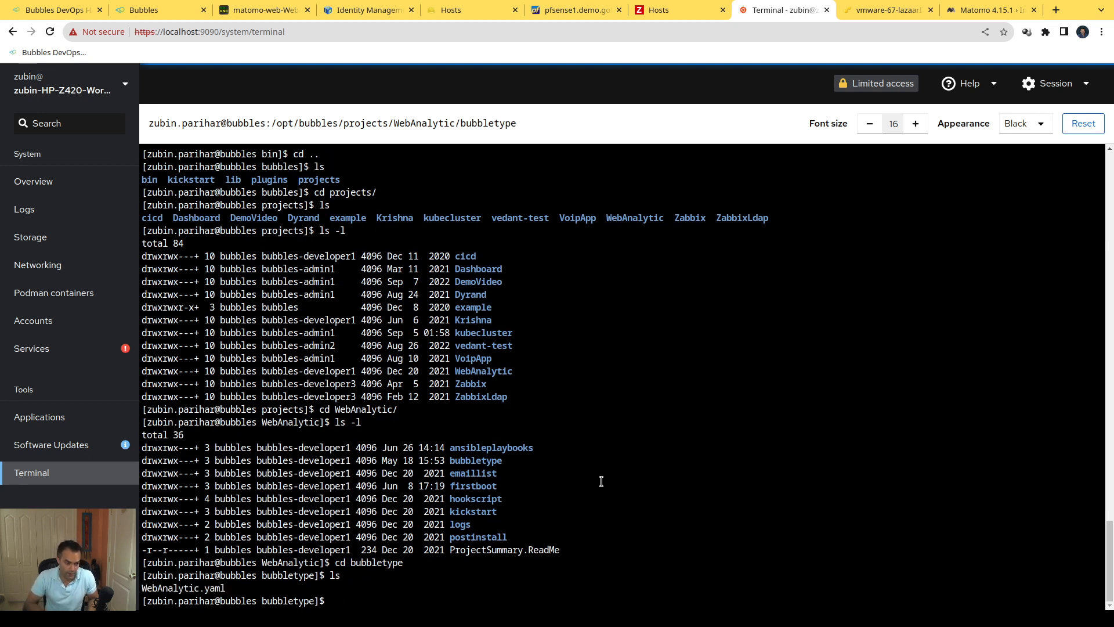
# Step: View WebAnalytic.yaml read-only in vim, highlight Server1's RAM, CPU, hostname and profile, and quit the editor
pyautogui.write('vim -=')
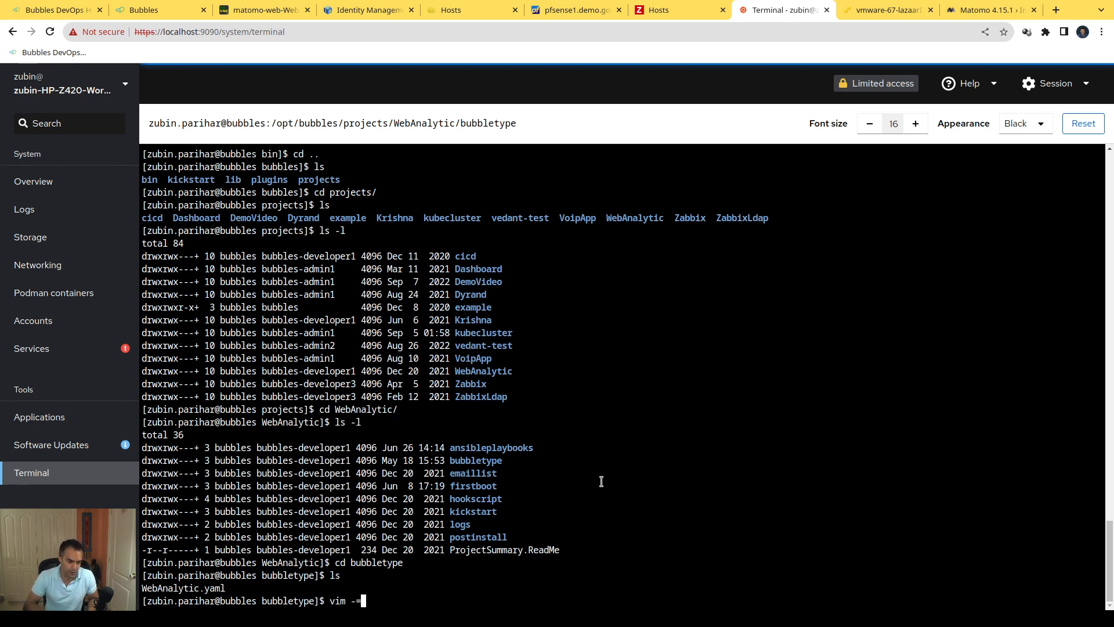
pyautogui.write(' WebAnalytic.yaml')
pyautogui.press('Return')
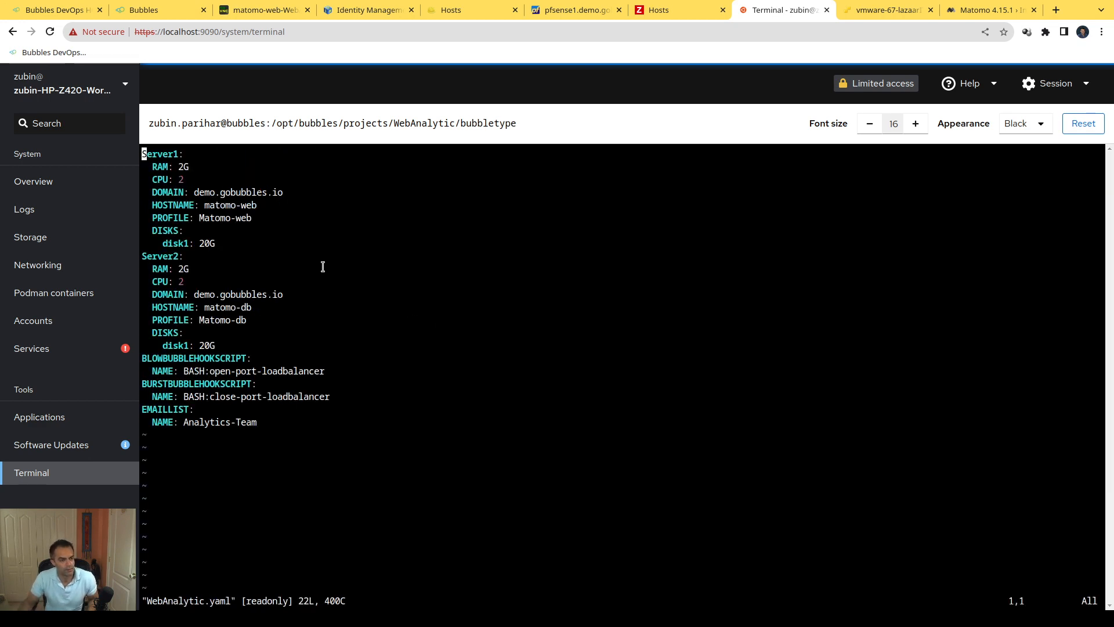
pyautogui.doubleClick(181, 167)
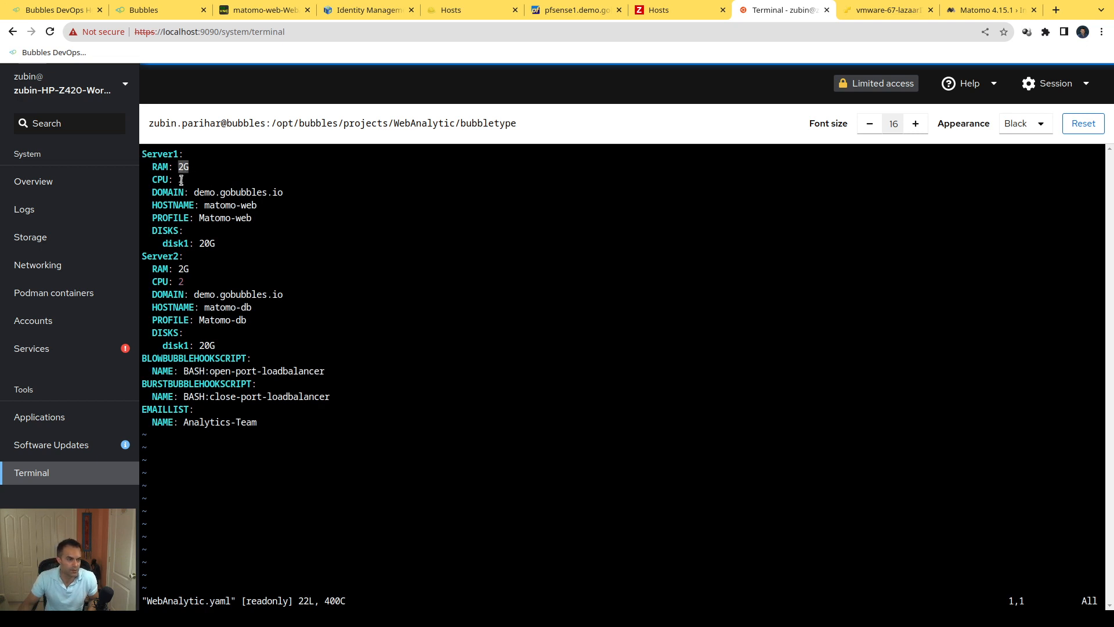
pyautogui.doubleClick(185, 180)
pyautogui.doubleClick(236, 205)
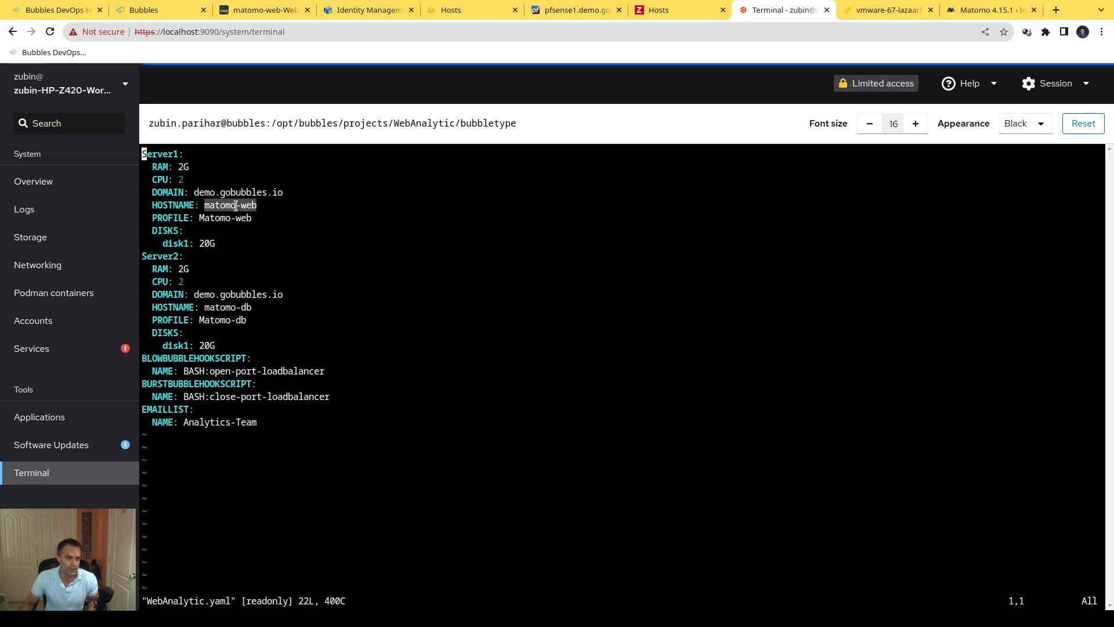
pyautogui.tripleClick(249, 219)
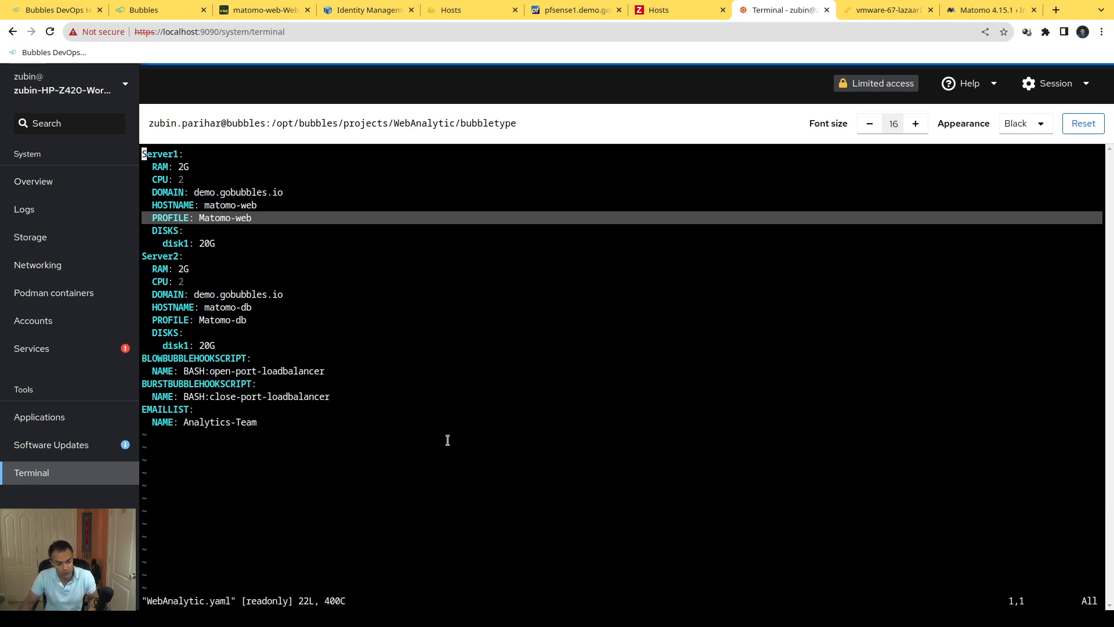
pyautogui.write(':q')
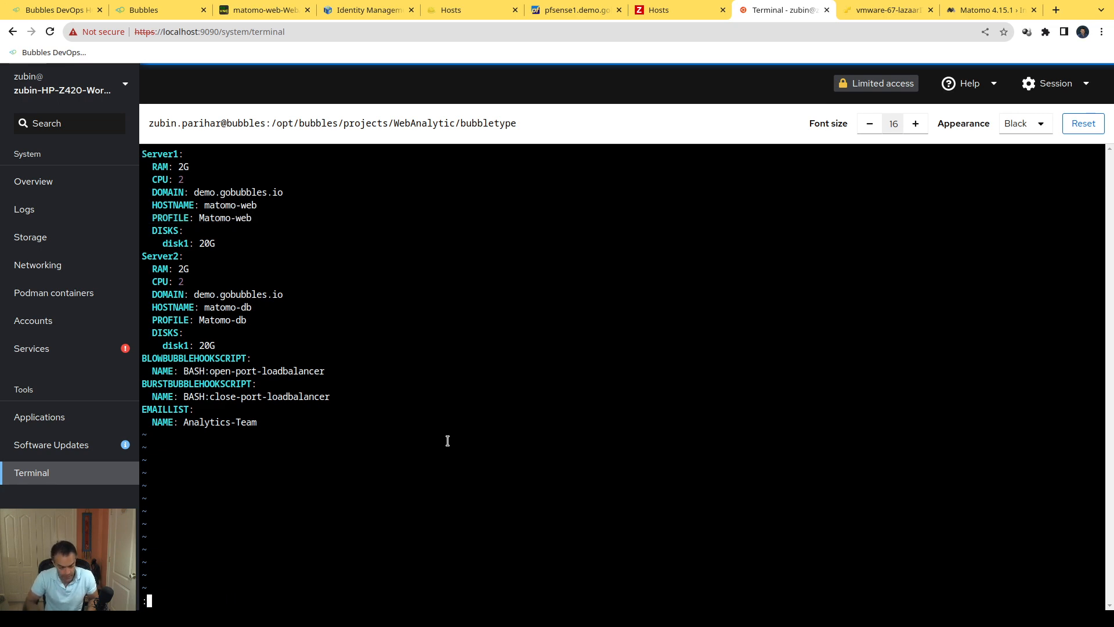
pyautogui.press('Return')
# Step: Go back to the WebAnalytic directory, enter its firstboot folder and list the scripts
pyautogui.write('cd')
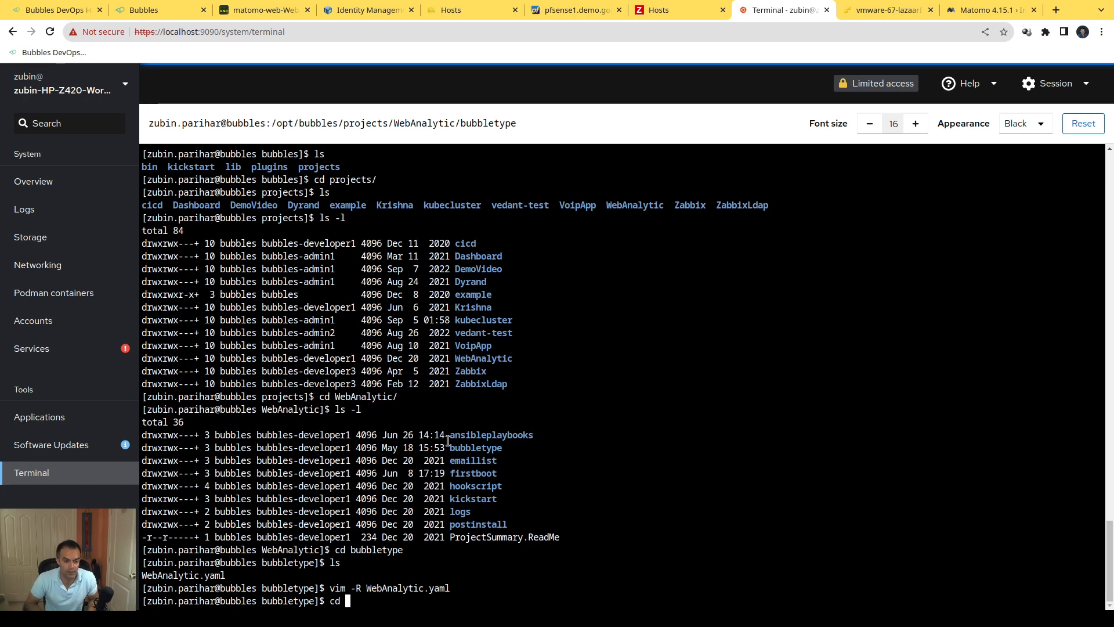
pyautogui.write(' fi')
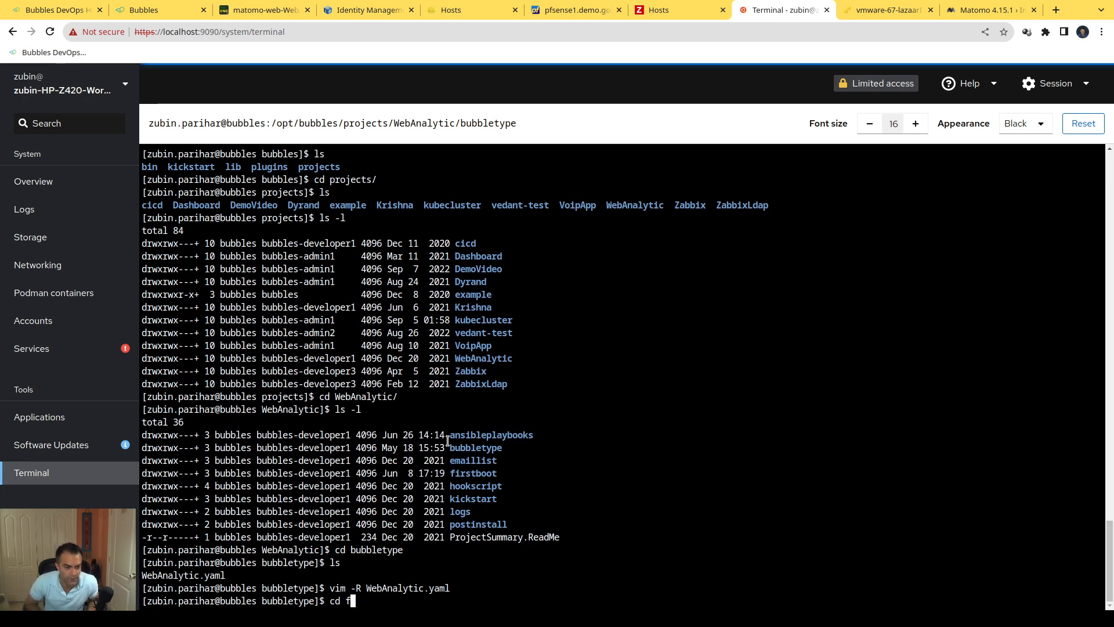
pyautogui.press('BackSpace')
pyautogui.press('BackSpace')
pyautogui.press('BackSpace')
pyautogui.press('BackSpace')
pyautogui.press('BackSpace')
pyautogui.write('cd ..')
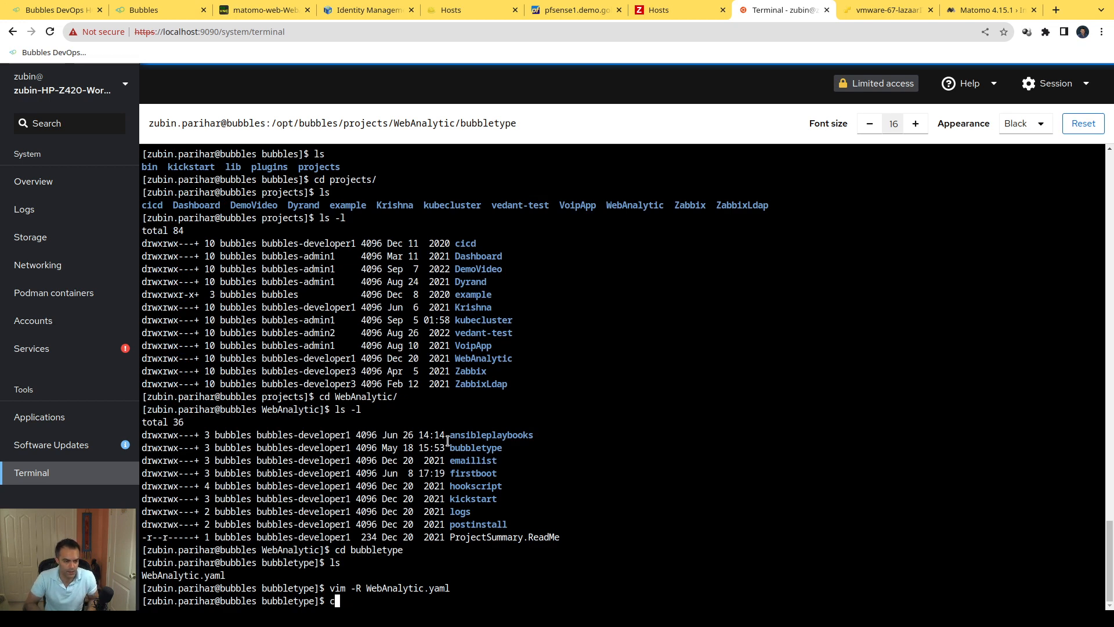
pyautogui.press('Return')
pyautogui.write('ls')
pyautogui.press('Return')
pyautogui.write('cd fi')
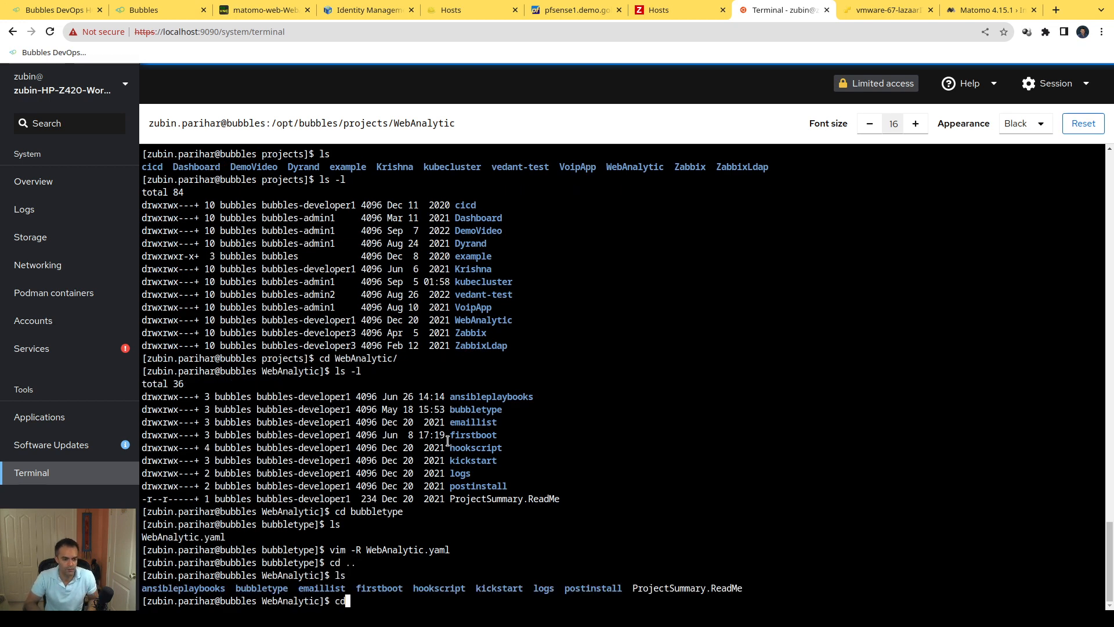
pyautogui.press('Tab')
pyautogui.press('Return')
pyautogui.write('ls')
# Step: View Matomo.sh read-only in vim, highlight the line installing the essential packages, and quit the editor
pyautogui.press('Return')
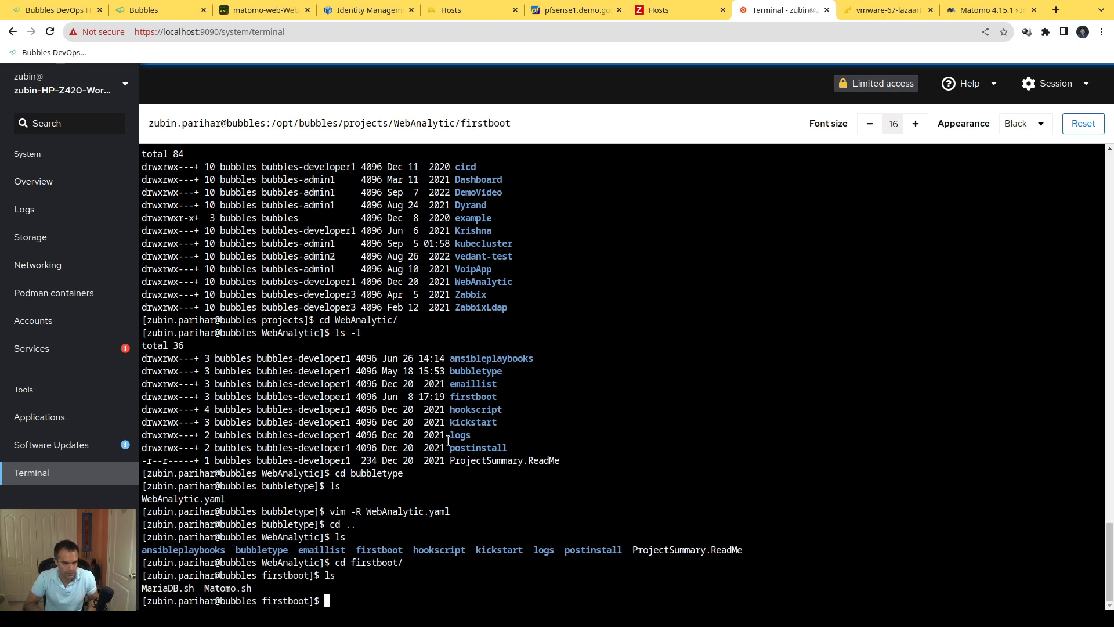
pyautogui.write('vim -R Mat')
pyautogui.press('Tab')
pyautogui.press('Return')
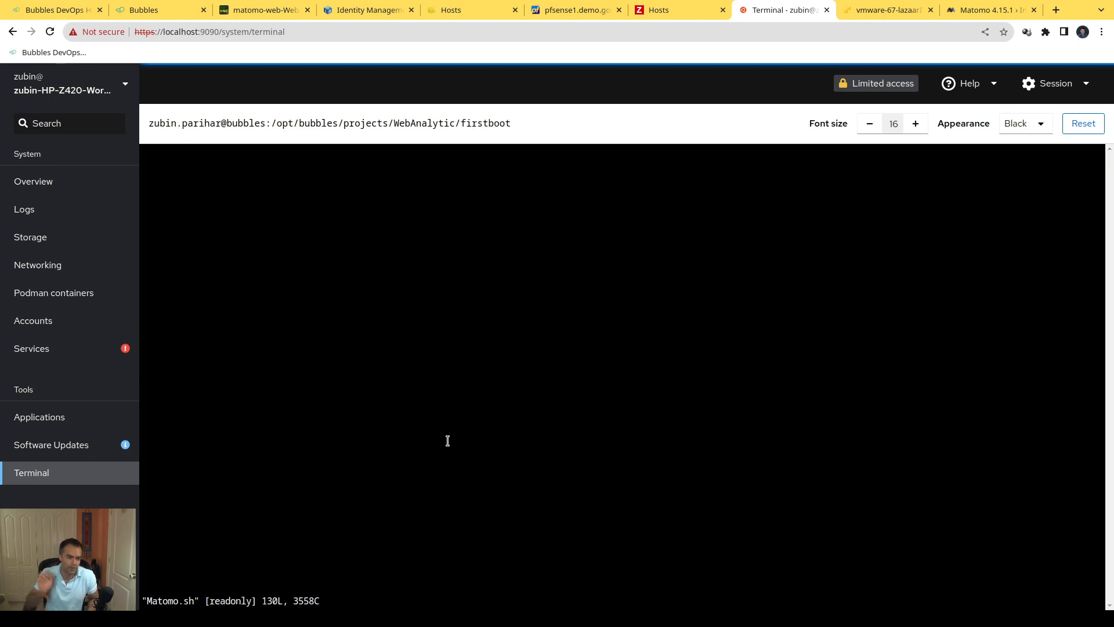
pyautogui.scroll(15, 479, 371)
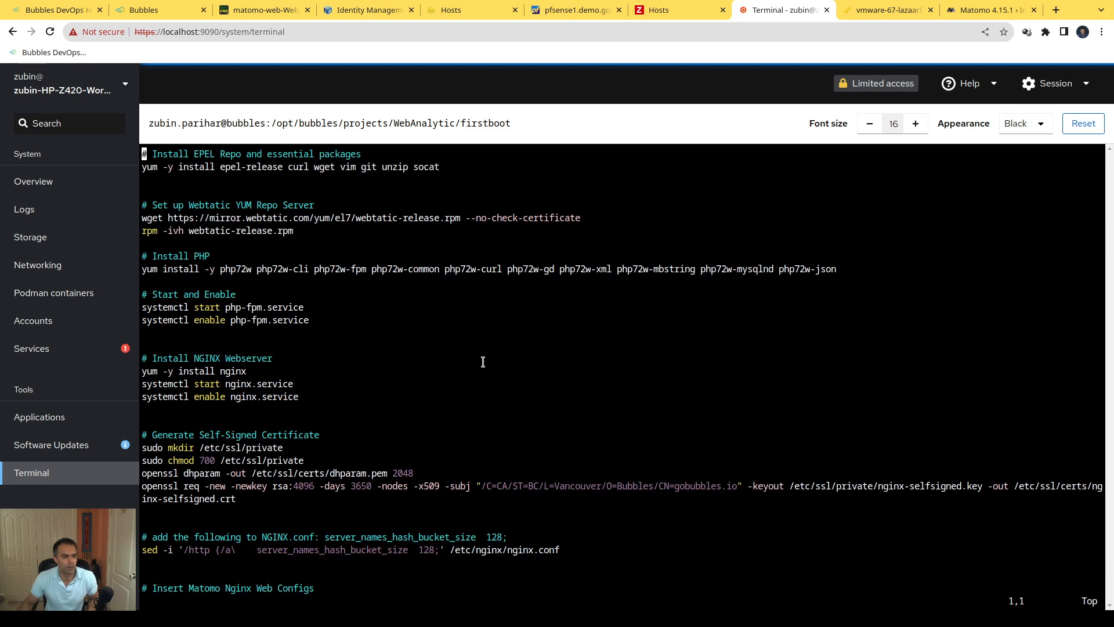
pyautogui.tripleClick(238, 169)
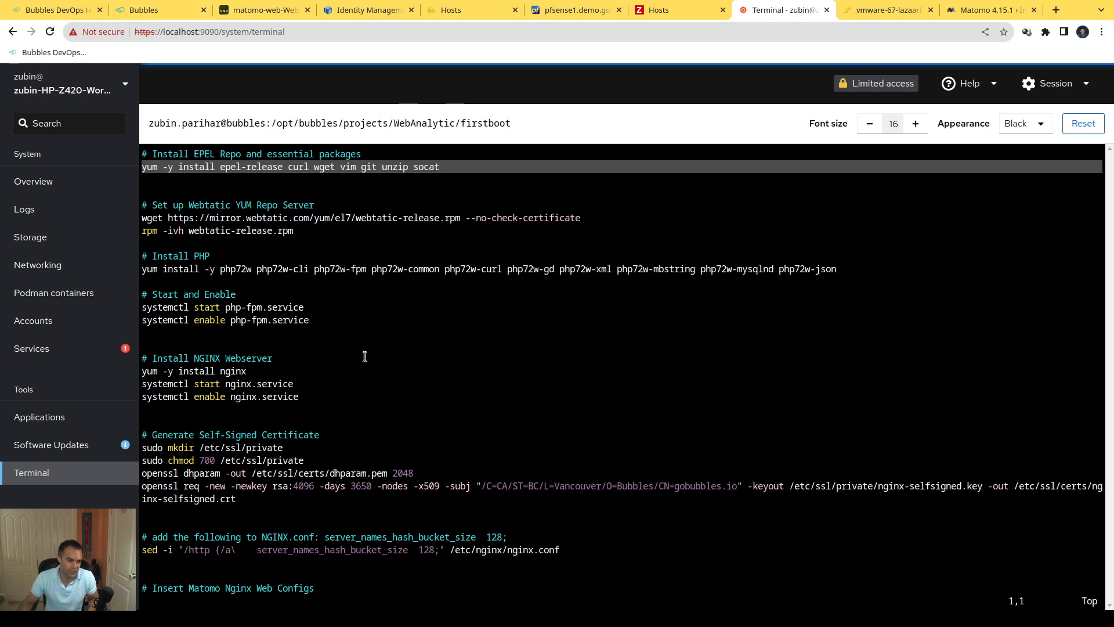
pyautogui.click(454, 342)
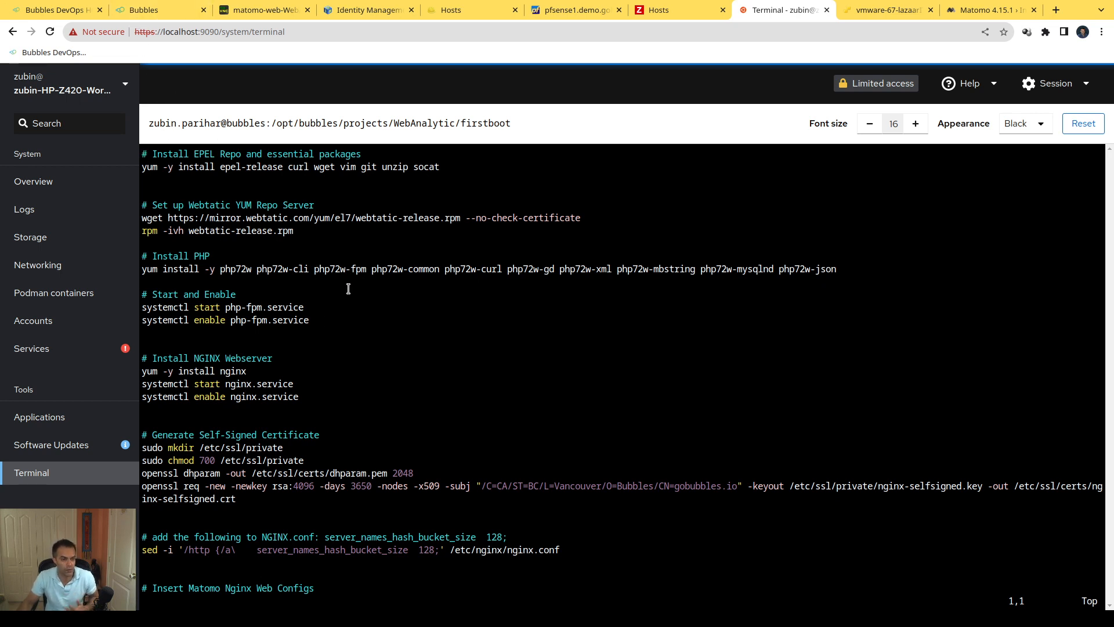
pyautogui.moveTo(572, 364); pyautogui.dragTo(572, 365)
pyautogui.click(572, 364)
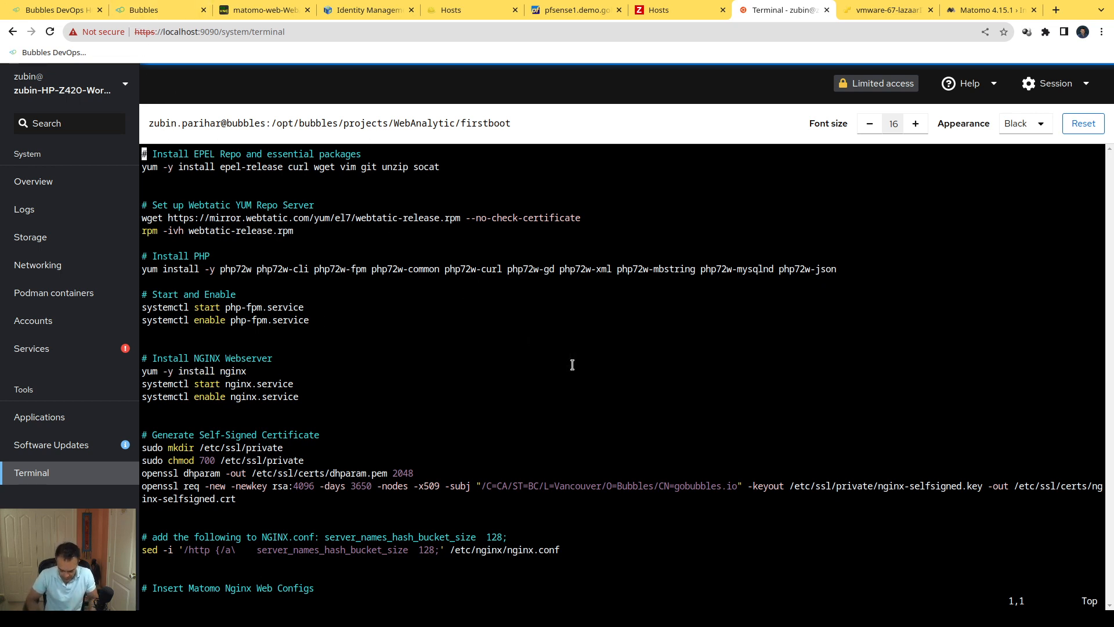
pyautogui.write(':q')
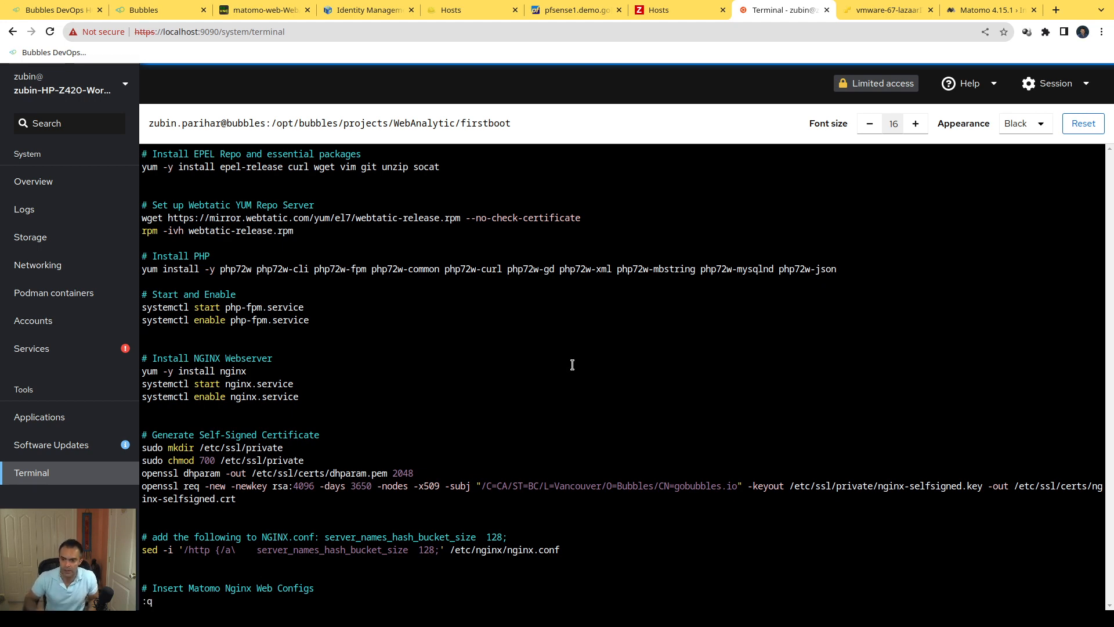
pyautogui.press('Return')
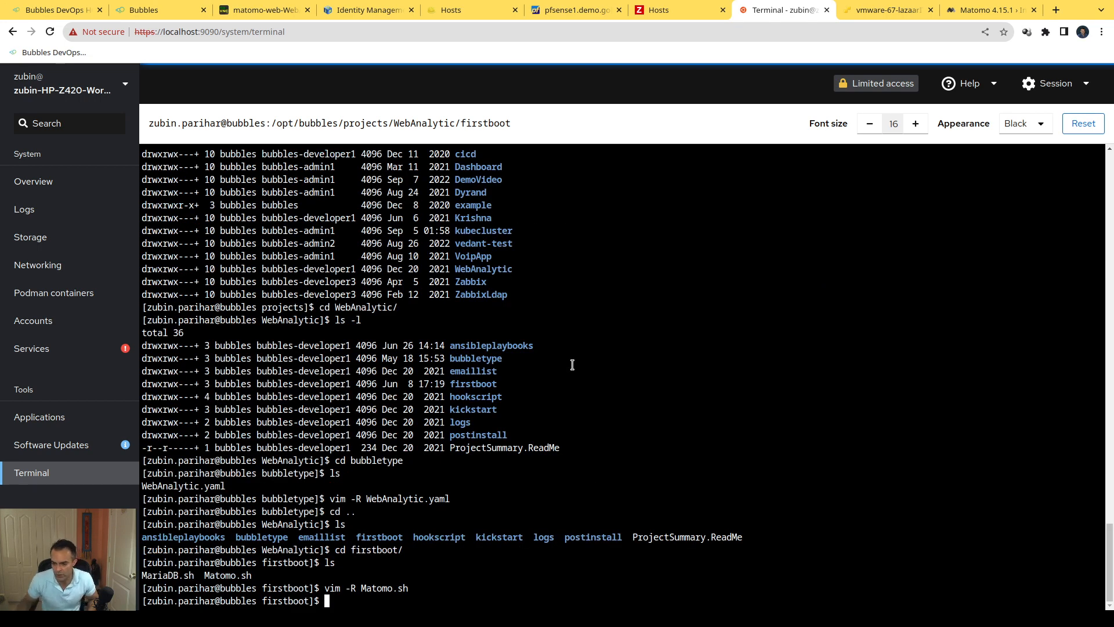
# Step: Move up from firstboot to /opt/bubbles, listing each directory along the way
pyautogui.write('cd ..')
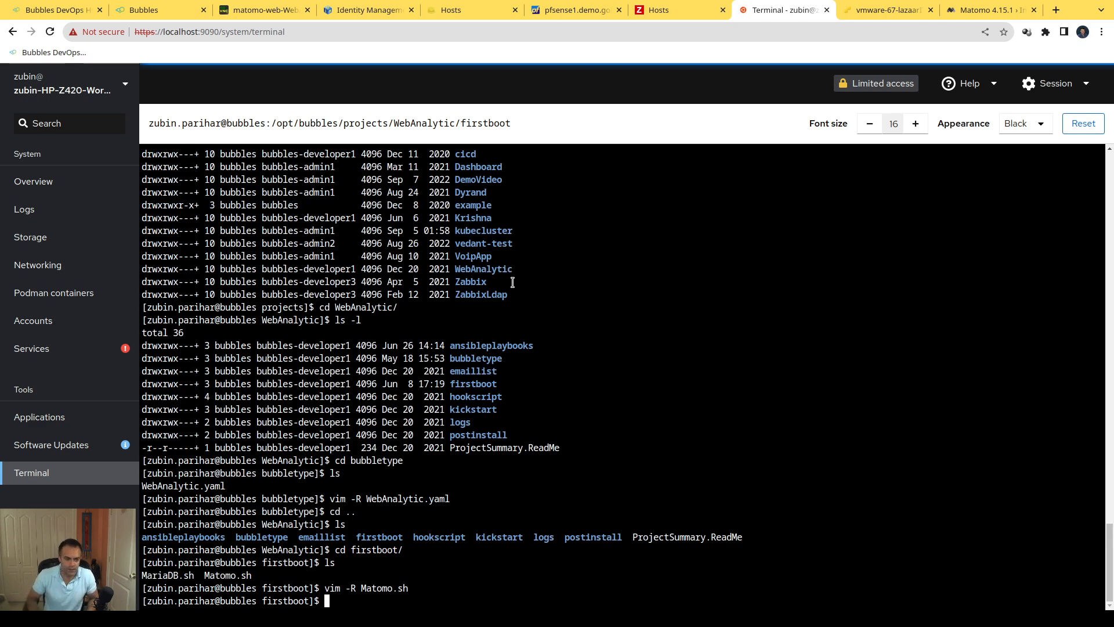
pyautogui.press('Return')
pyautogui.write('ls')
pyautogui.press('Return')
pyautogui.write('cd ..')
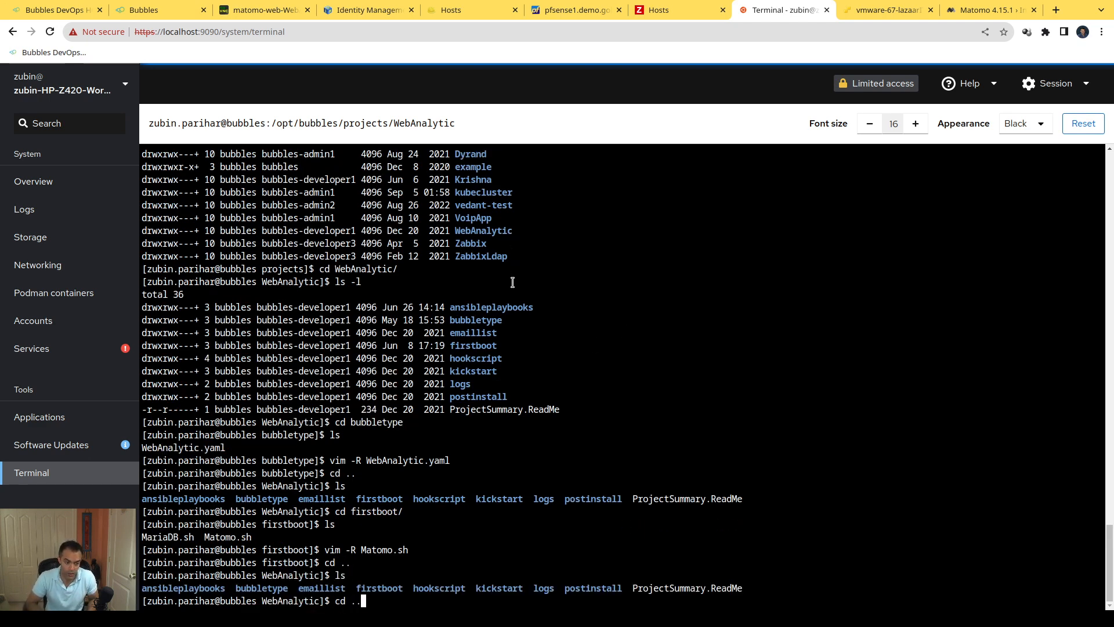
pyautogui.press('Return')
pyautogui.write('ls')
pyautogui.press('Return')
pyautogui.write('cd ..')
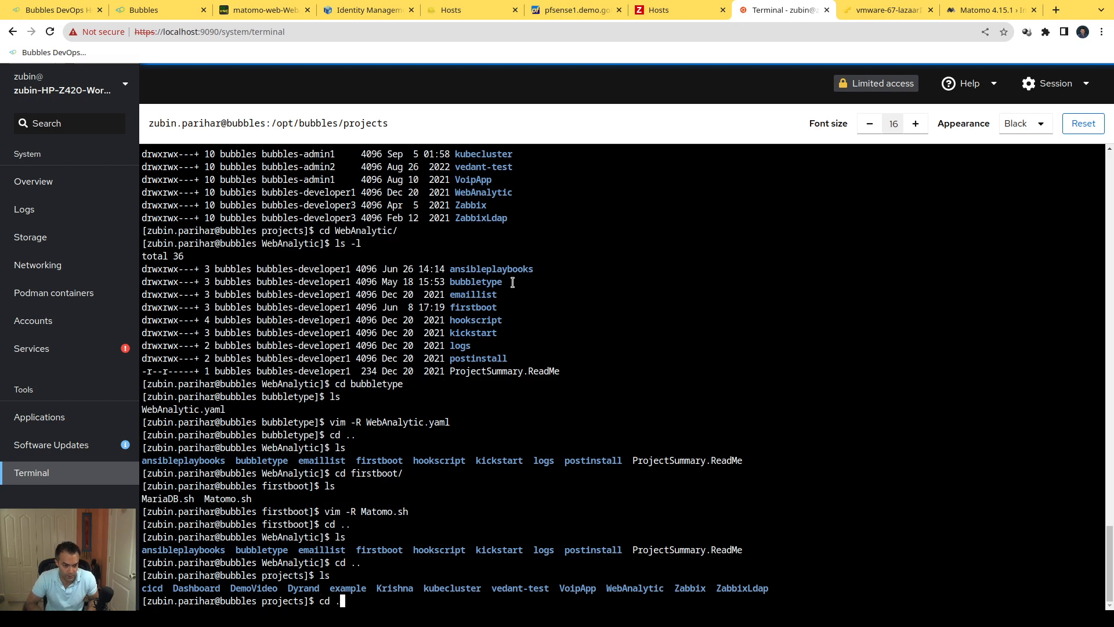
pyautogui.press('Return')
pyautogui.write('ls')
pyautogui.press('Return')
# Step: Enter the bin directory and list the available bubbles commands
pyautogui.write('cd bin/')
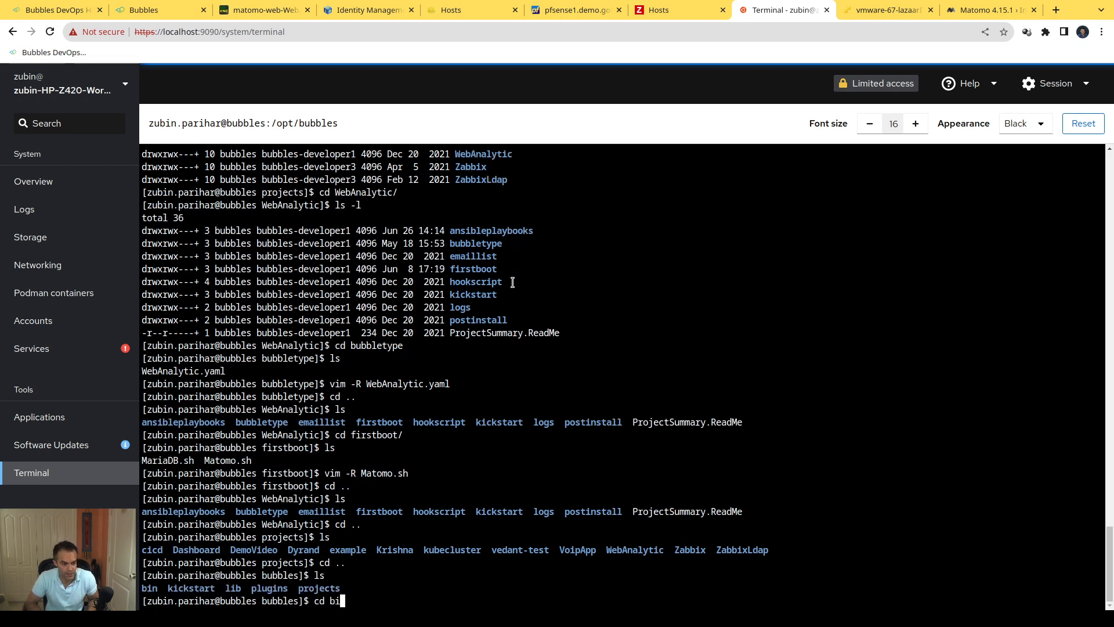
pyautogui.press('Return')
pyautogui.write('ls')
pyautogui.press('Return')
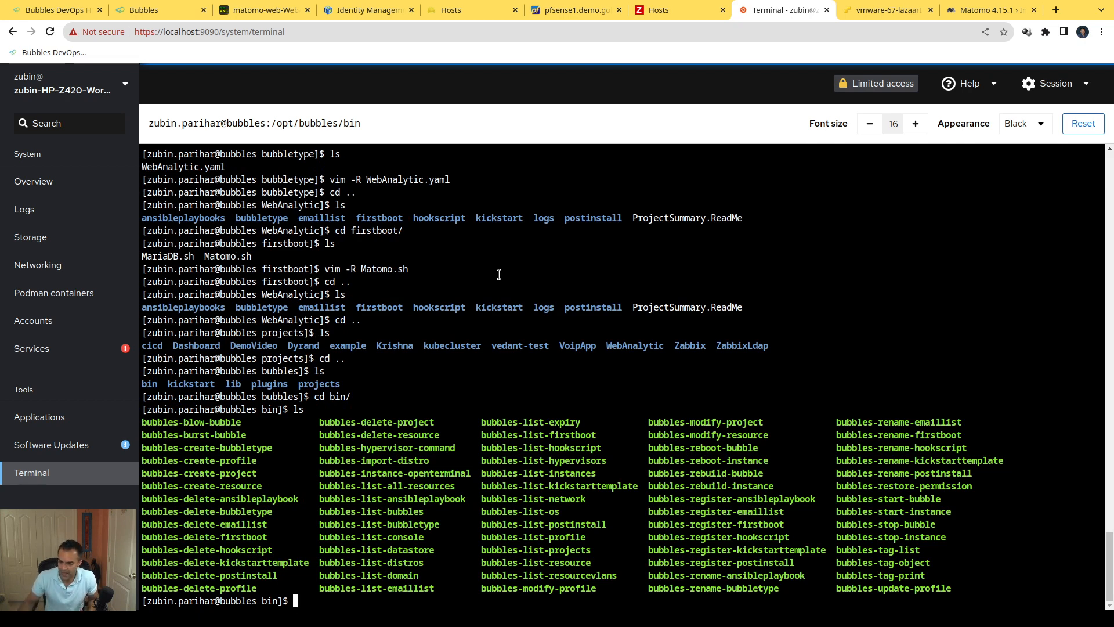
# Step: Switch back to the Bubbles web interface's WebAnalytic dashboard
pyautogui.click(165, 14)
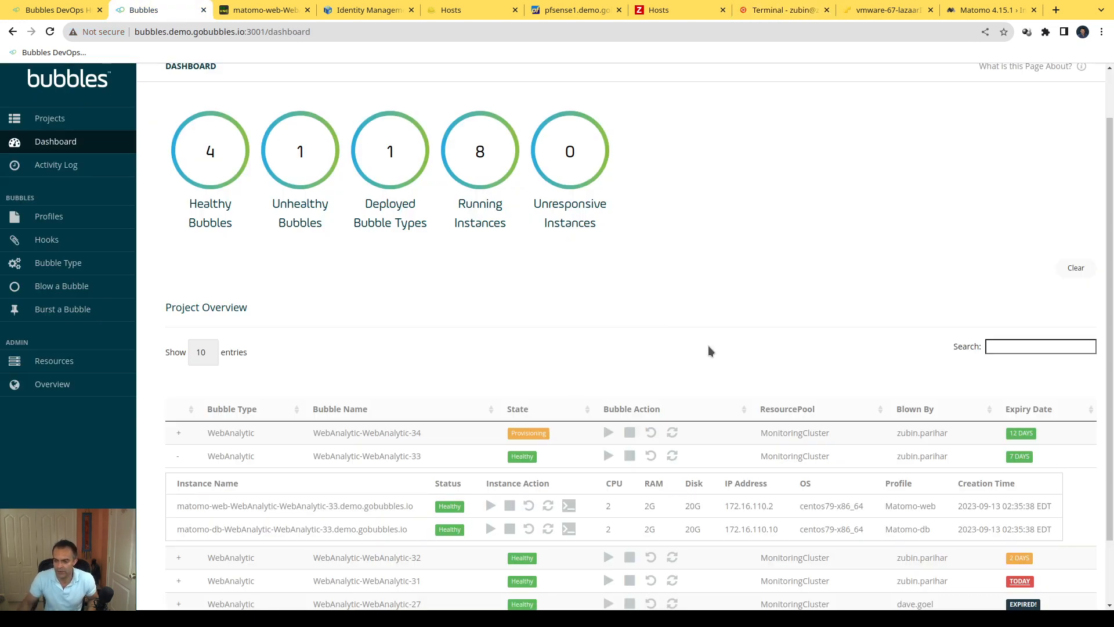